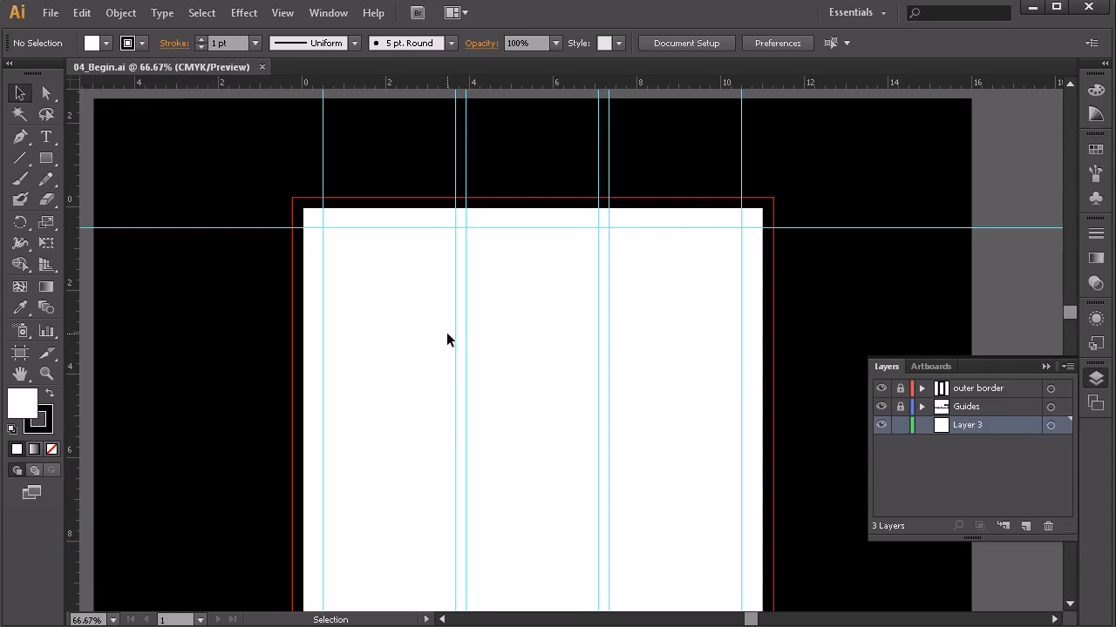
Step: Place bluewaterandyellowfish.jpg from Reference Files > Images as a linked image on the artboard
left_click(51, 14)
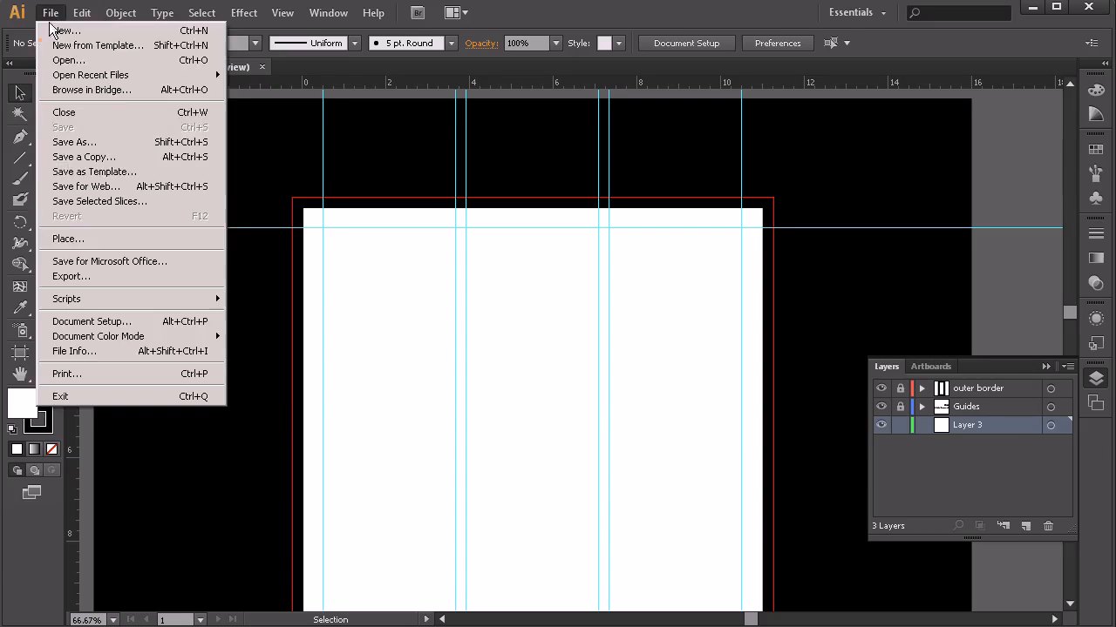
left_click(79, 237)
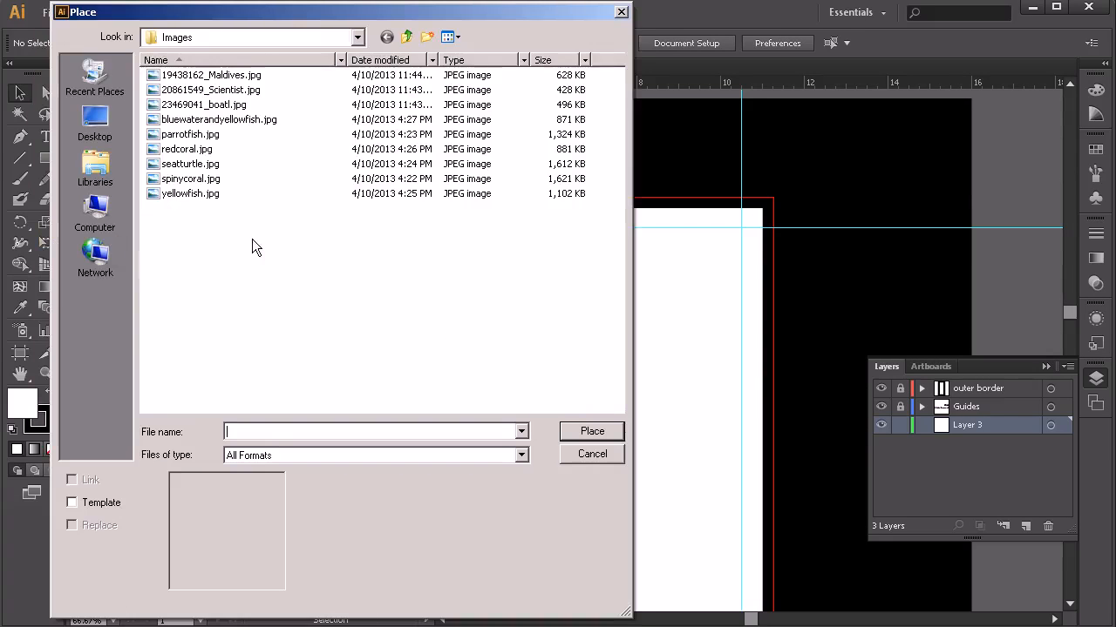
left_click_drag(314, 5, 427, 52)
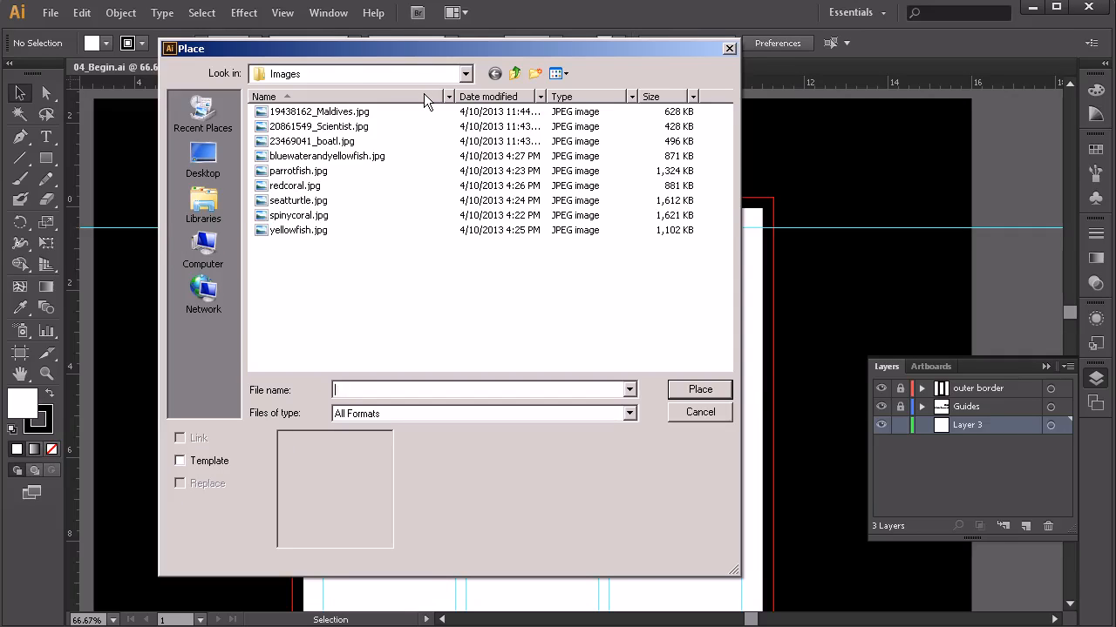
left_click(286, 78)
left_click(516, 75)
left_click(516, 75)
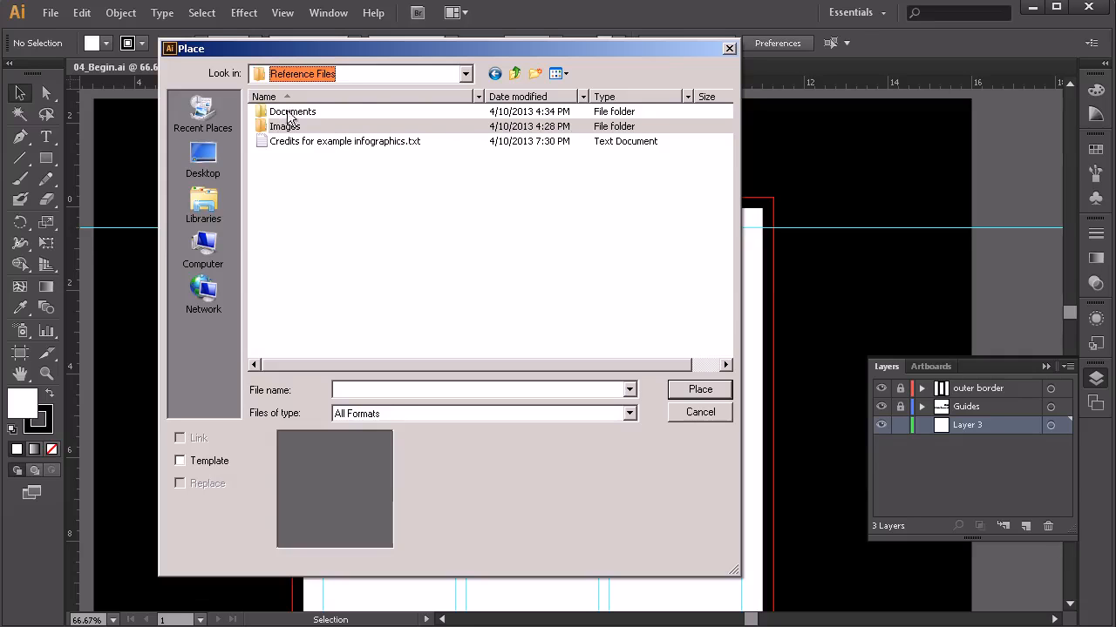
double_click(285, 127)
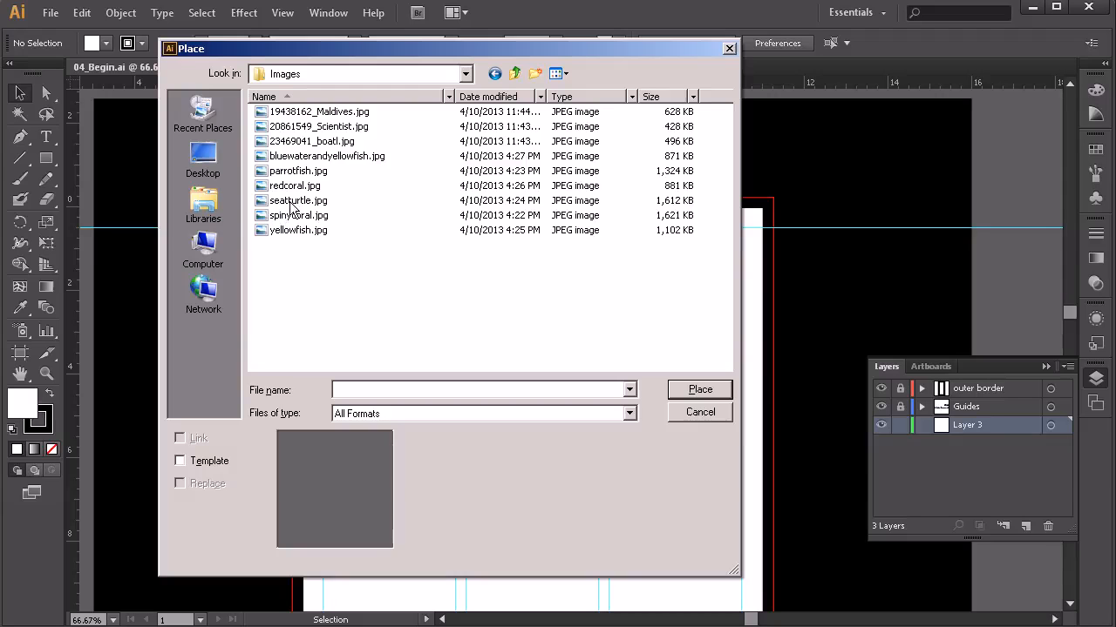
left_click(281, 159)
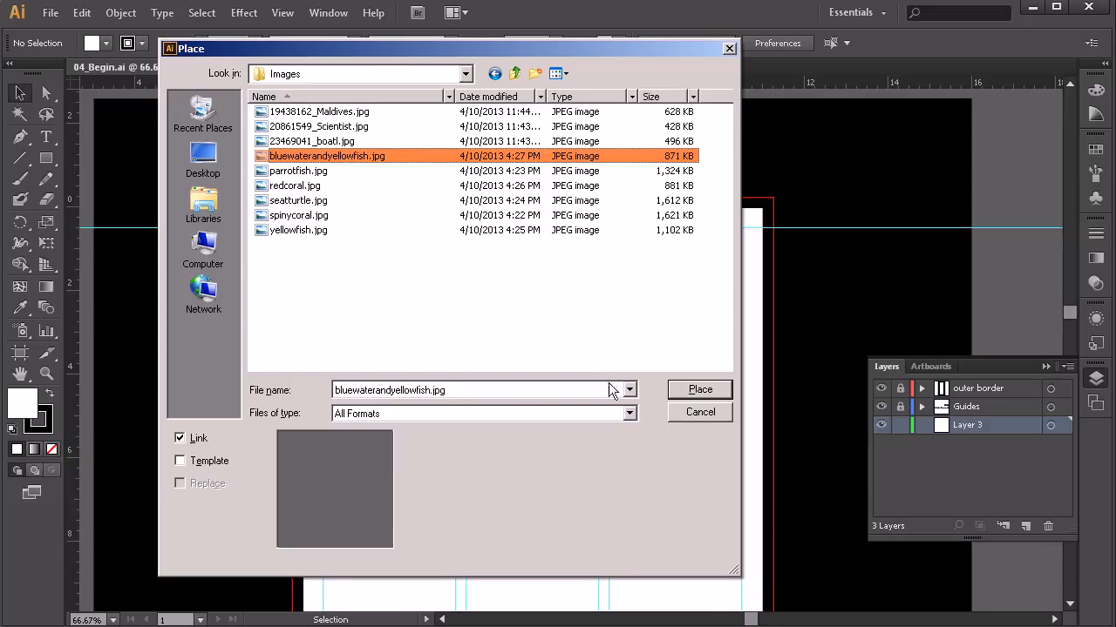
left_click(698, 392)
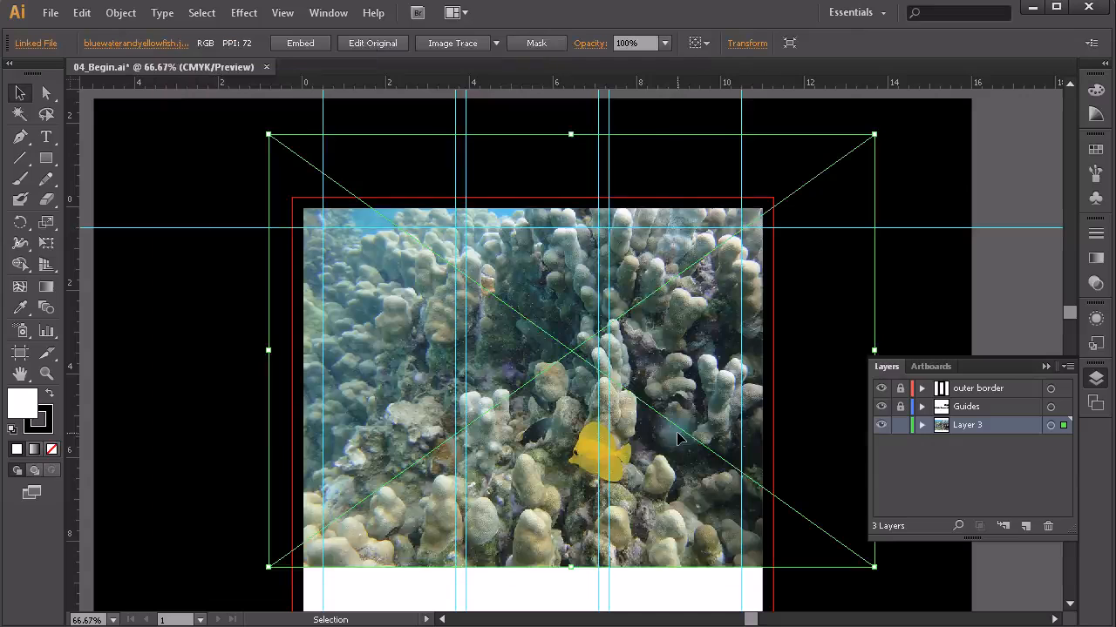
Step: Move the coral photo up and scale it down so its edges line up with the artboard
left_click_drag(596, 451, 541, 472)
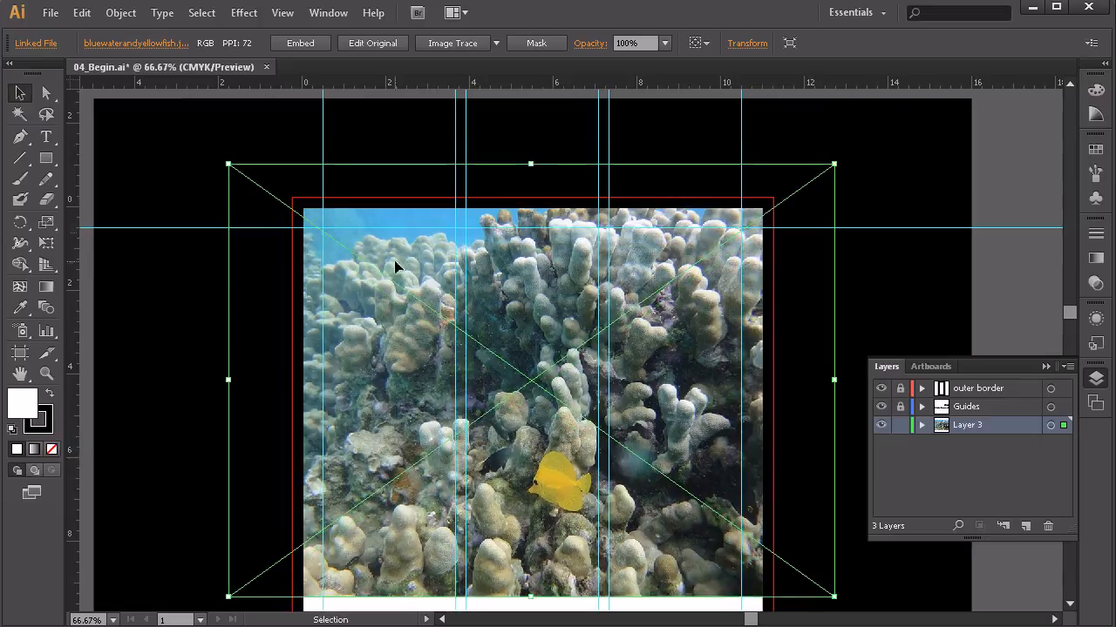
left_click_drag(411, 281, 427, 249)
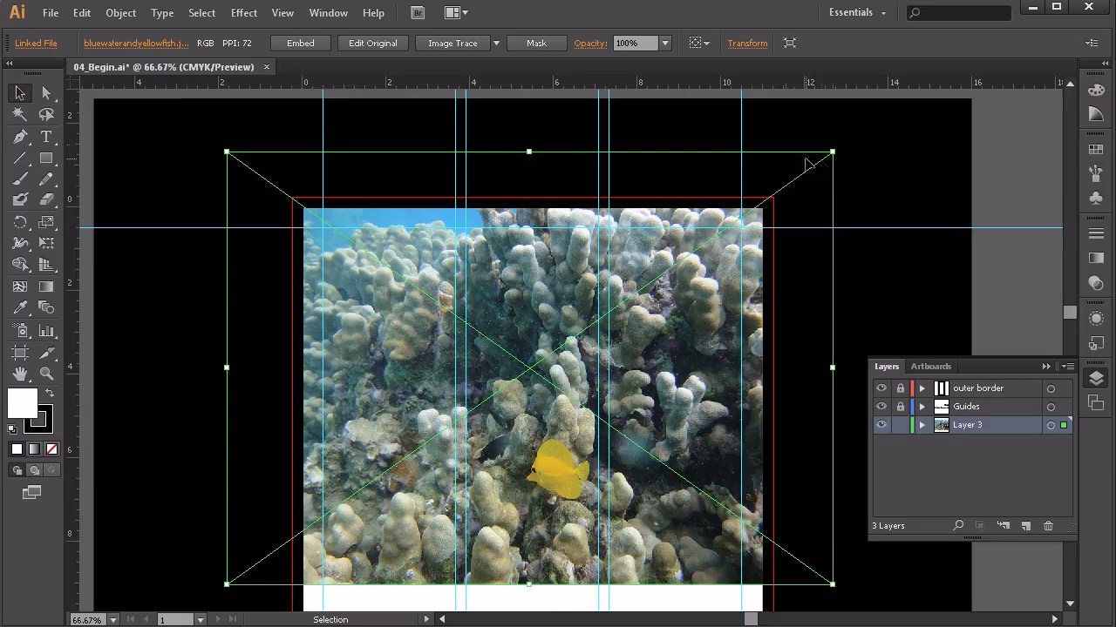
left_click_drag(834, 151, 803, 195)
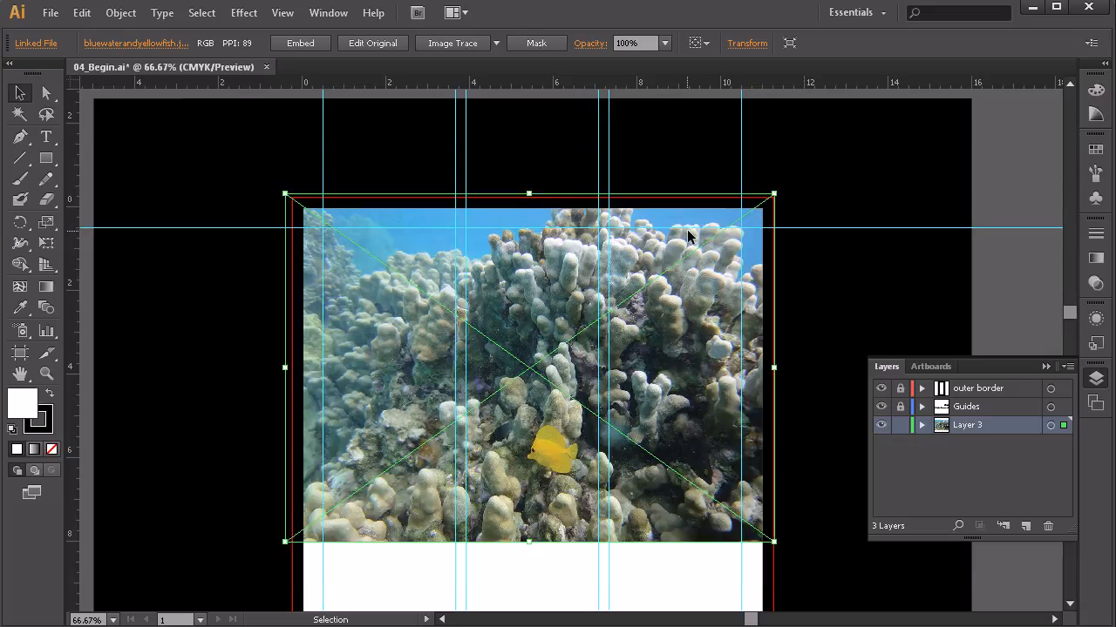
left_click_drag(691, 234, 694, 231)
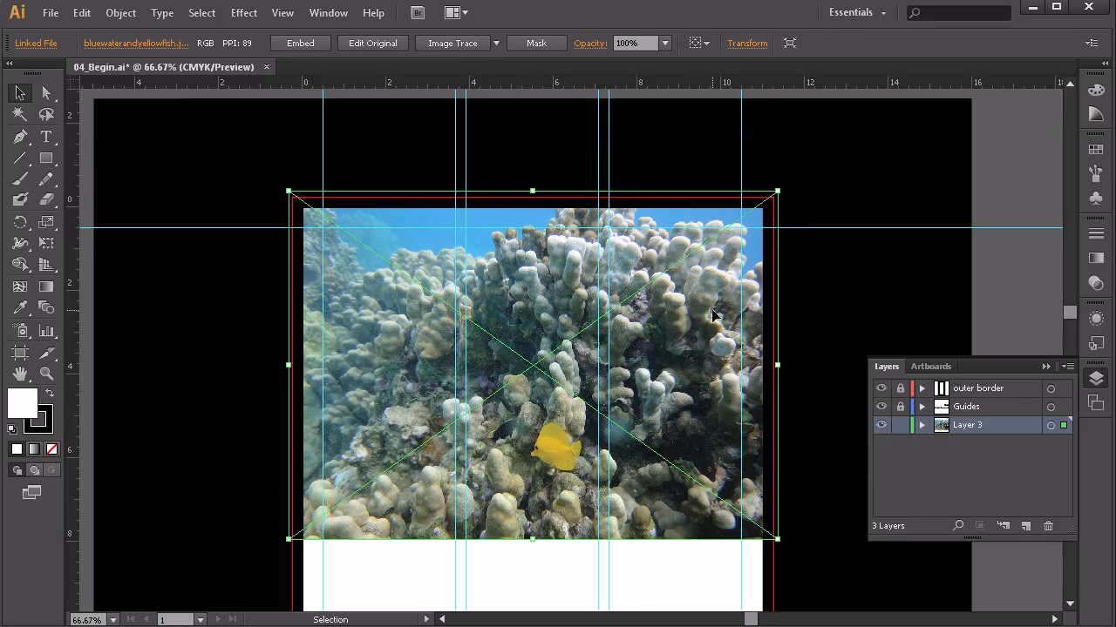
left_click(821, 247)
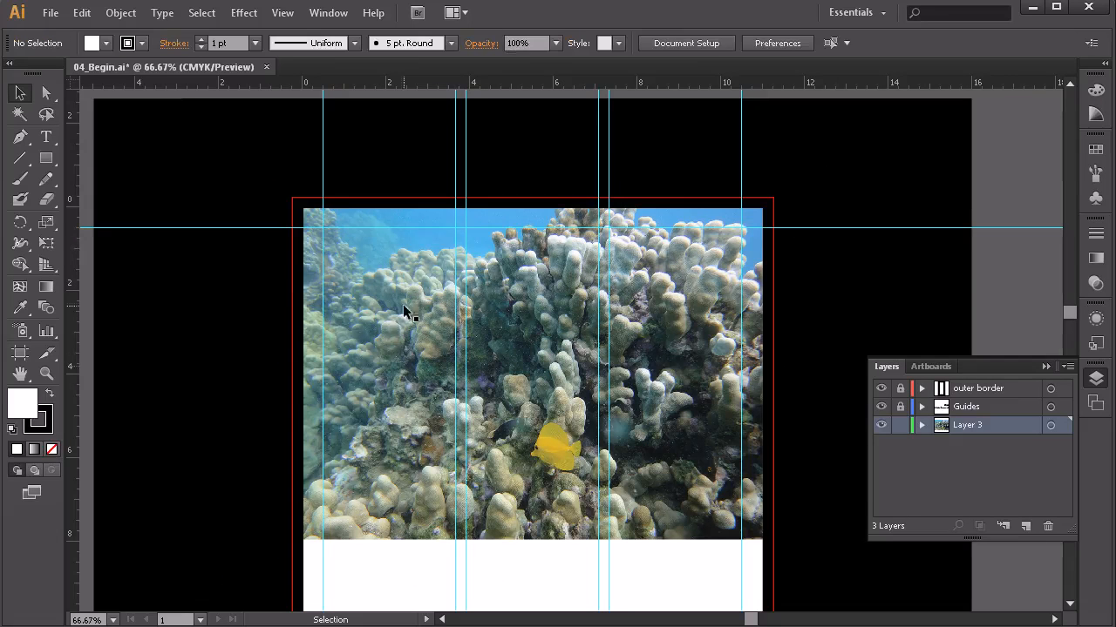
Step: Undo an accidental squash of the photo's bottom edge, then view the lower artboard
left_click(539, 357)
left_click_drag(533, 542, 532, 417)
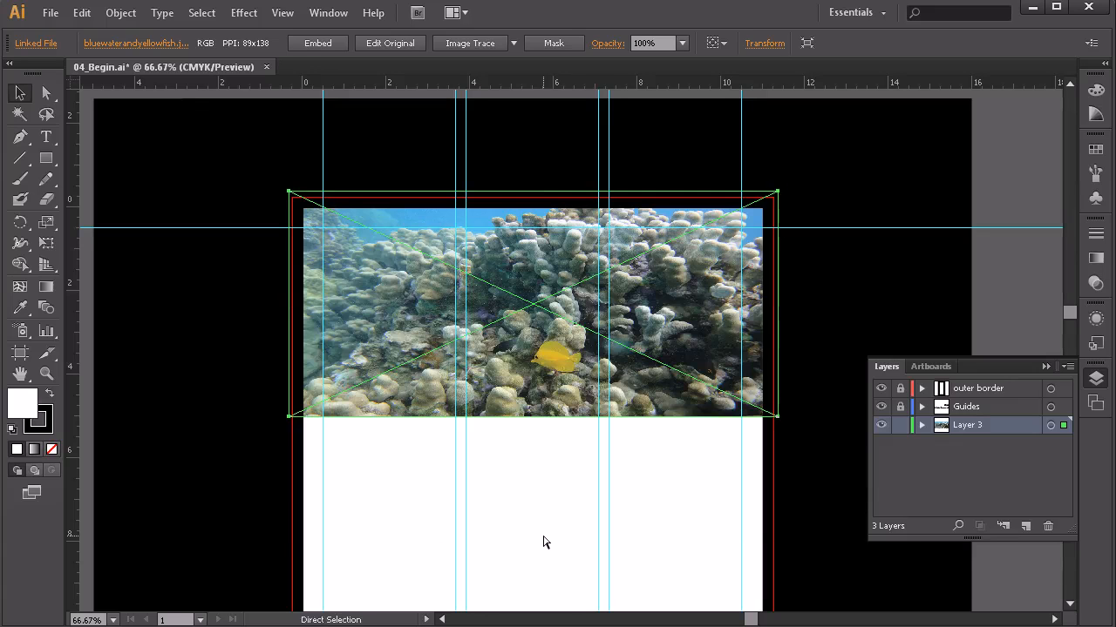
key("ctrl+z")
left_click(537, 563)
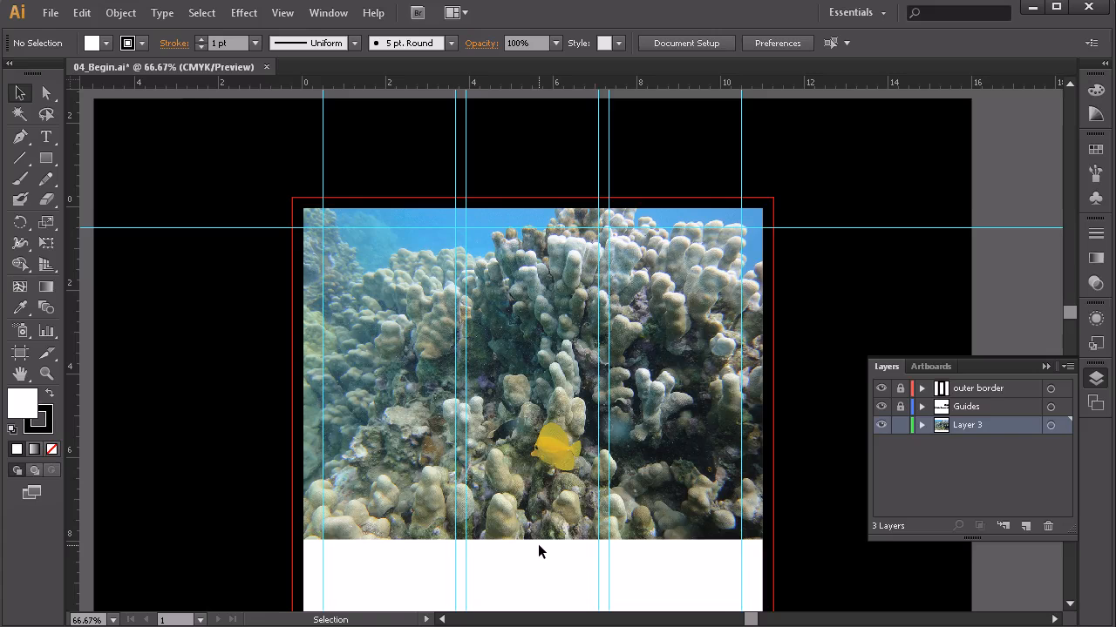
left_click_drag(538, 544, 542, 407)
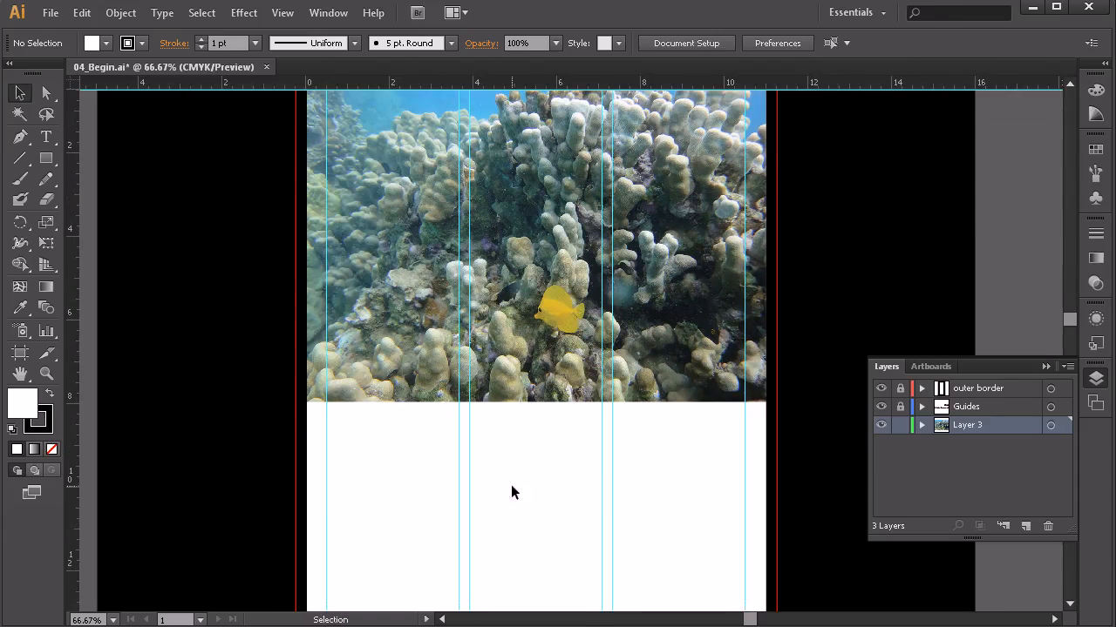
Step: Draw a rectangle across the top of the artboard as the header band's shape
left_click_drag(525, 549, 567, 456)
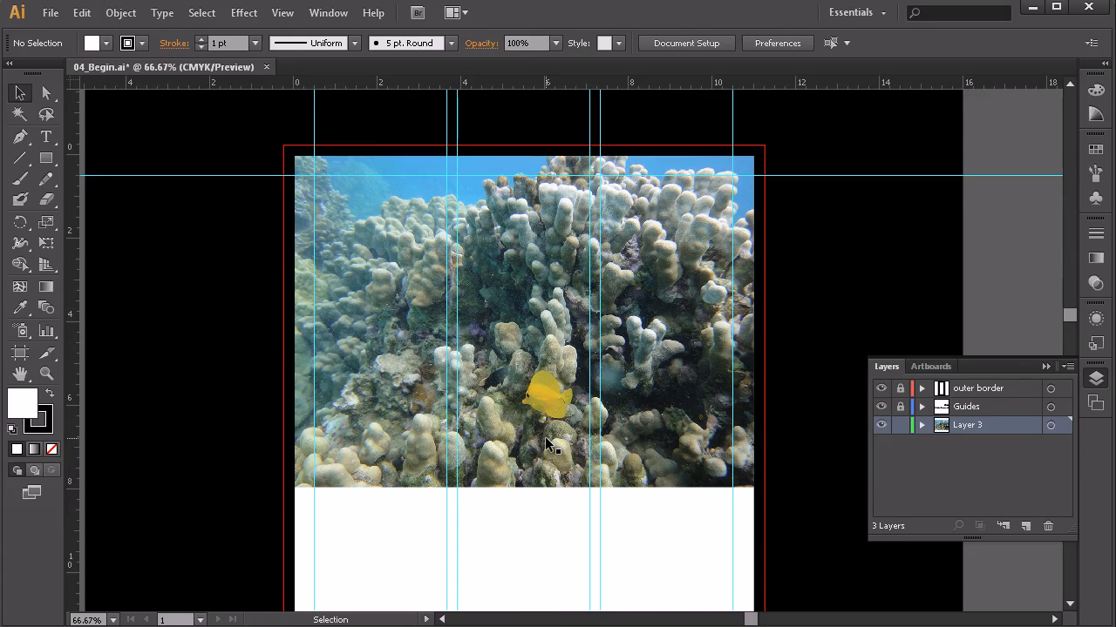
left_click(47, 161)
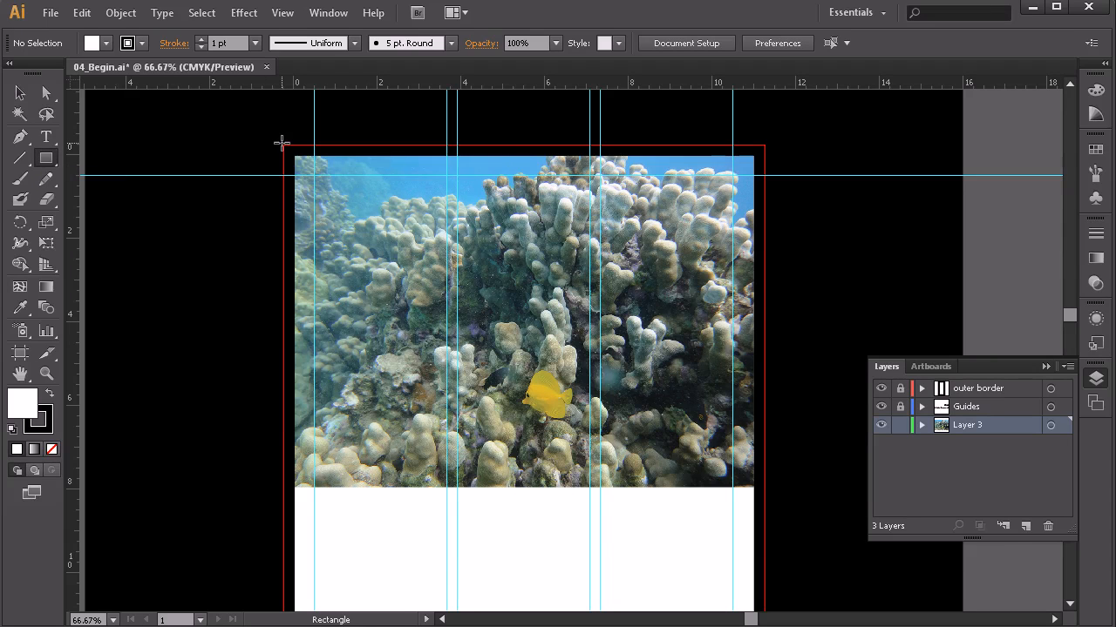
left_click_drag(282, 143, 764, 357)
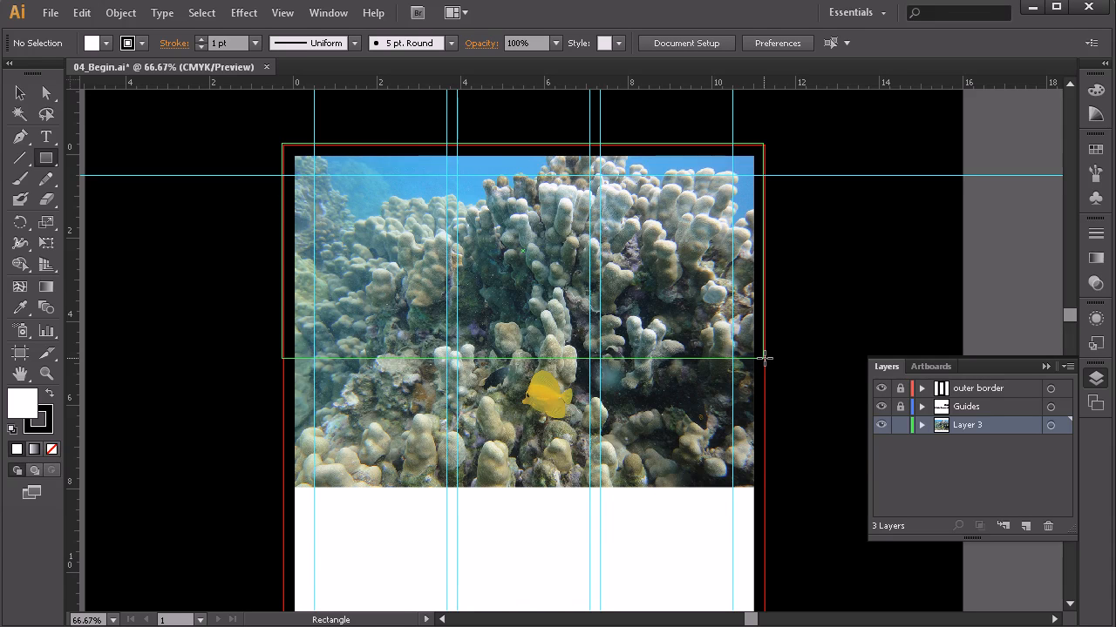
left_click_drag(764, 357, 763, 289)
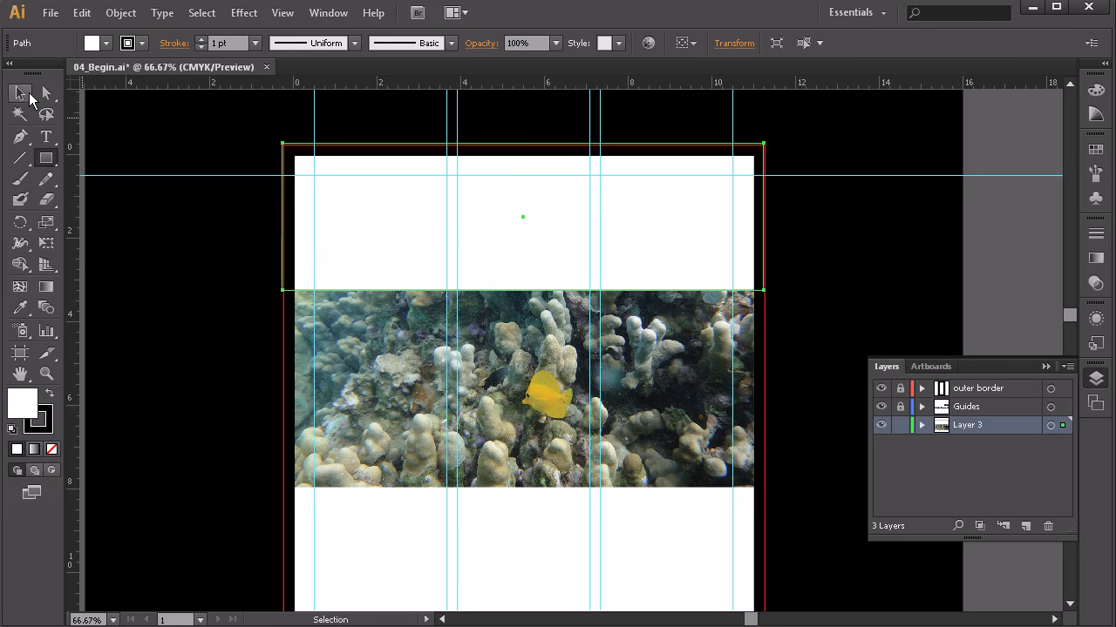
Step: Select the rectangle together with the photo and apply Make Clipping Mask
left_click(22, 94)
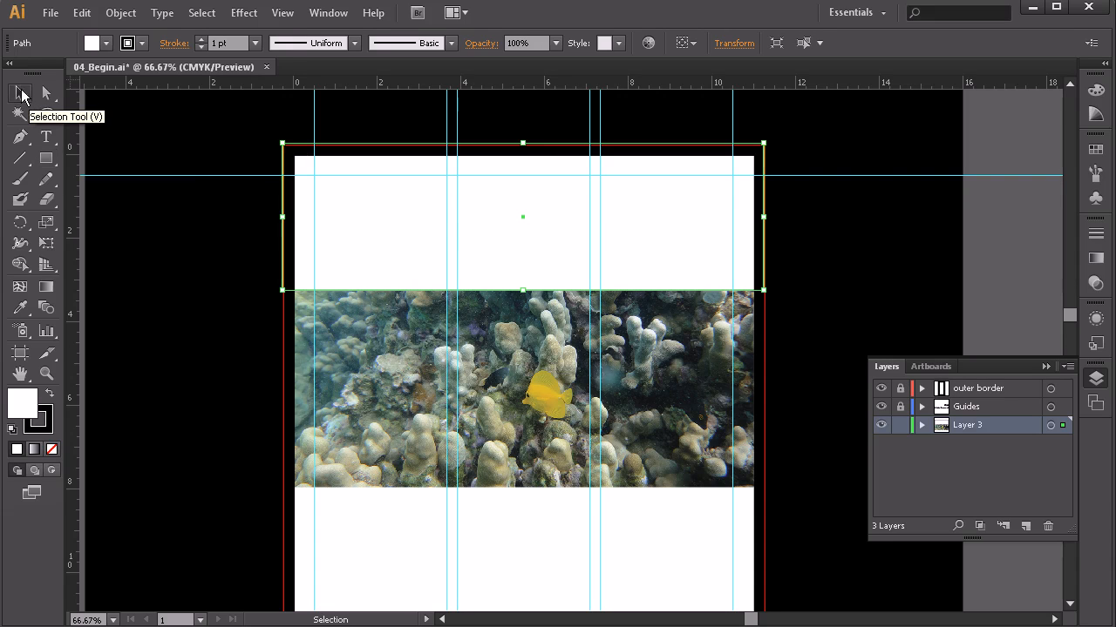
left_click_drag(562, 530, 473, 253)
right_click(539, 276)
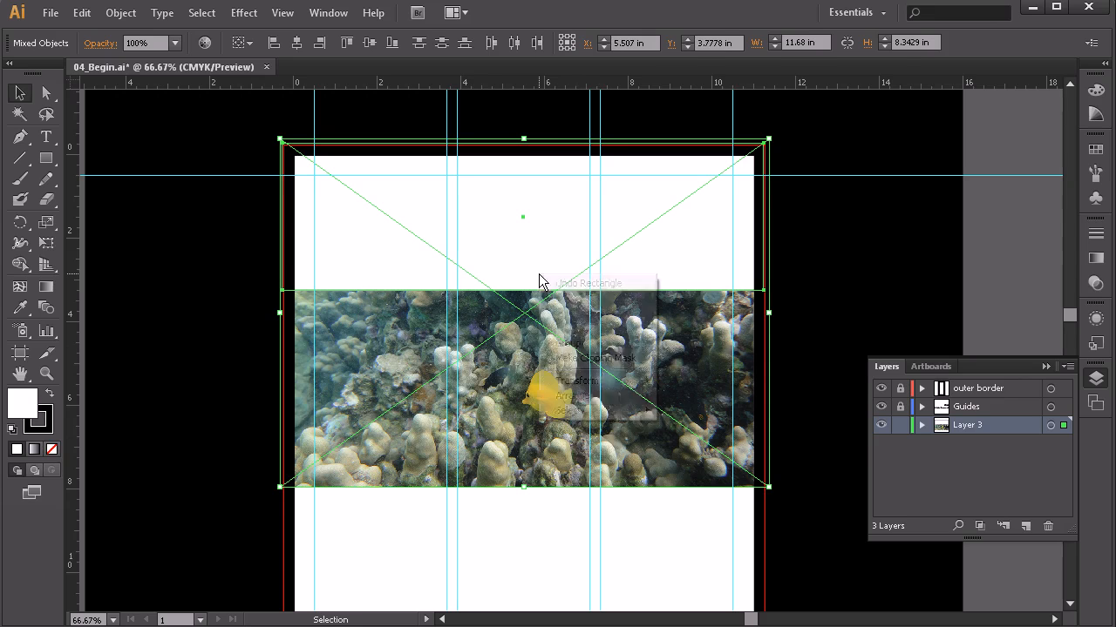
left_click(601, 355)
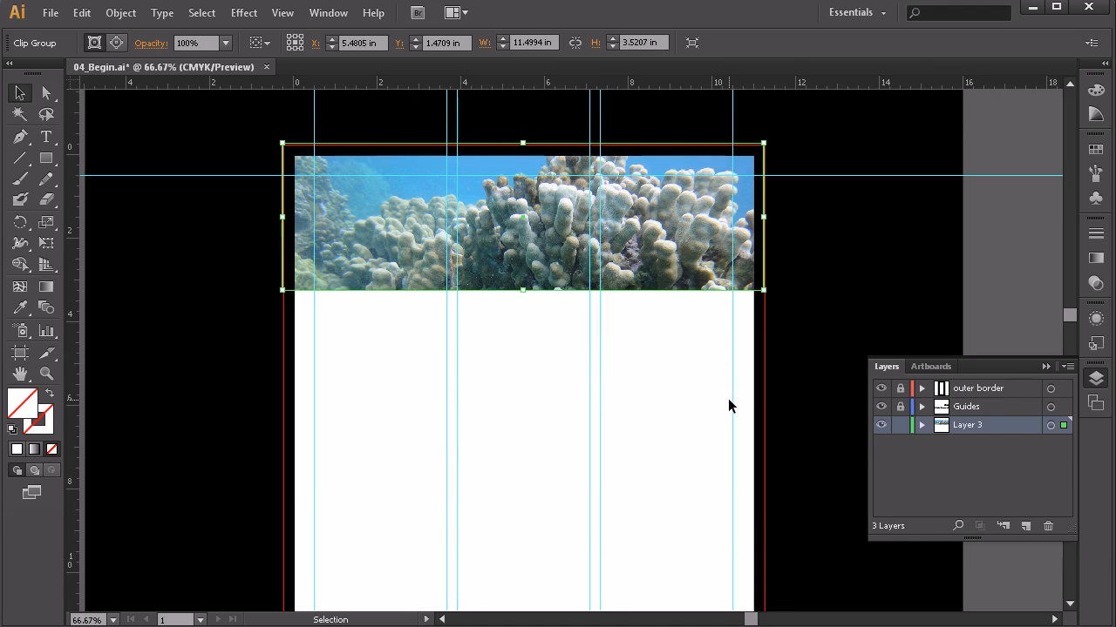
left_click(692, 370)
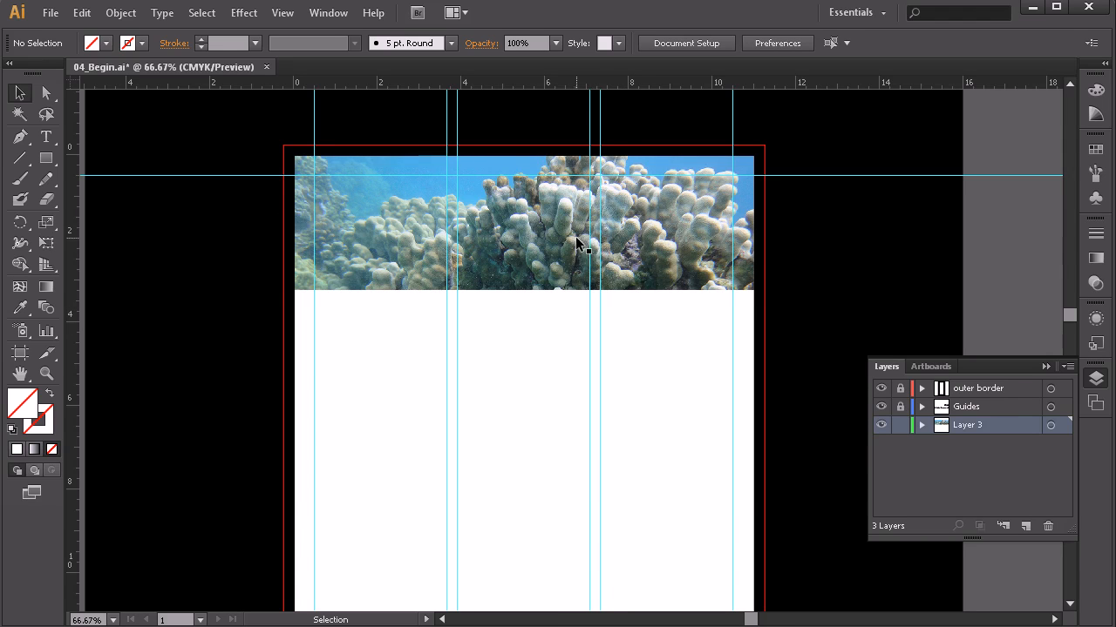
Step: Zoom to 100% and pan so the cropped coral header fills the window
scroll(582, 201, "up", 1)
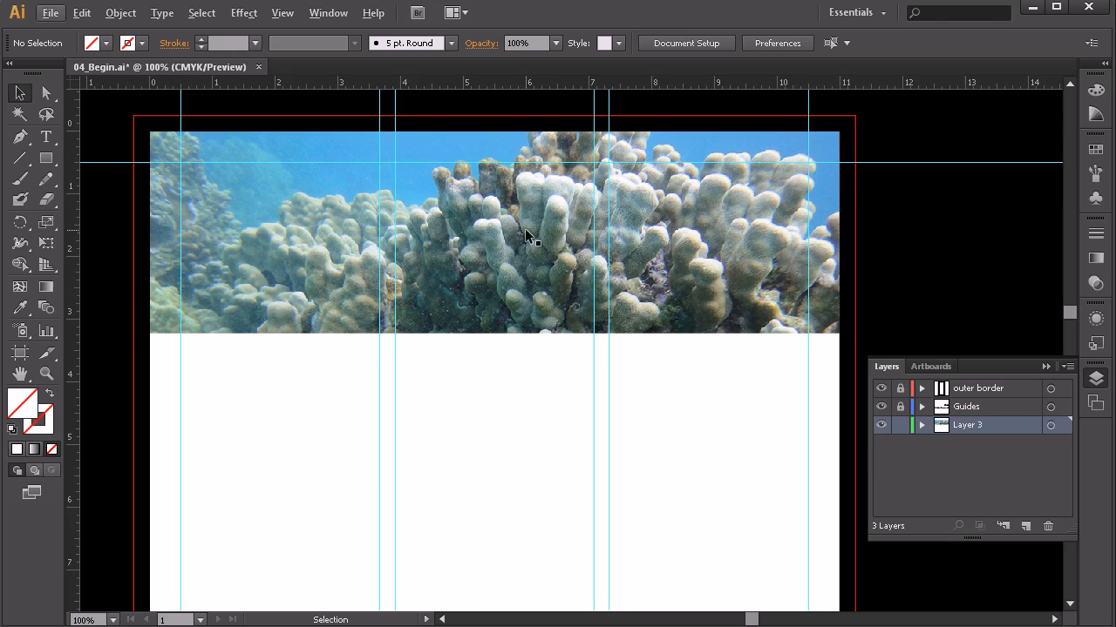
left_click_drag(525, 230, 523, 250)
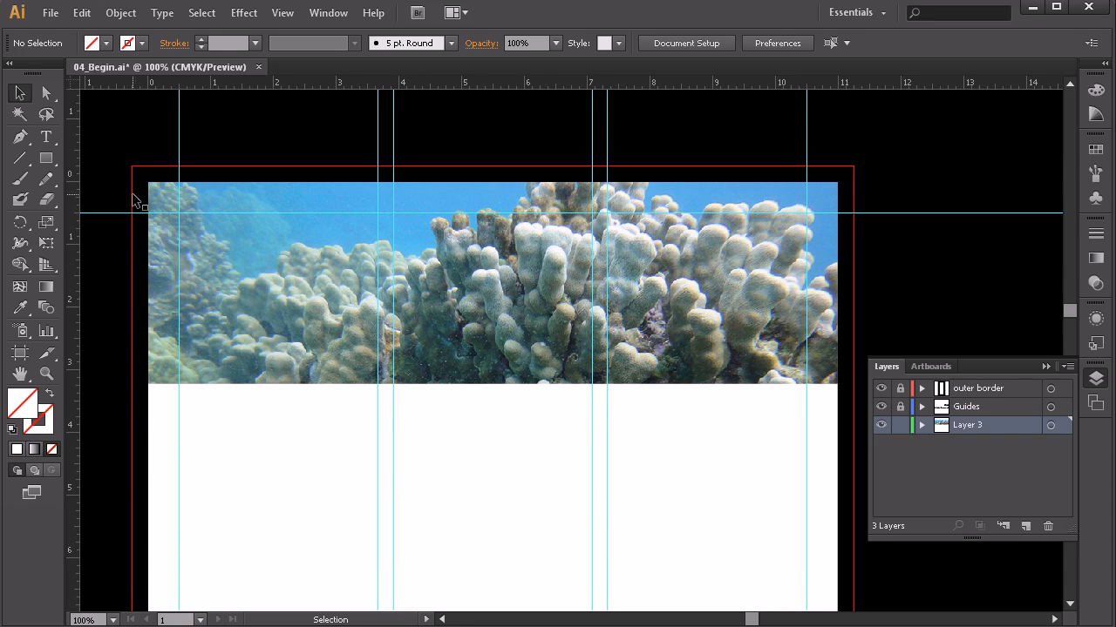
Step: Draw a band rectangle across the header photo and widen its sides to the photo's edges
left_click(47, 160)
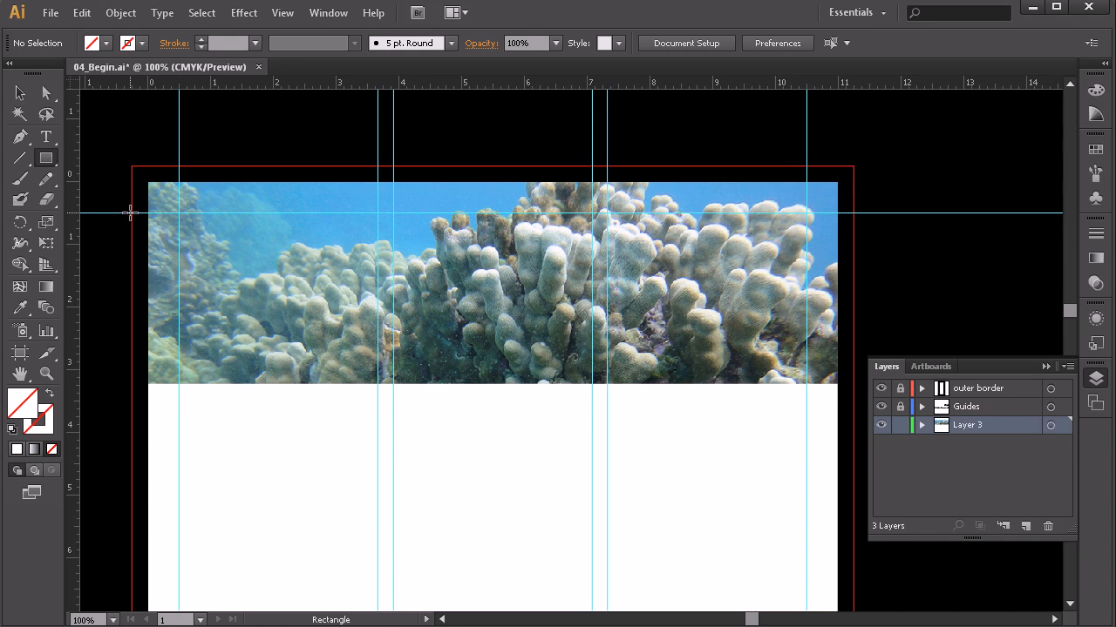
left_click_drag(131, 212, 852, 350)
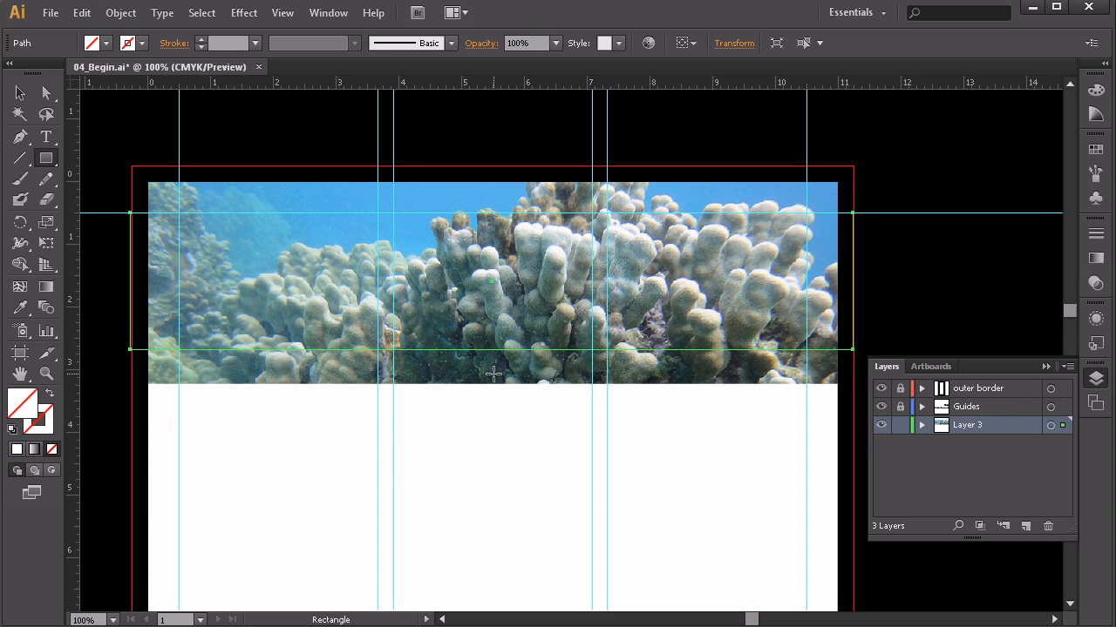
left_click(20, 93)
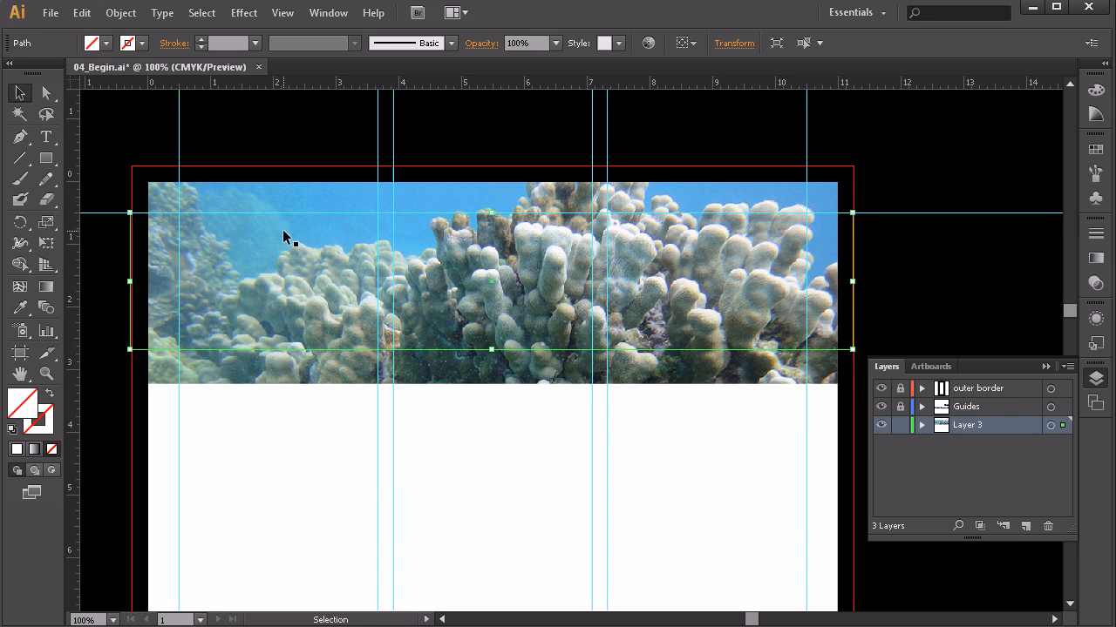
left_click_drag(130, 282, 131, 281)
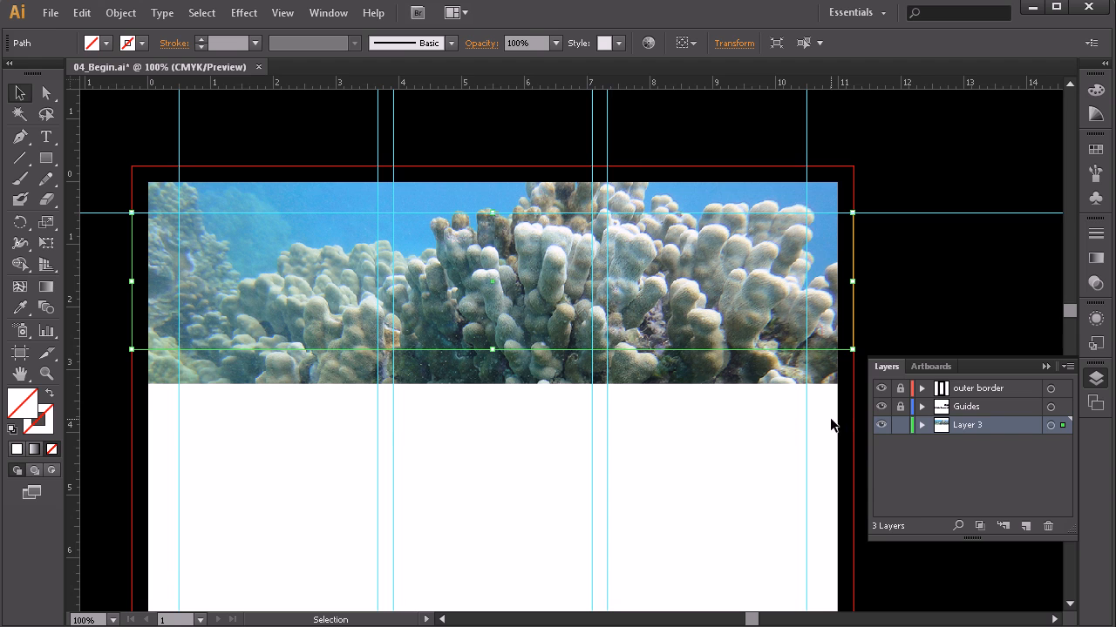
left_click_drag(851, 282, 855, 282)
left_click(921, 425)
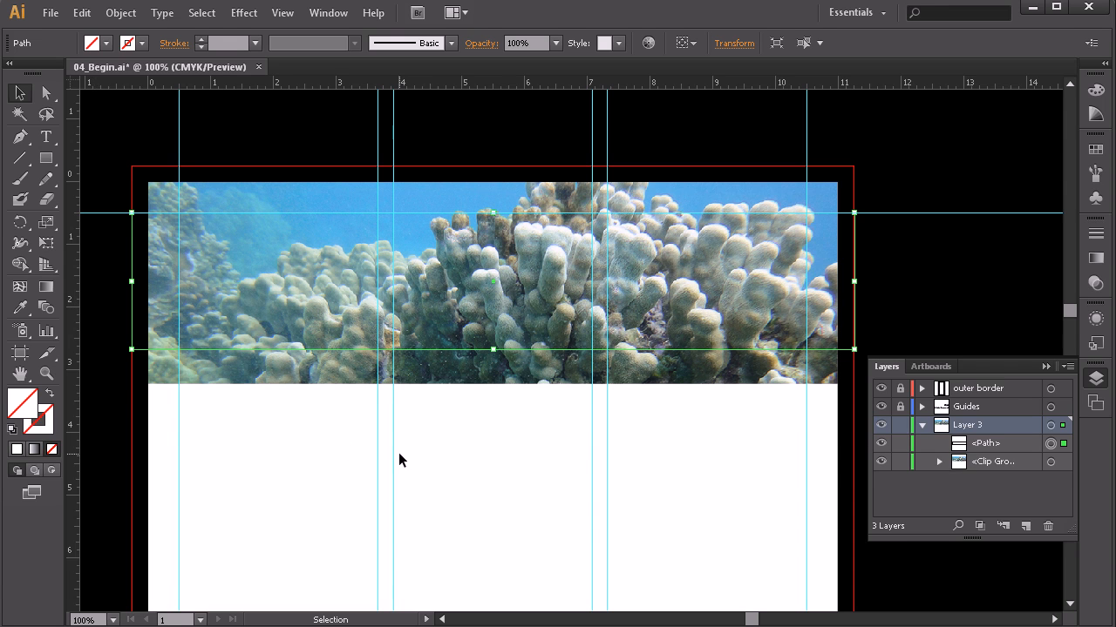
left_click(583, 523)
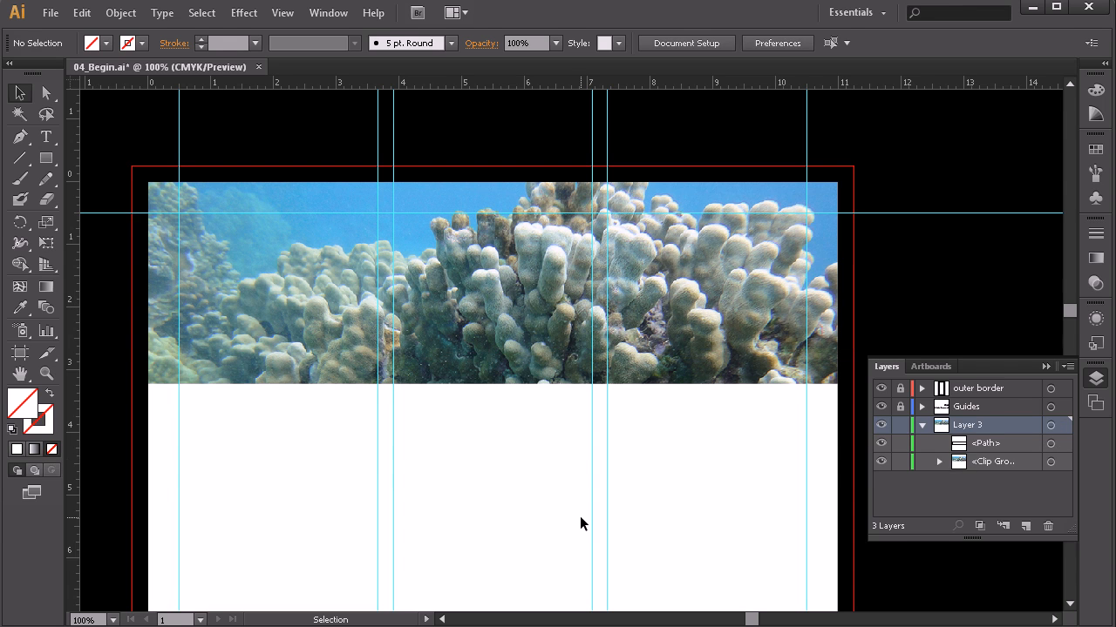
Step: Fill the band rectangle's <Path> with the light pink swatch
left_click(1052, 444)
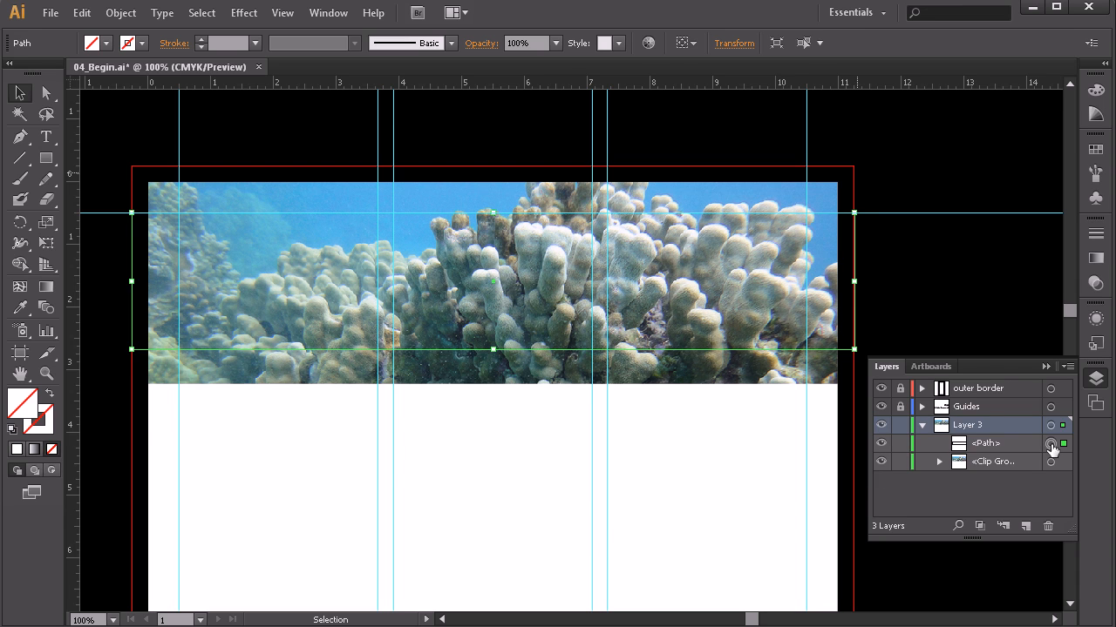
left_click(1096, 151)
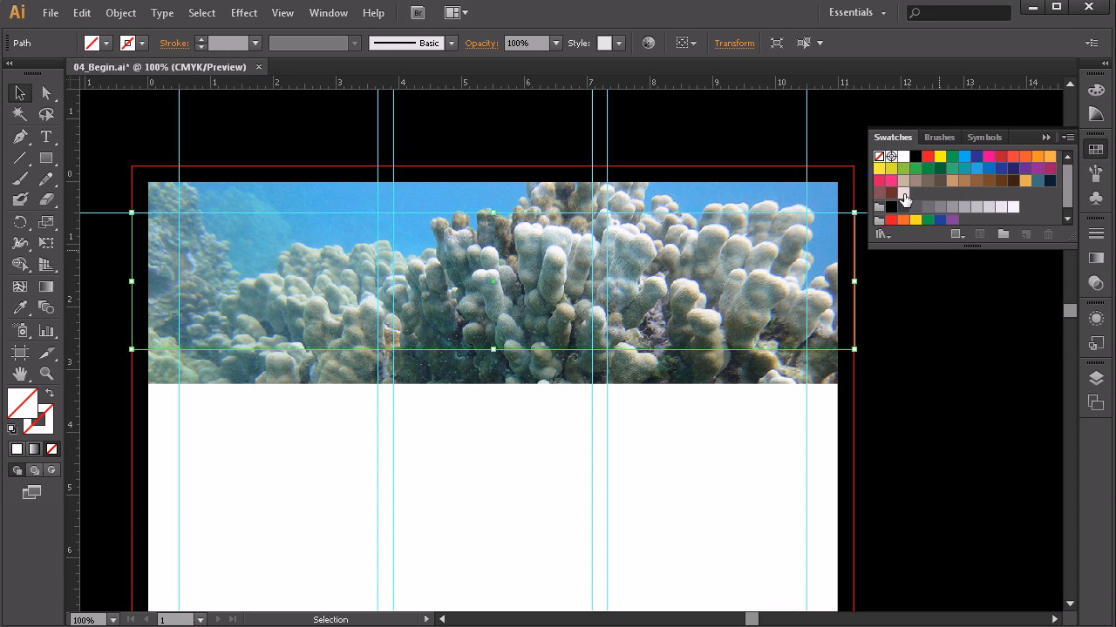
left_click(903, 194)
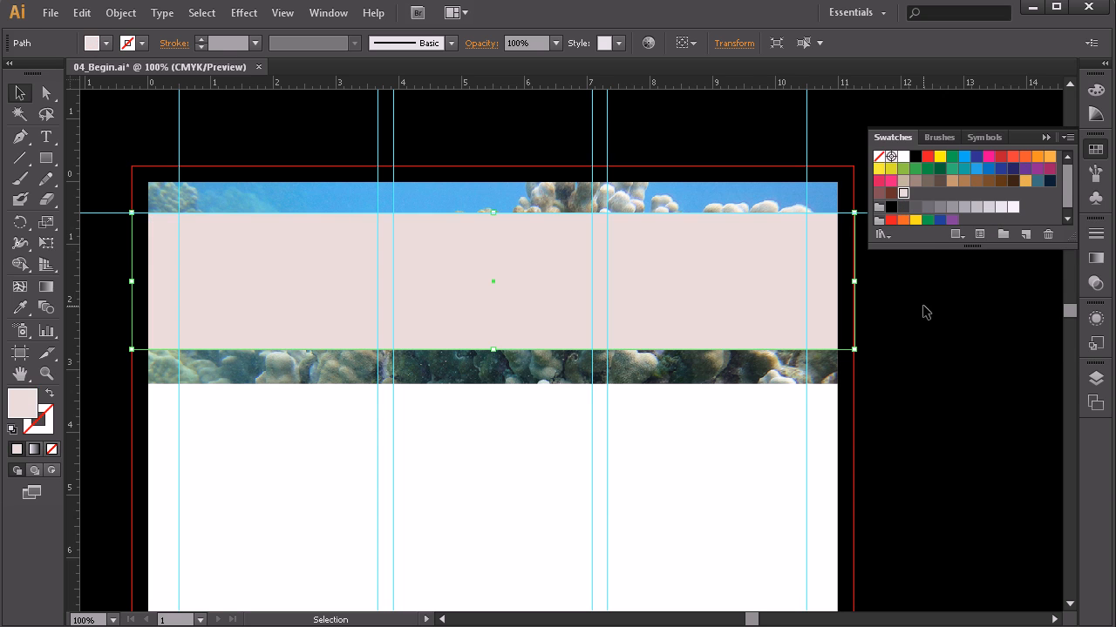
left_click(669, 478)
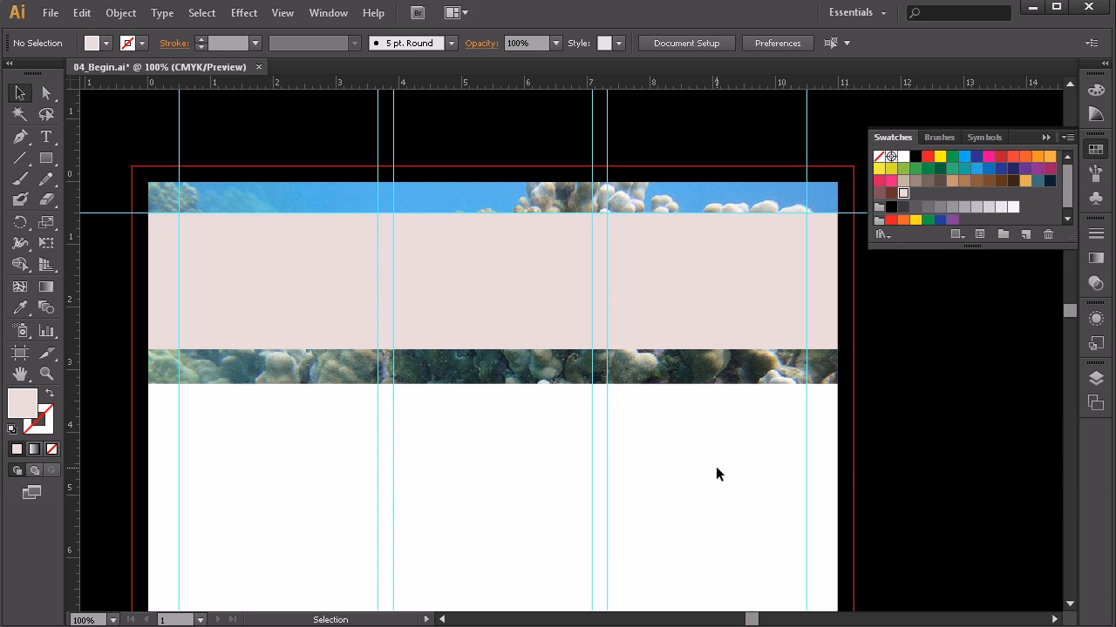
left_click(454, 281)
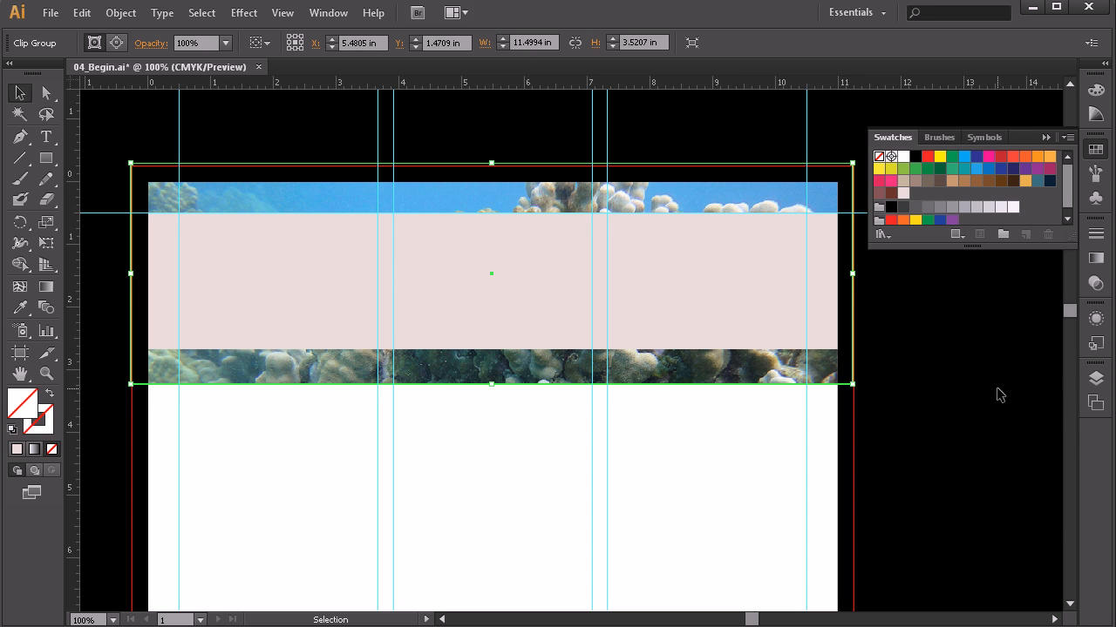
Step: Lock the coral clip group, nudge the pink band's bottom edge, and lock the band path
left_click(1096, 378)
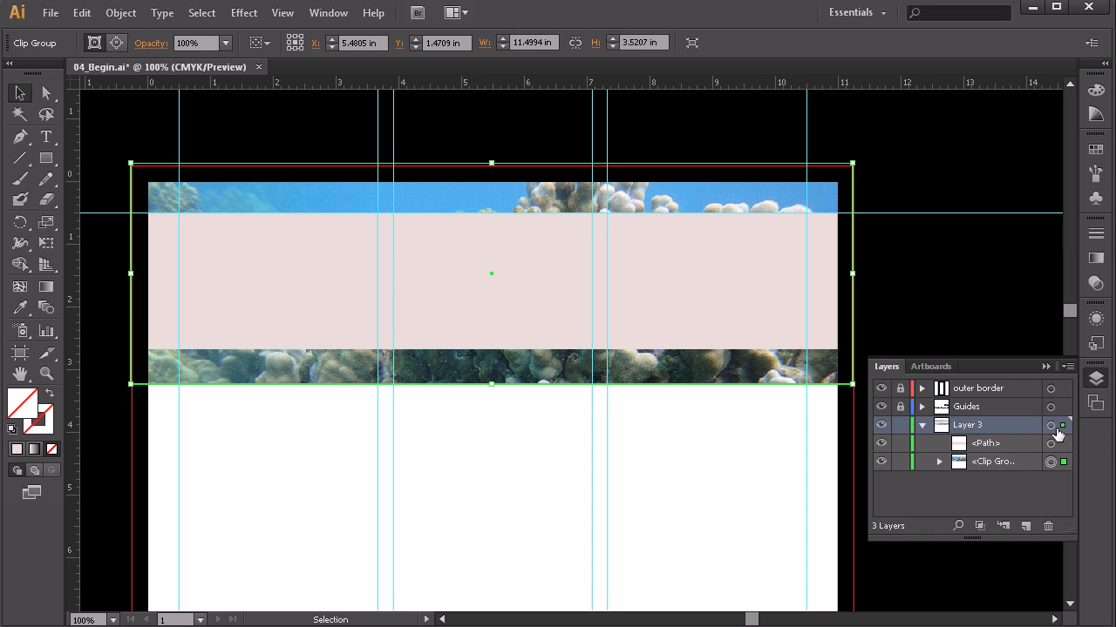
left_click(900, 461)
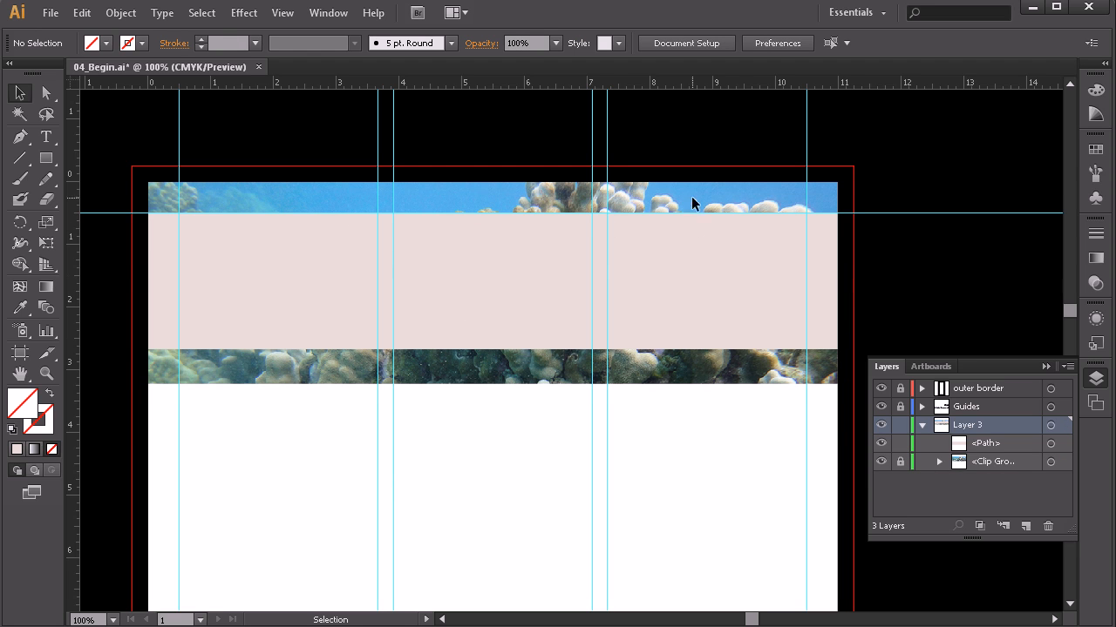
left_click(576, 318)
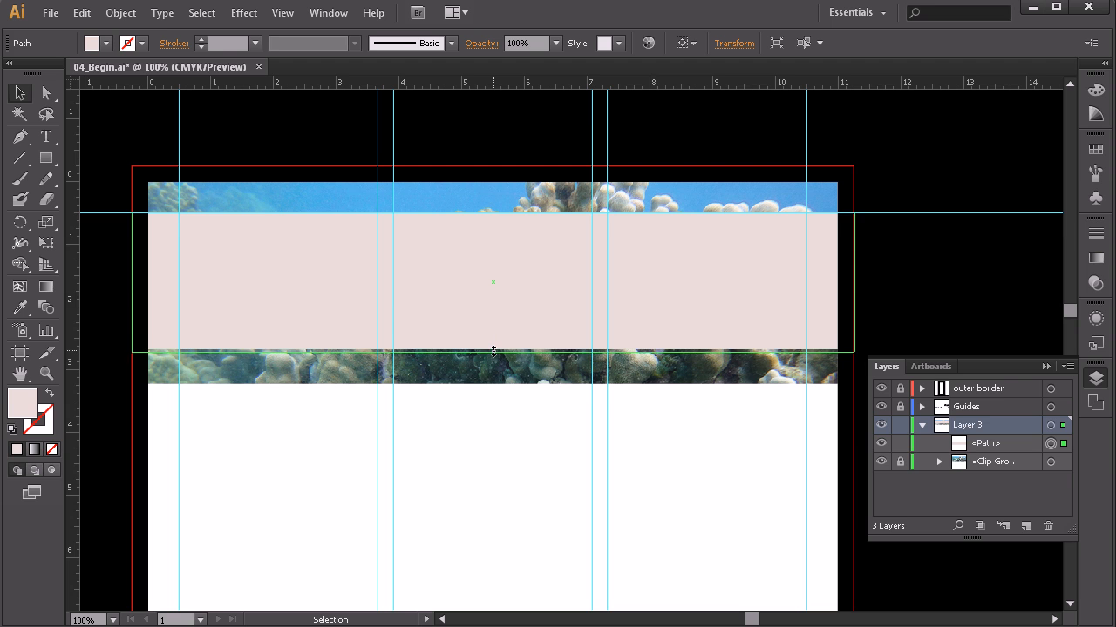
left_click_drag(494, 351, 493, 350)
left_click(556, 462)
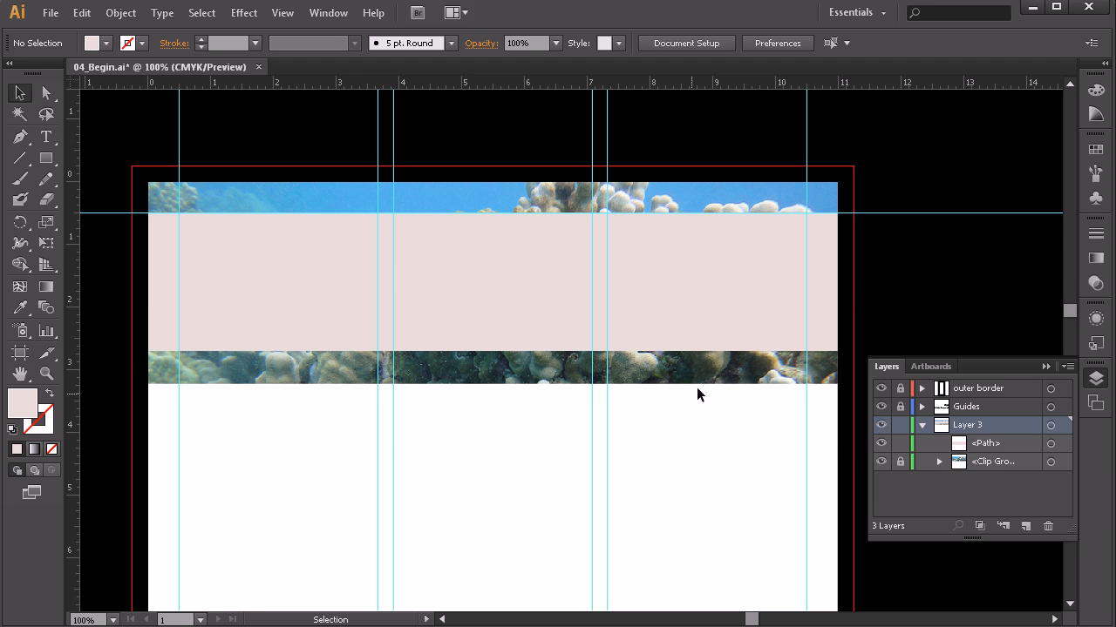
left_click(900, 444)
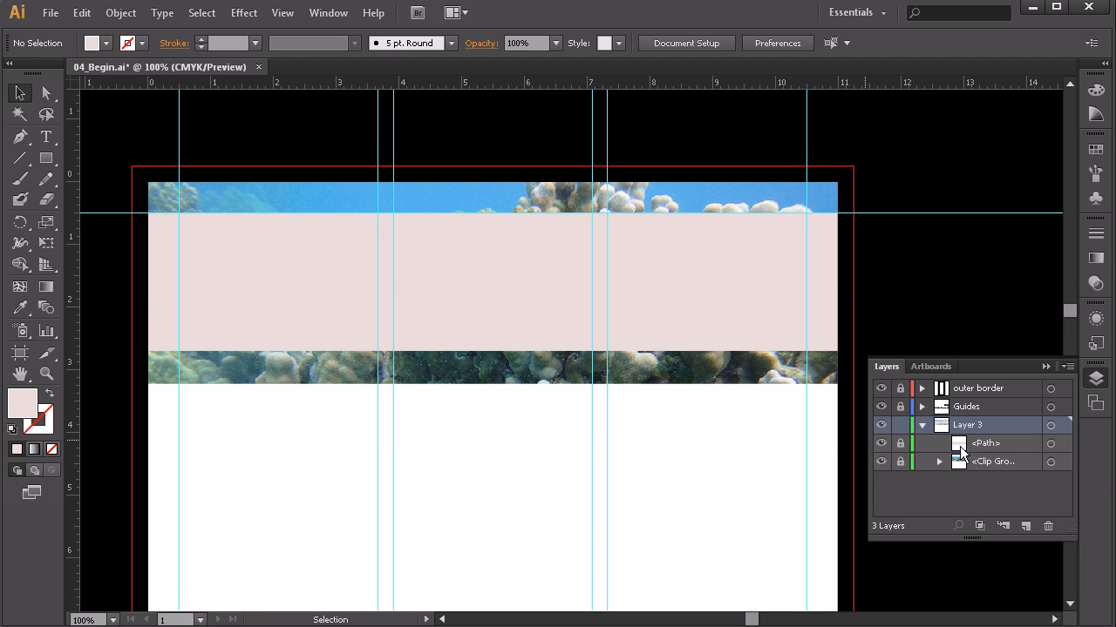
left_click(47, 141)
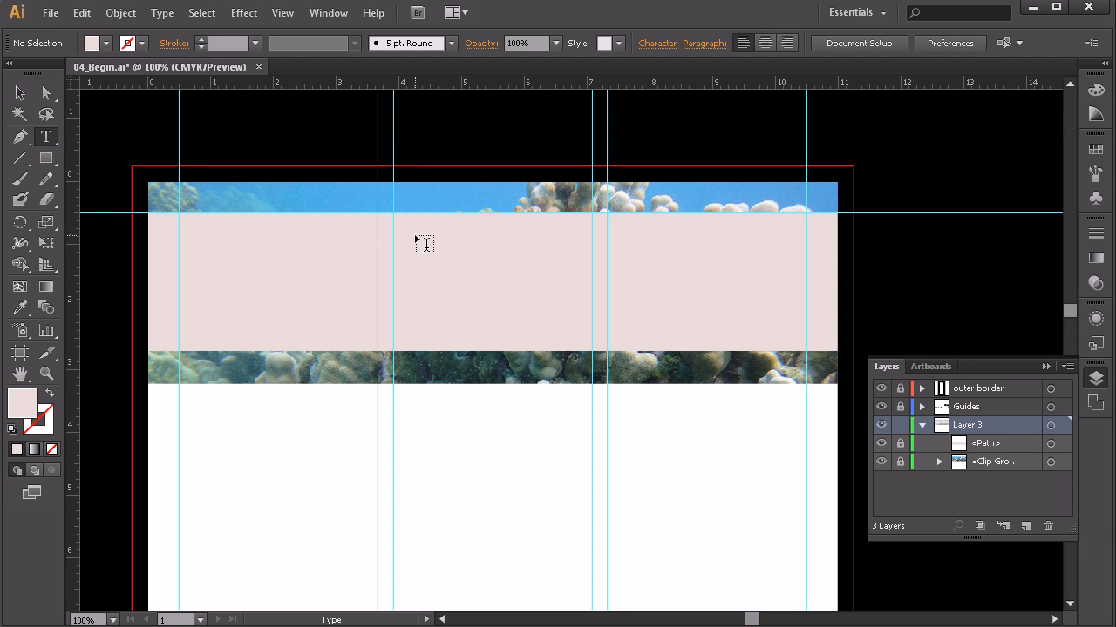
Step: Set a text insertion point in the pink band and switch to Coral Reefs an Overview.doc
left_click(419, 239)
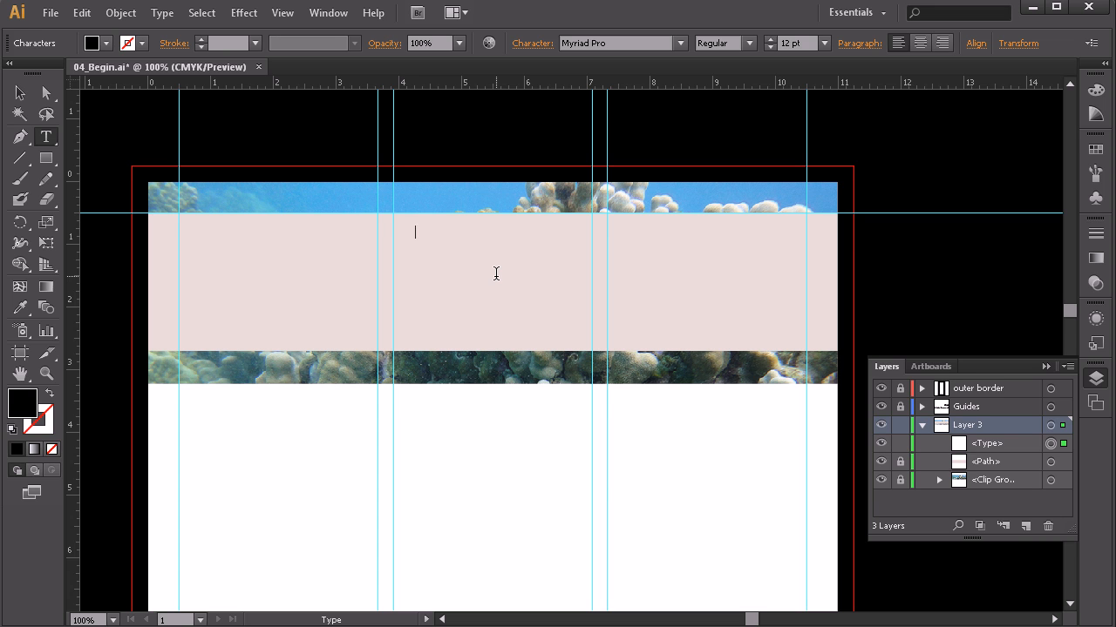
key("alt")
key("alt+Tab")
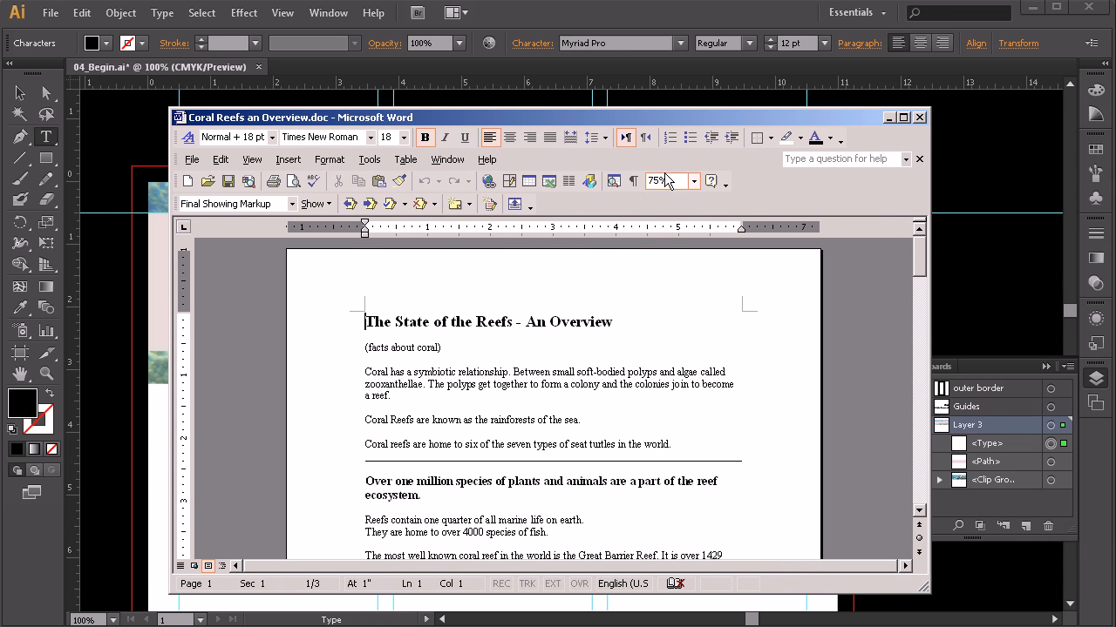
Step: Scroll the Word document and select the title line 'The State of the Reefs - An Overview'
scroll(604, 347, "down", 1)
scroll(604, 347, "down", 4)
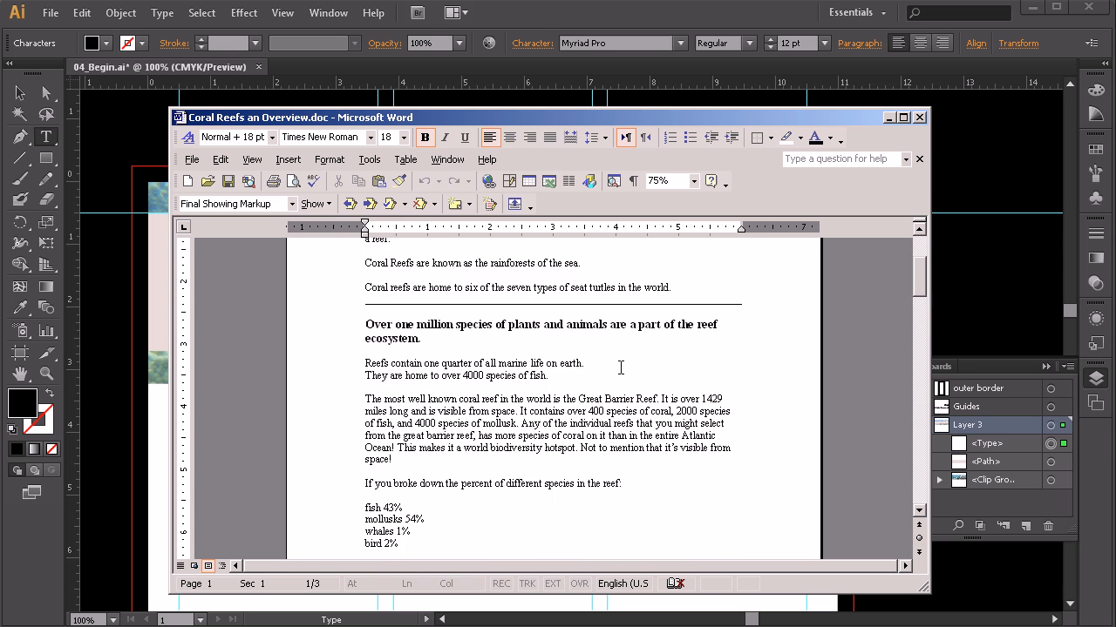
scroll(634, 352, "down", 4)
scroll(634, 352, "down", 3)
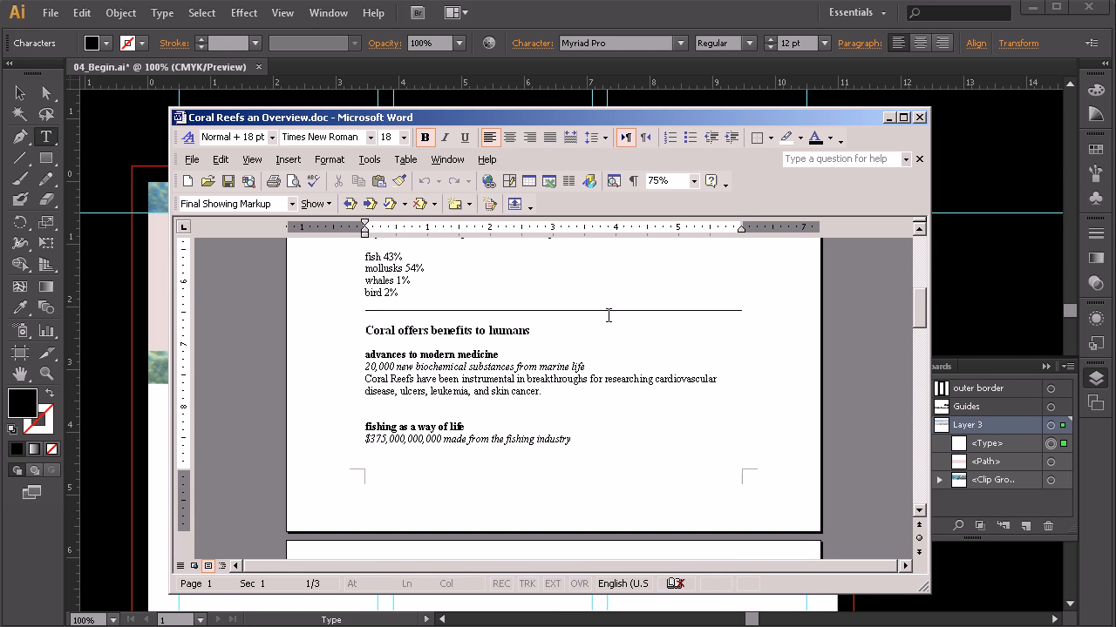
scroll(755, 313, "down", 6)
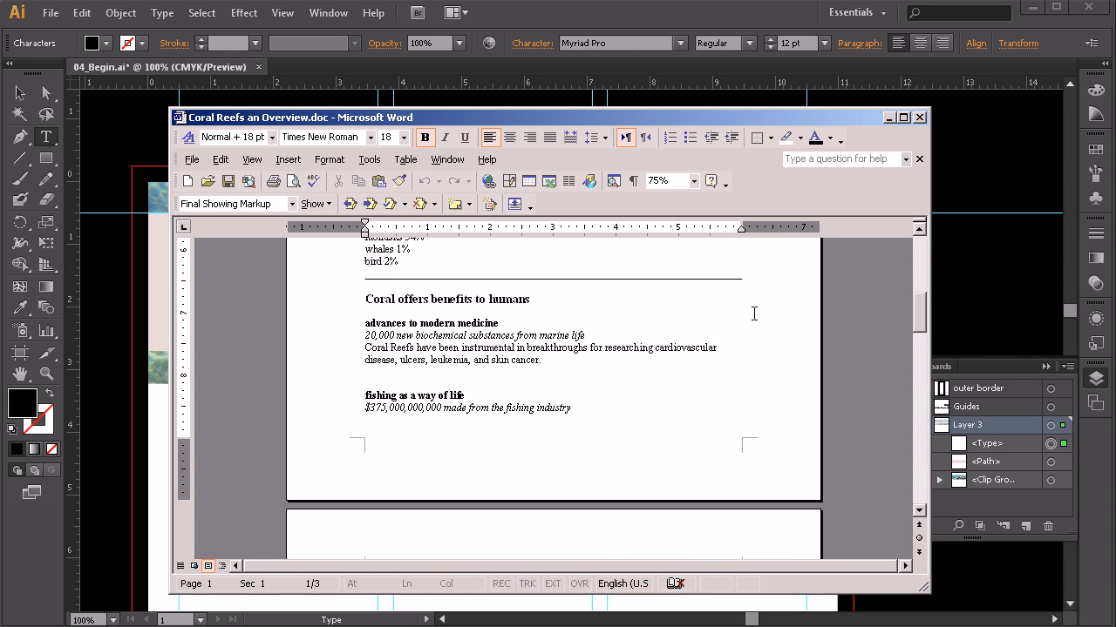
scroll(615, 439, "down", 8)
scroll(615, 439, "down", 15)
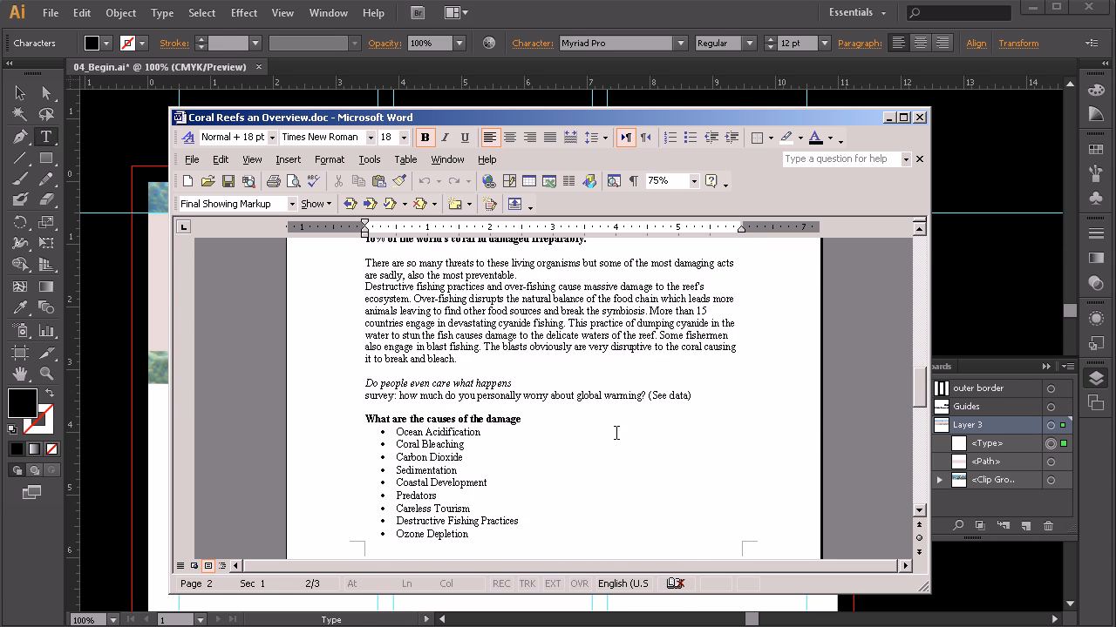
scroll(618, 431, "up", 15)
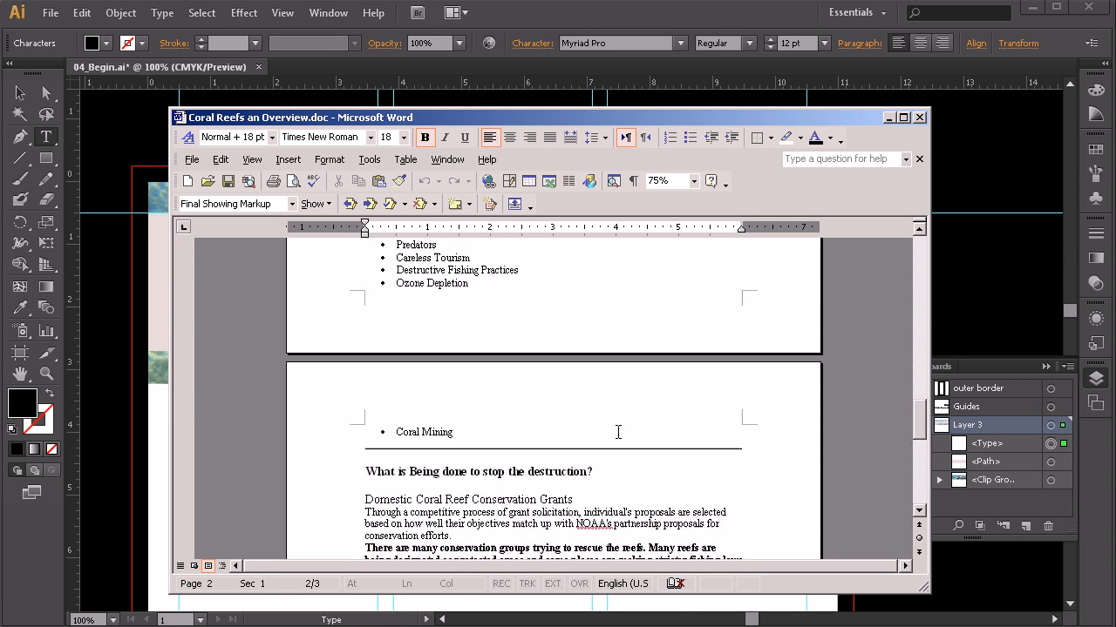
scroll(610, 417, "up", 3)
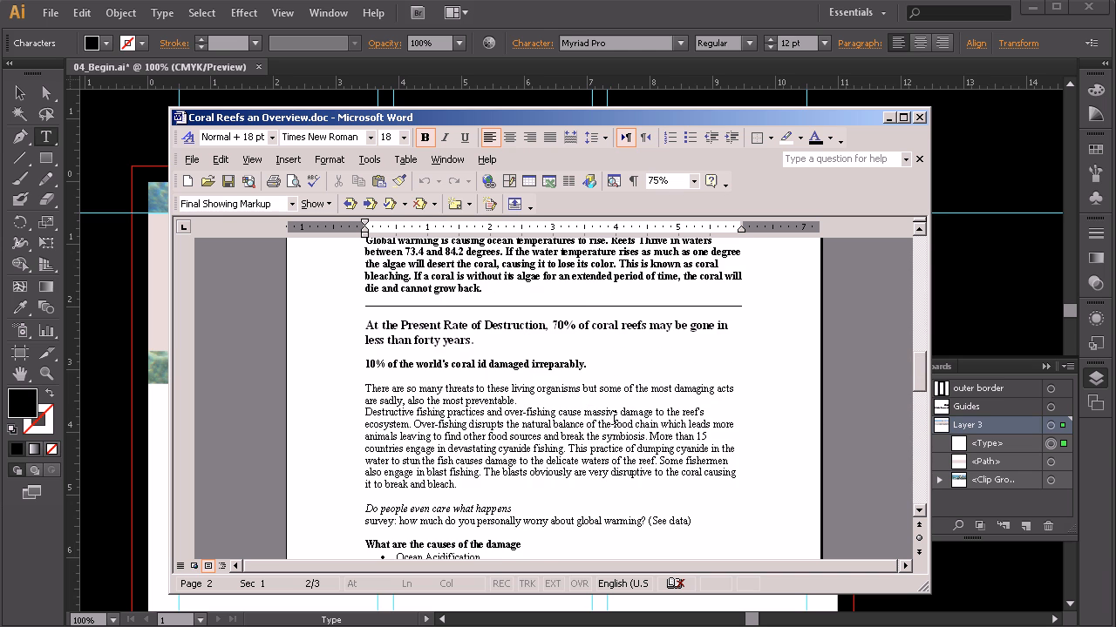
scroll(615, 419, "up", 13)
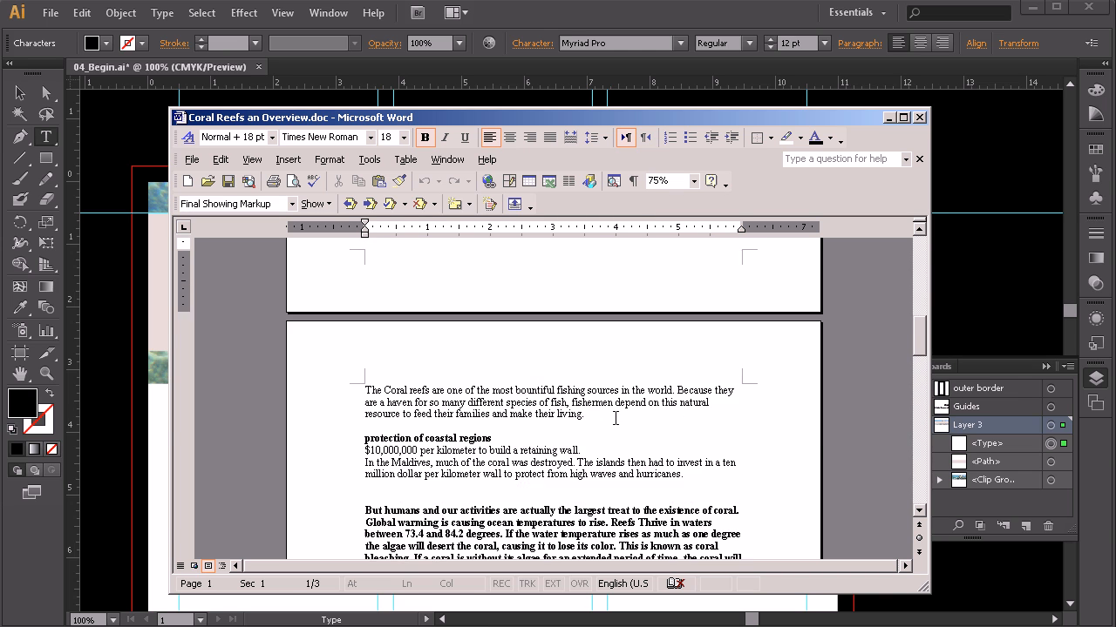
scroll(616, 419, "up", 20)
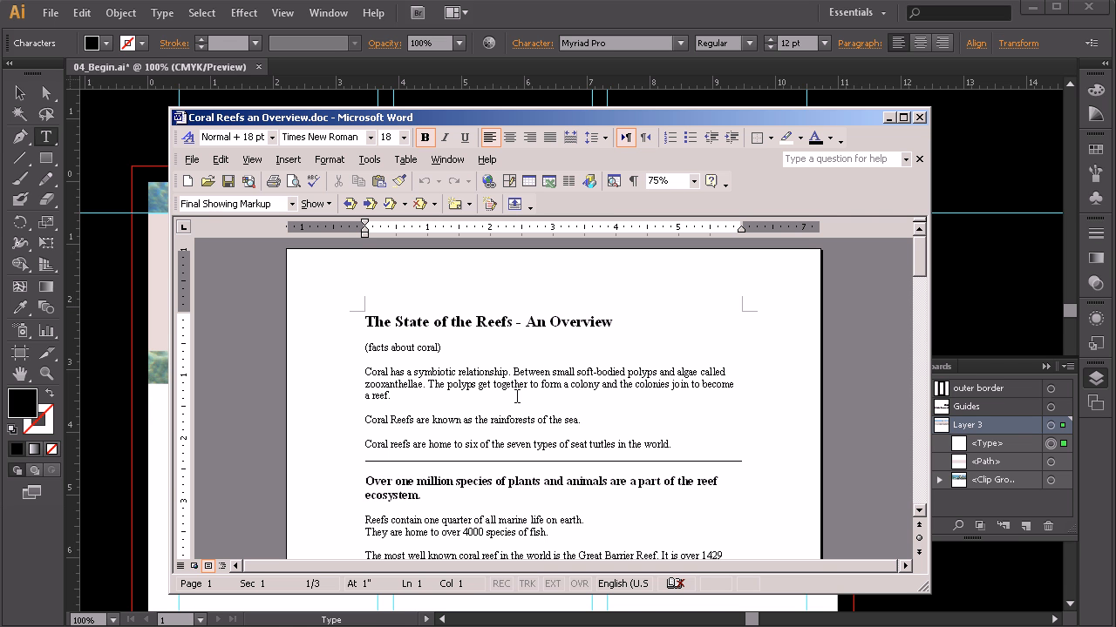
scroll(534, 393, "down", 1)
scroll(534, 393, "up", 1)
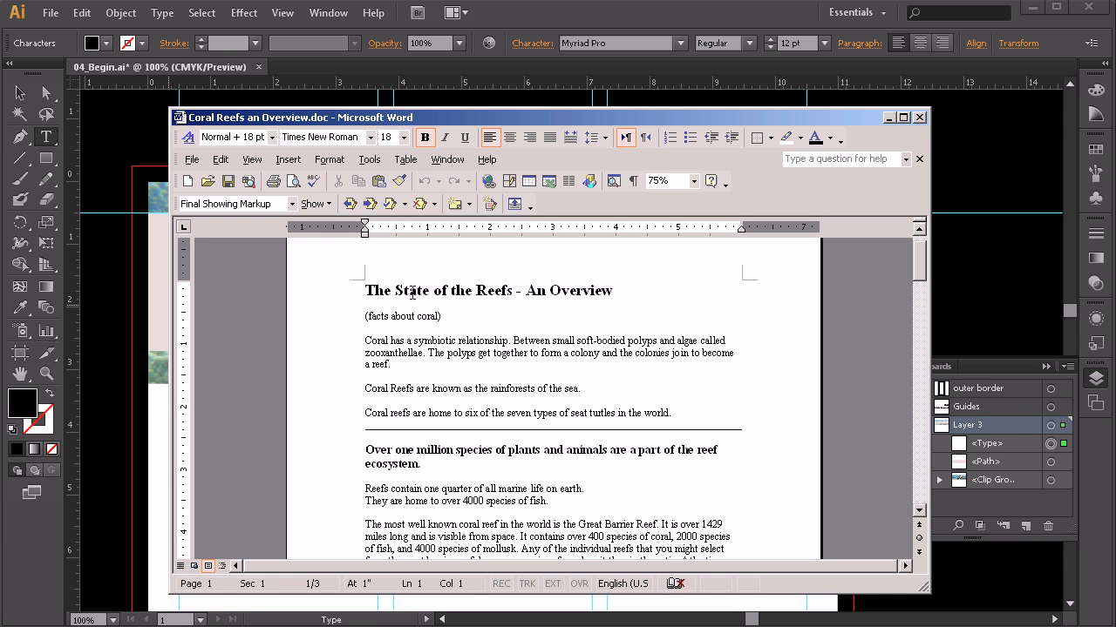
left_click_drag(614, 290, 377, 302)
key("ctrl+c")
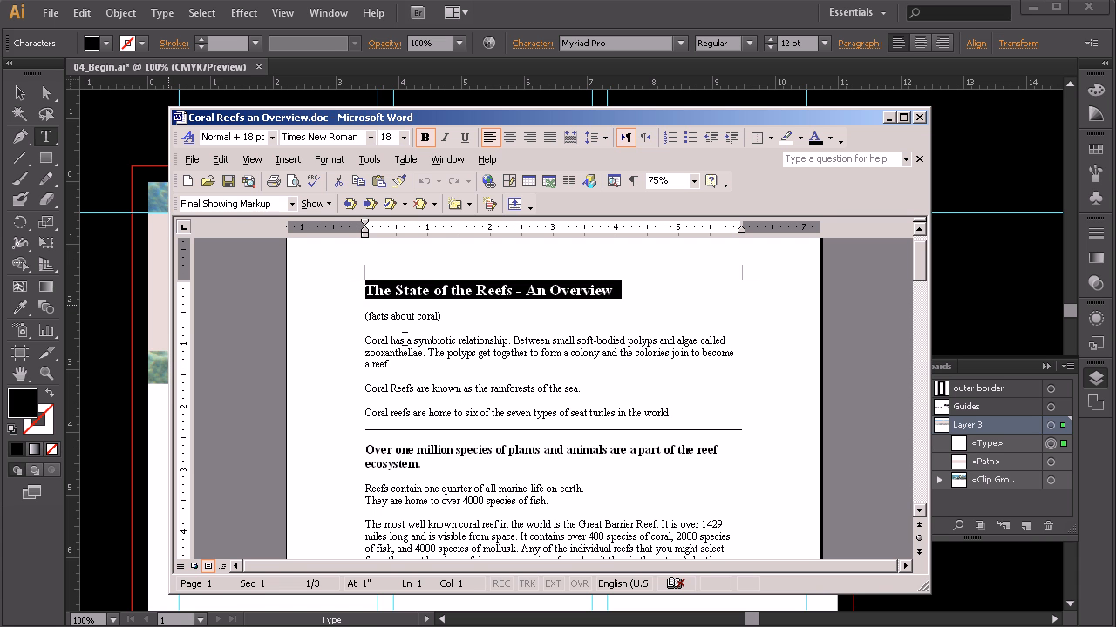
left_click_drag(444, 120, 1115, 140)
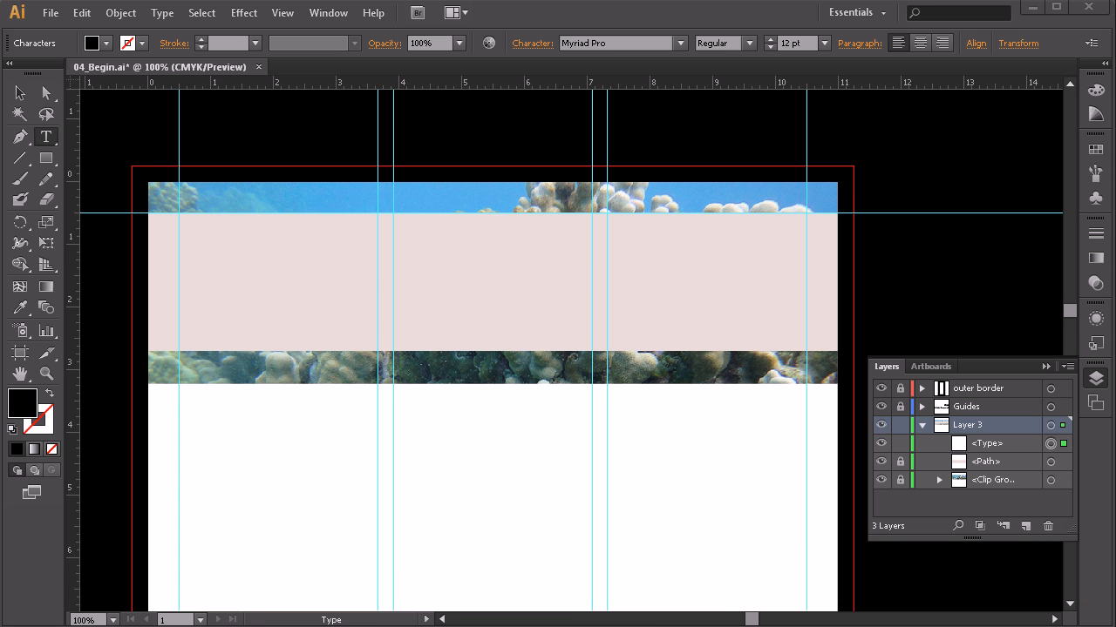
Step: Paste the copied title into the text object, delete the dash, and break it into three lines
left_click(252, 260)
key("ctrl+v")
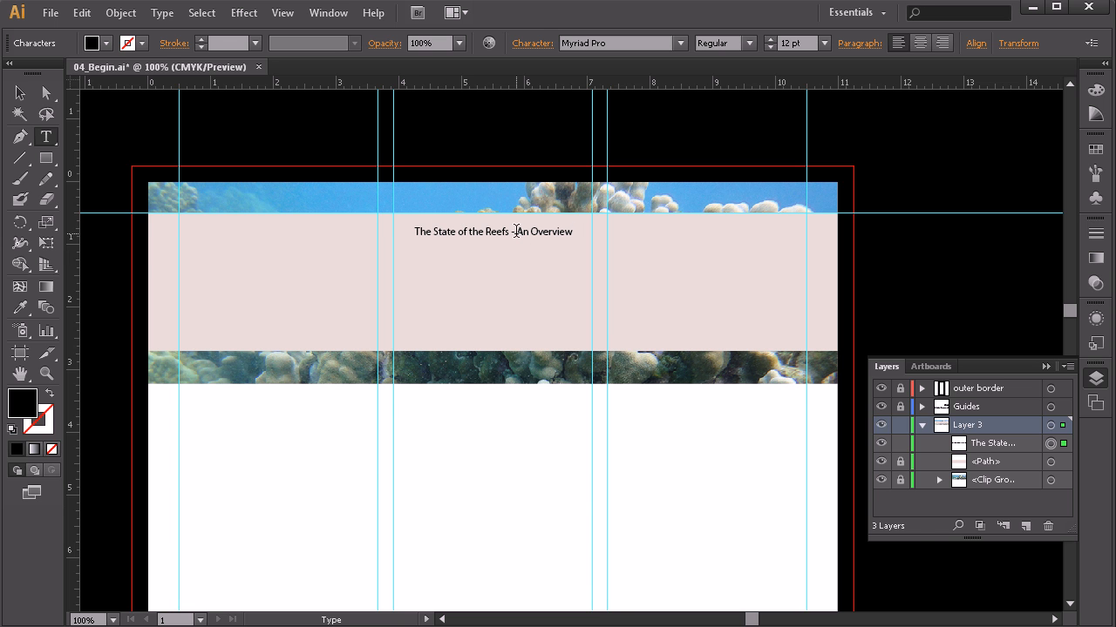
key("Return")
left_click_drag(508, 232, 517, 232)
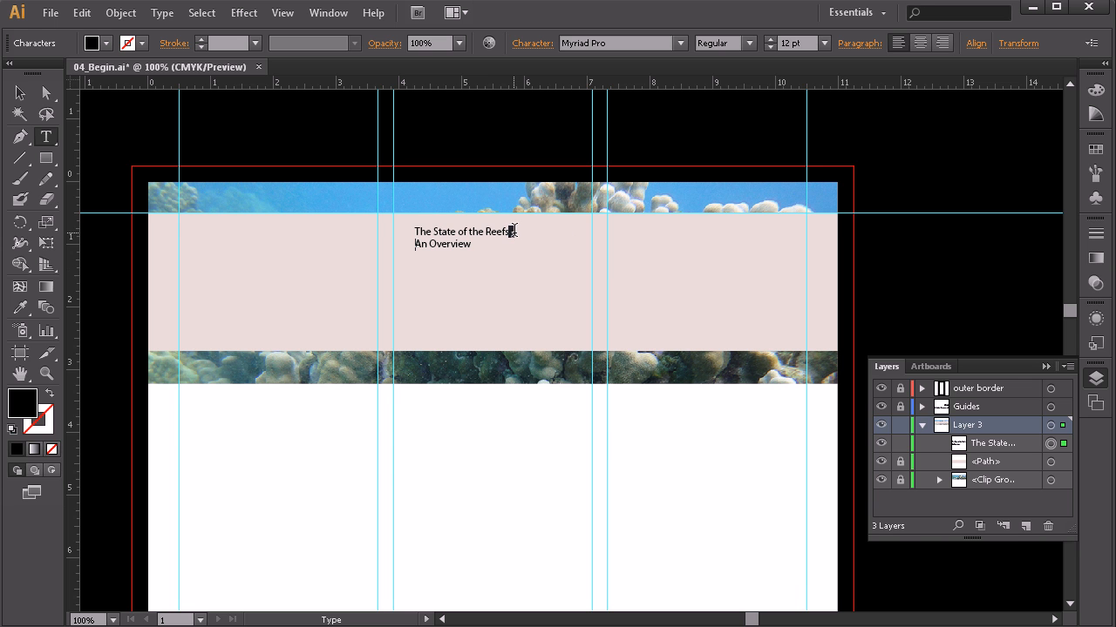
key("BackSpace")
key("Return")
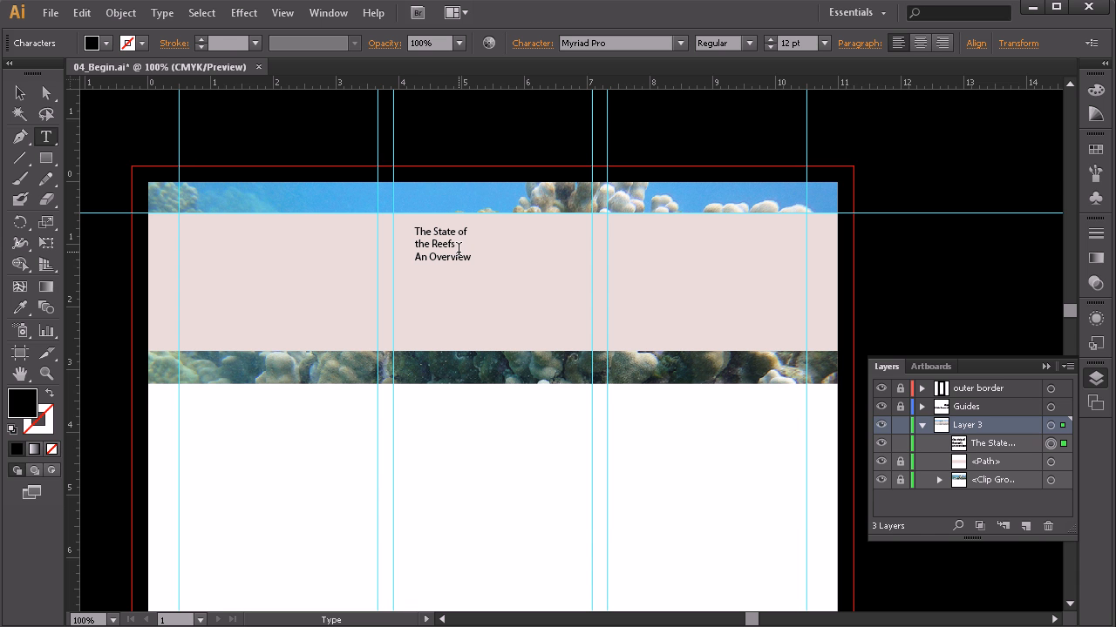
Step: Scale the title frame up so the text becomes 26.63 pt, then shift it slightly right
left_click(20, 96)
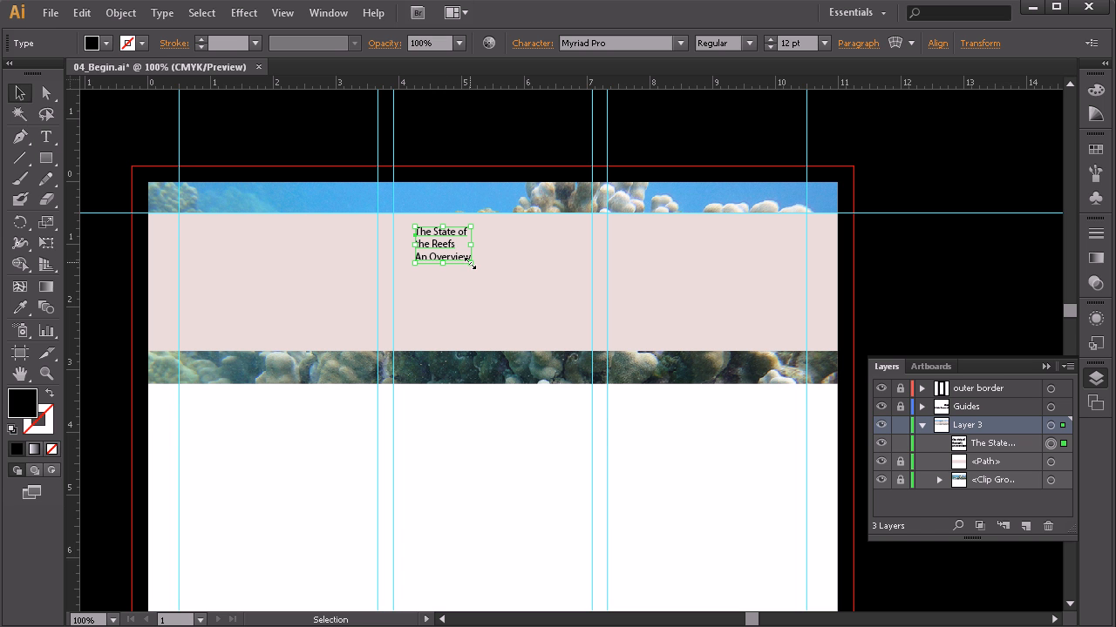
left_click_drag(478, 265, 546, 310)
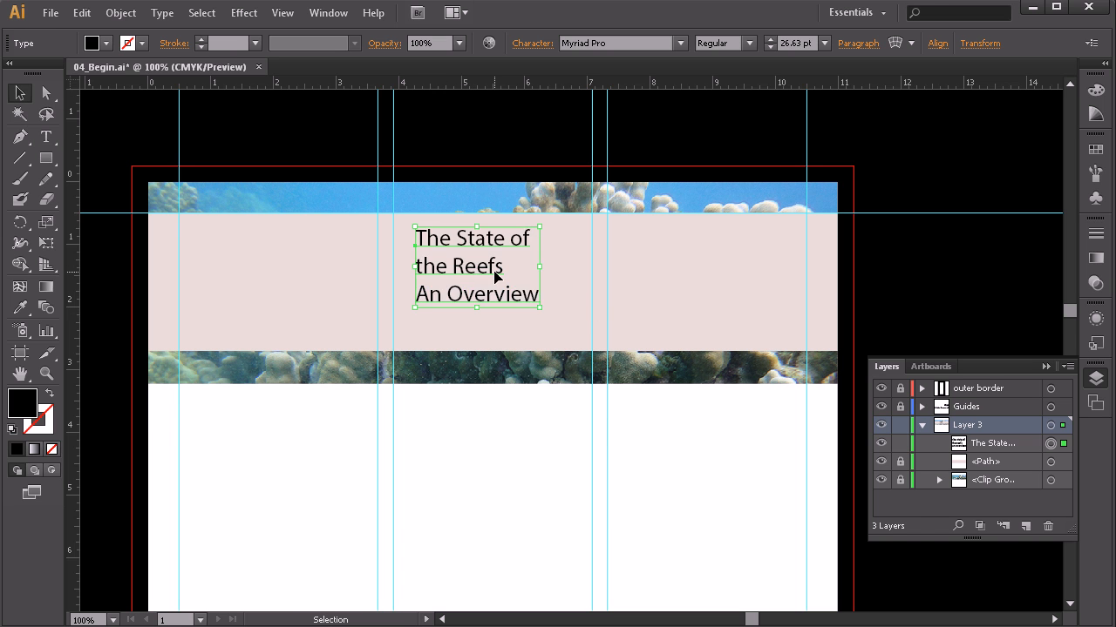
left_click_drag(480, 270, 487, 273)
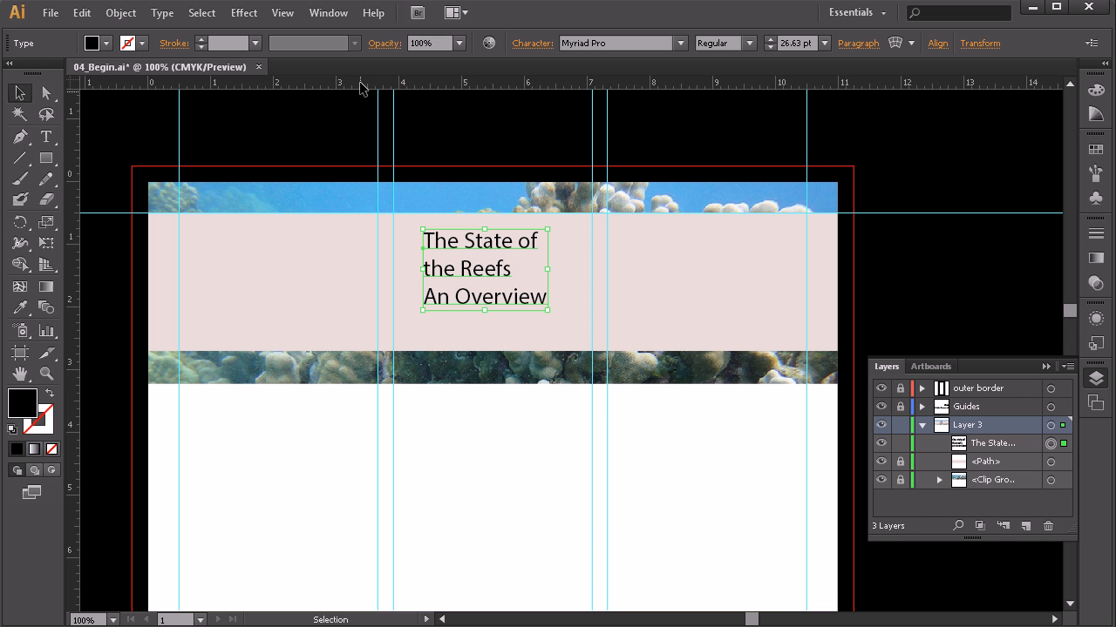
left_click(328, 14)
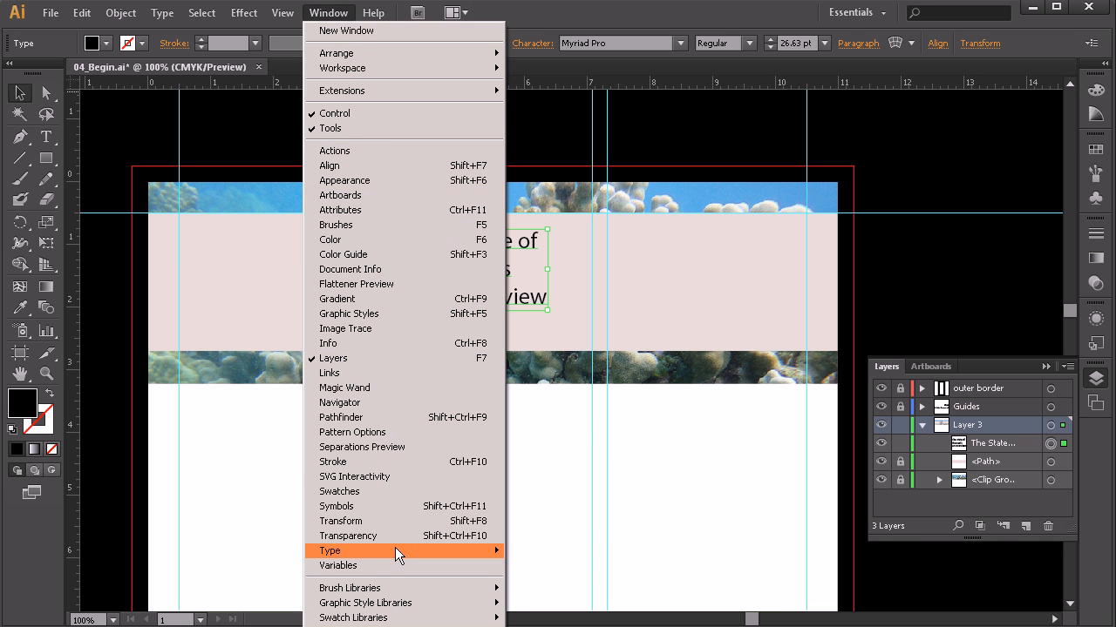
Step: Centre-align the title's three lines in the Paragraph panel and nudge the block right
mouse_move(395, 553)
left_click(245, 552)
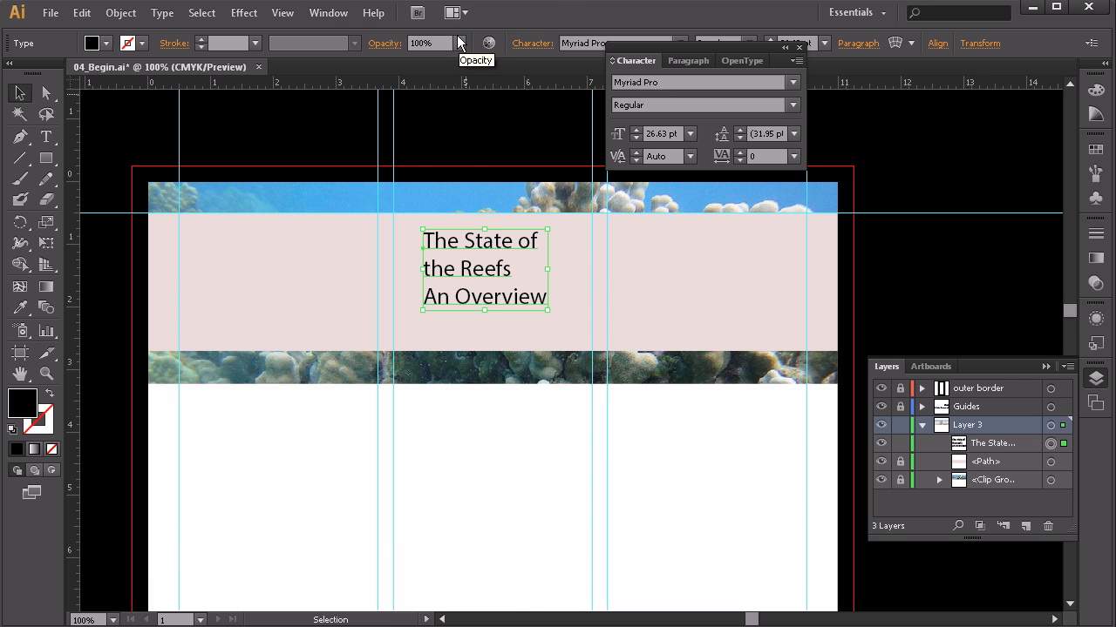
left_click_drag(690, 46, 1095, 443)
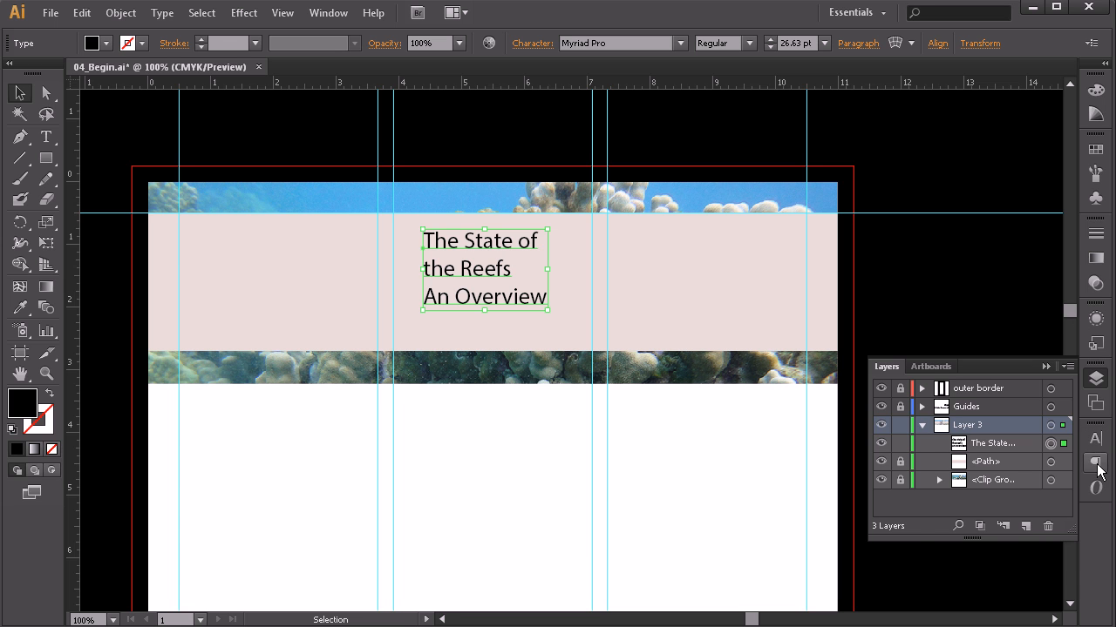
left_click(1096, 463)
left_click(921, 451)
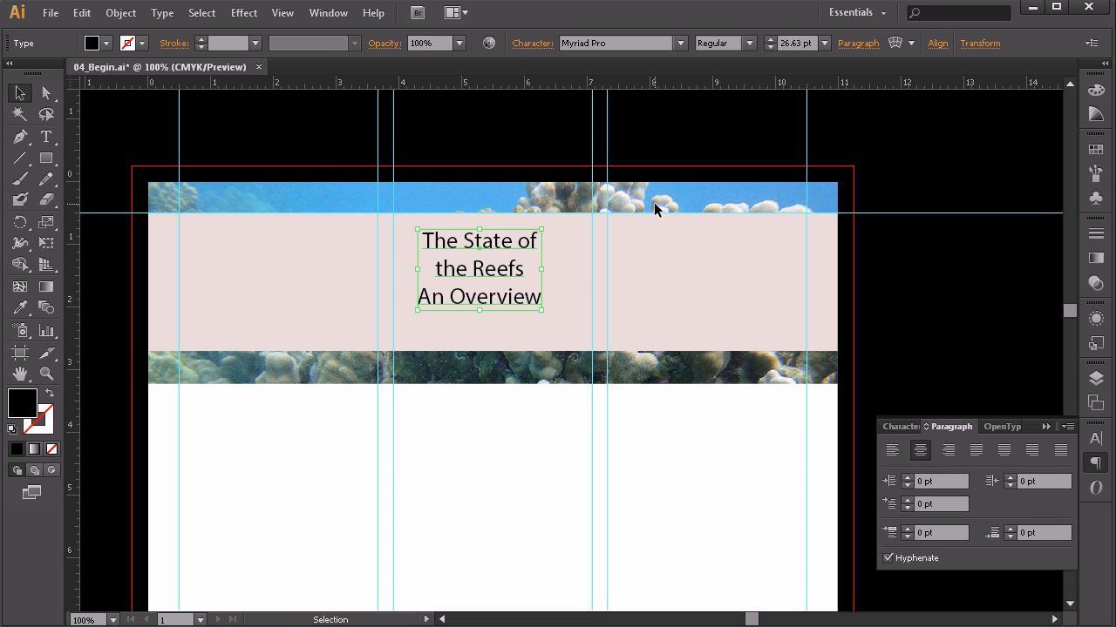
left_click_drag(485, 244, 497, 245)
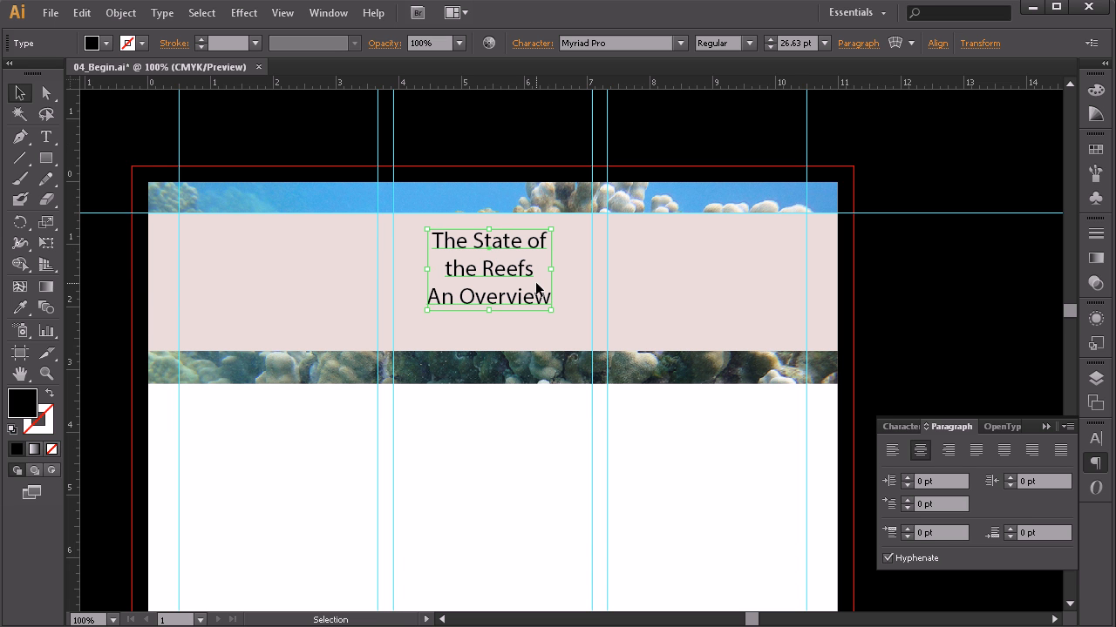
Step: Centre the title block horizontally relative to the artboard
left_click(938, 44)
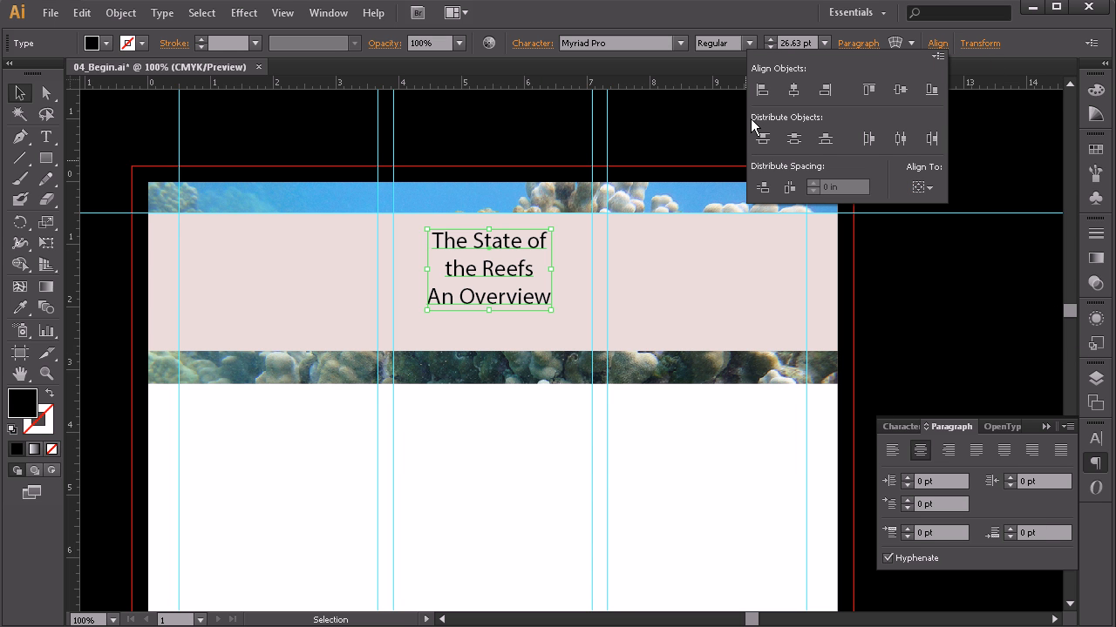
left_click(922, 187)
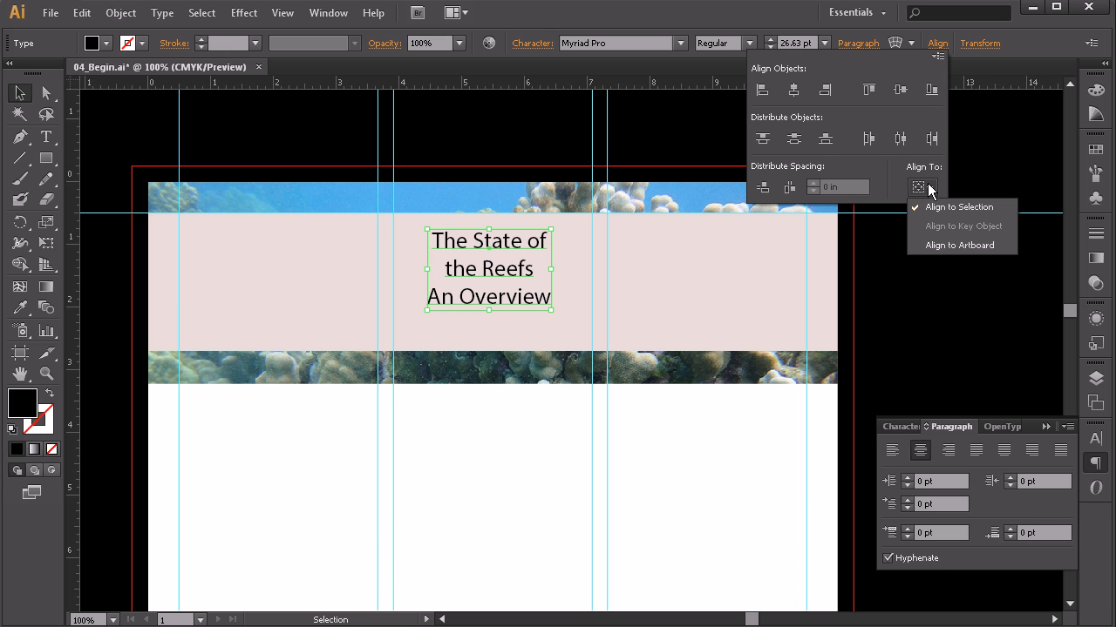
left_click(952, 245)
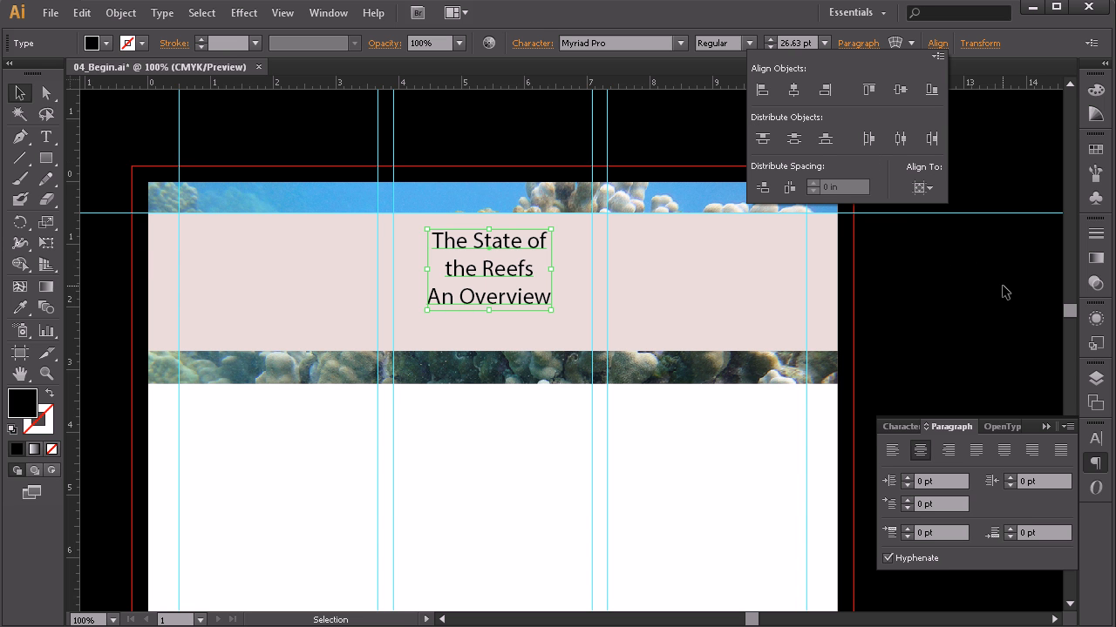
left_click(794, 88)
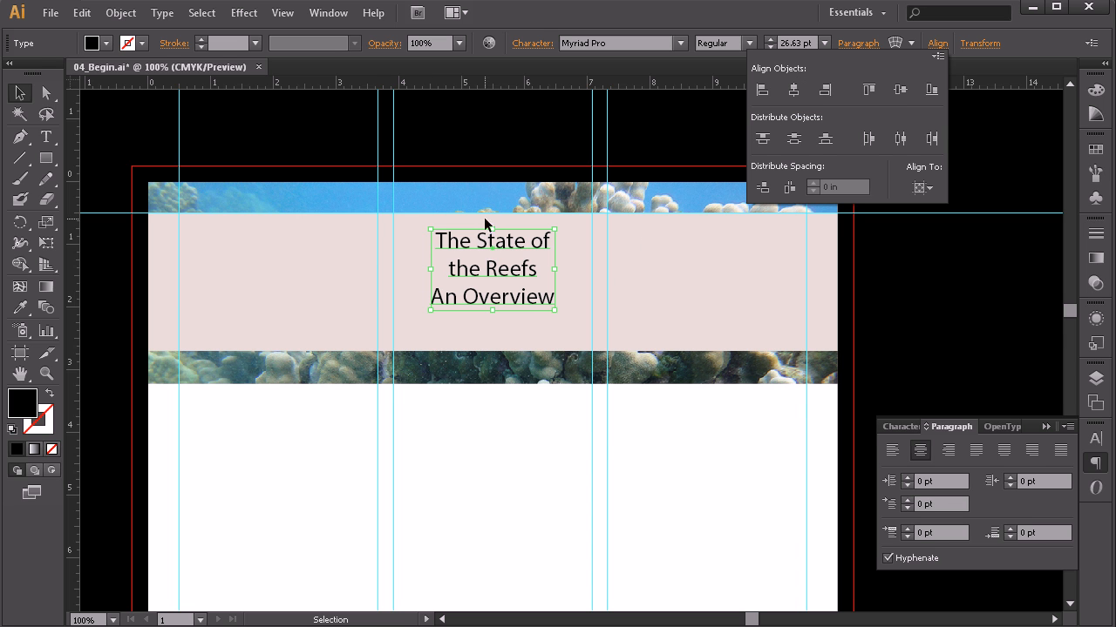
left_click(671, 414)
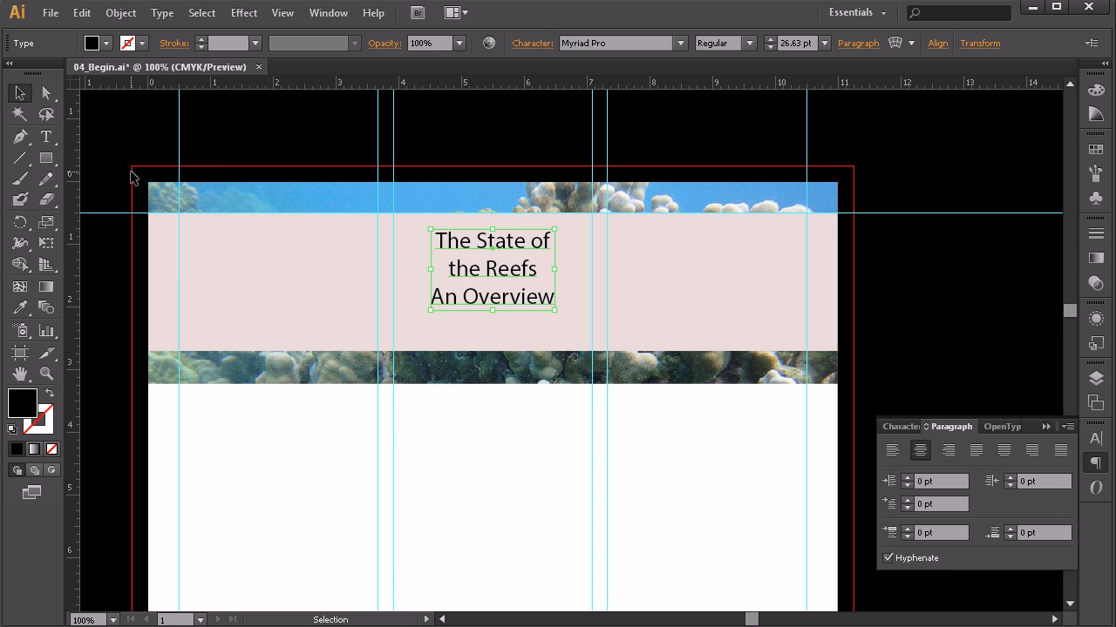
left_click(46, 138)
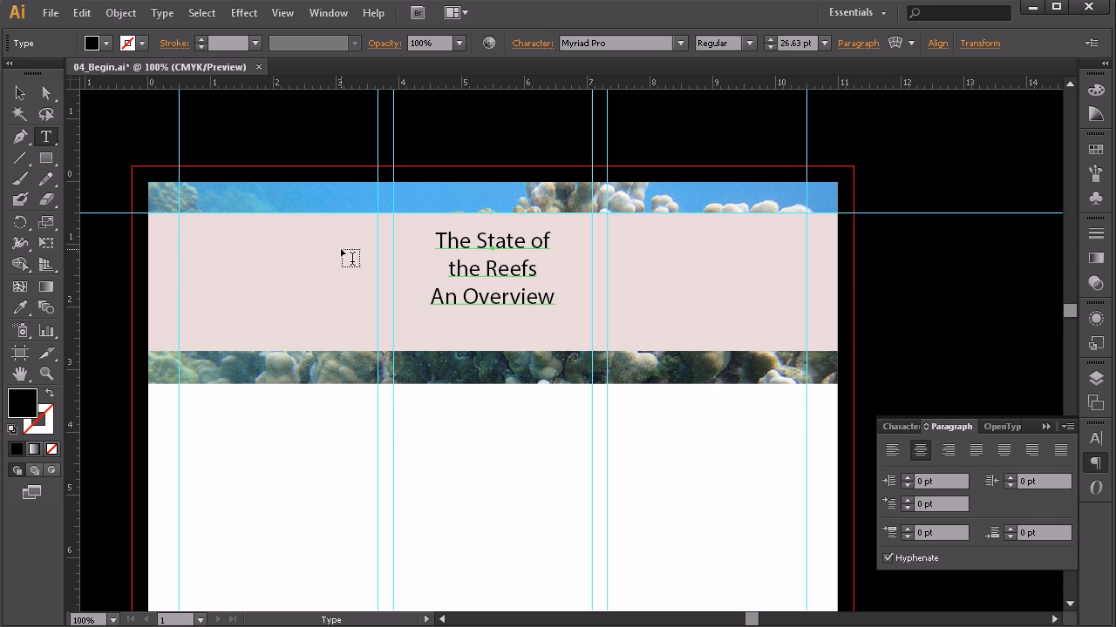
Step: Select the line 'The State of' and change its font to Adobe Garamond Pro
left_click(481, 242)
triple_click(481, 242)
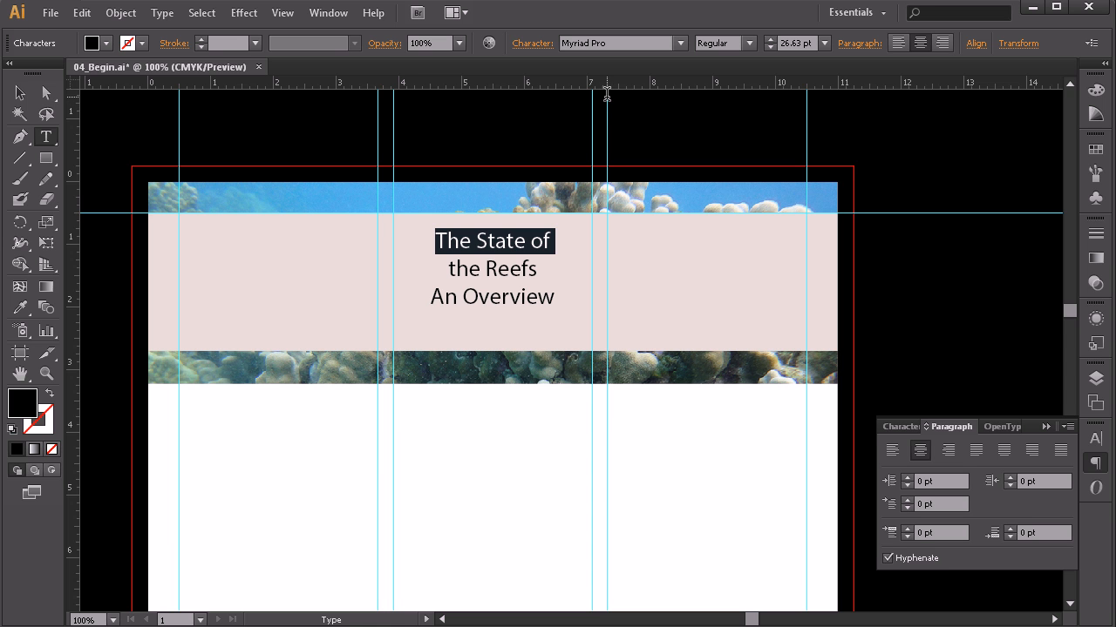
left_click(616, 42)
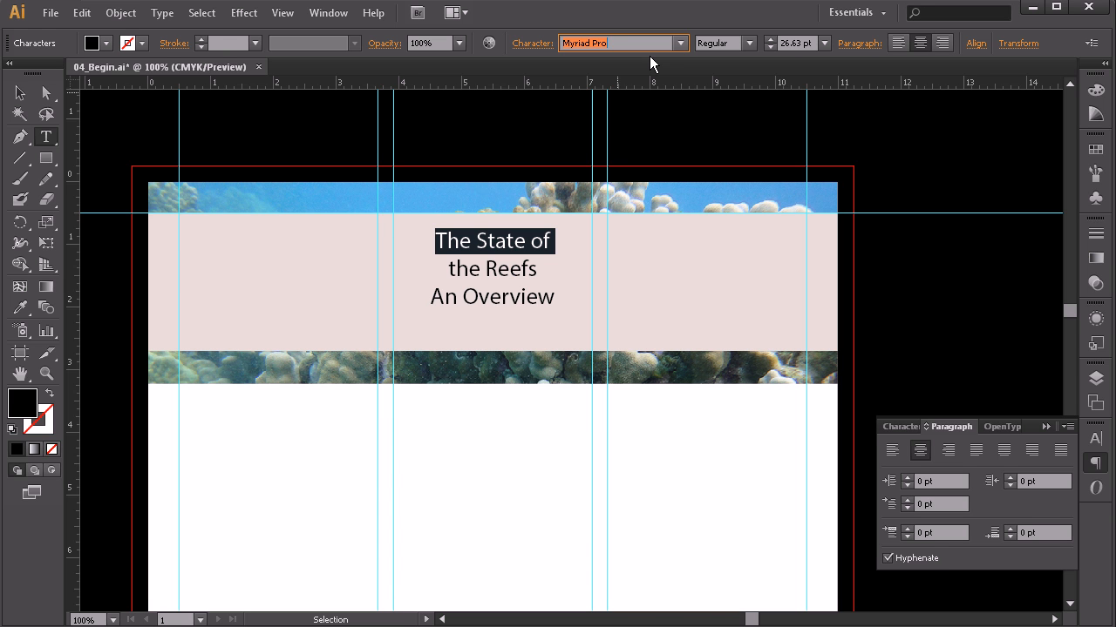
type("Adobe Garamon")
key("Return")
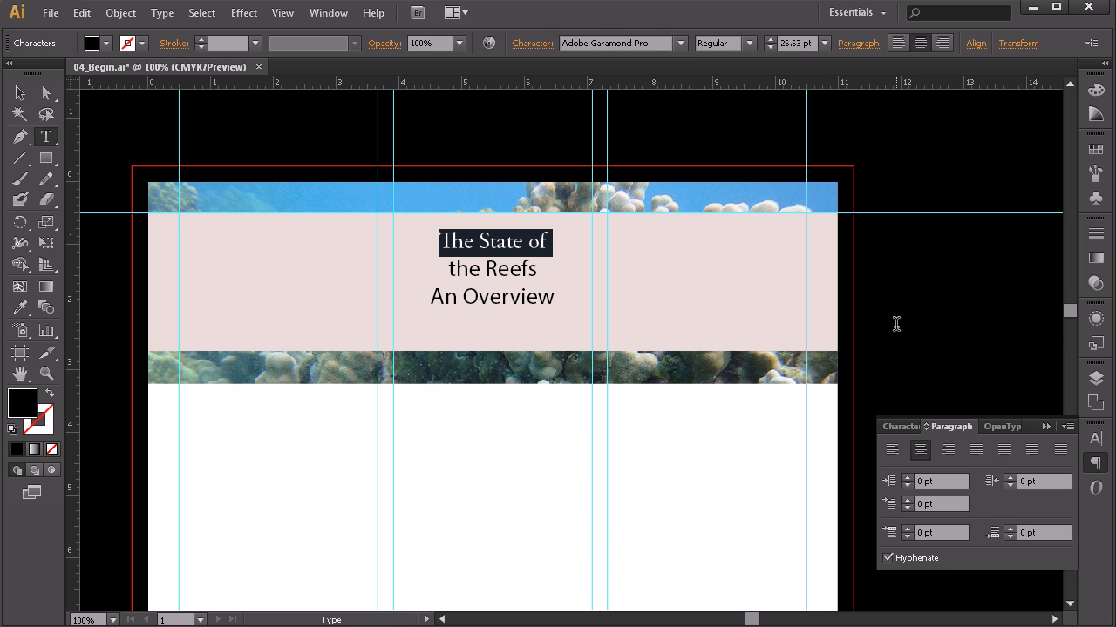
left_click(556, 249)
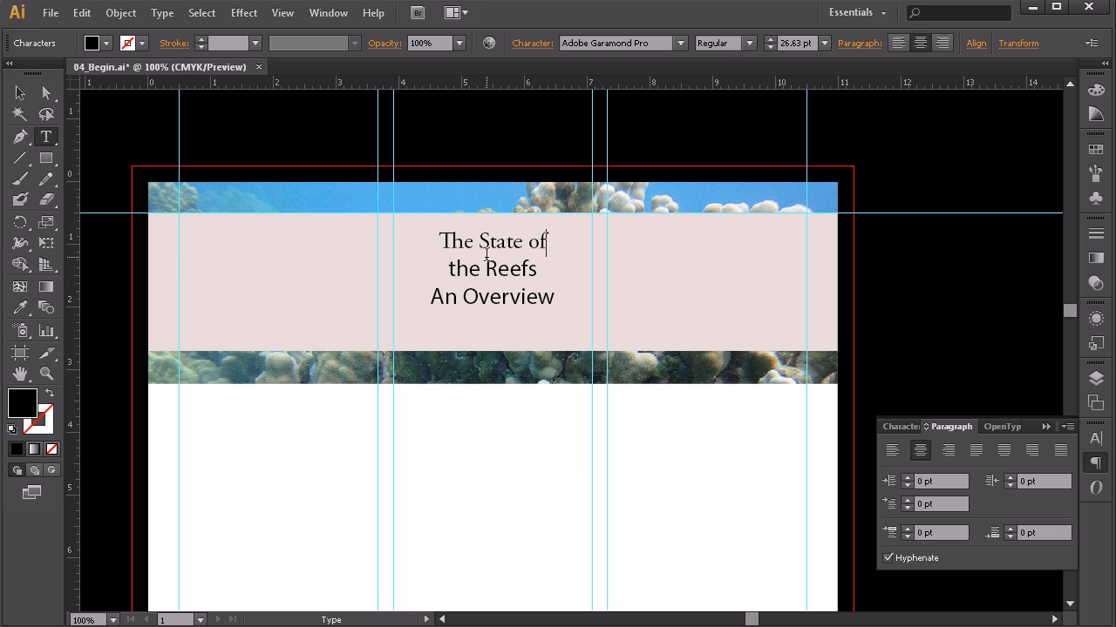
triple_click(508, 242)
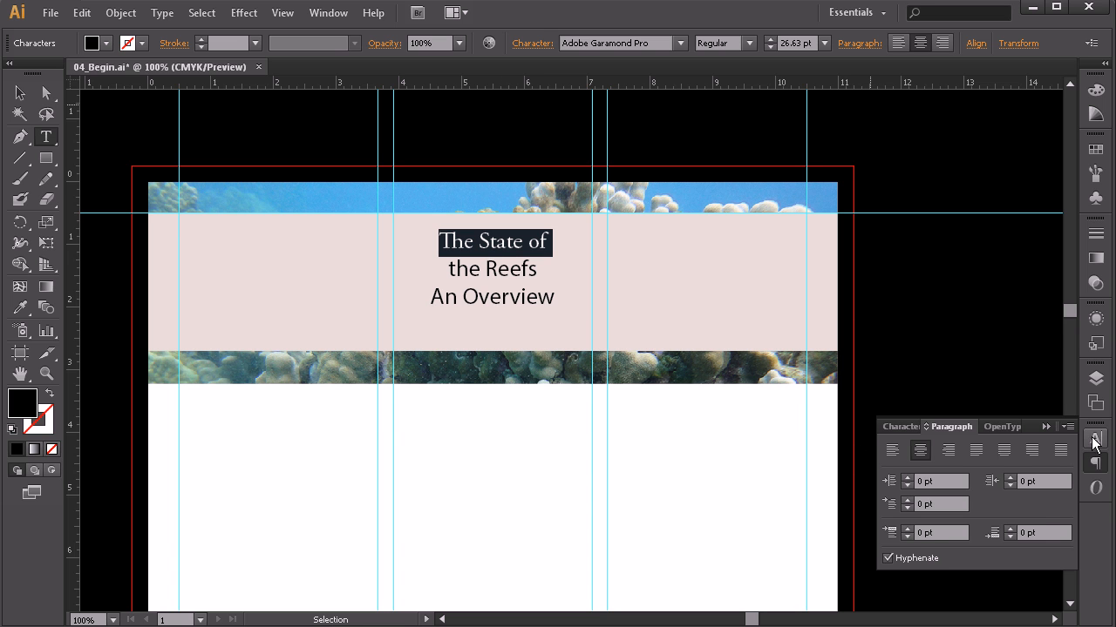
Step: Apply All Caps to the line 'The State of' from the Character panel menu
left_click(1095, 440)
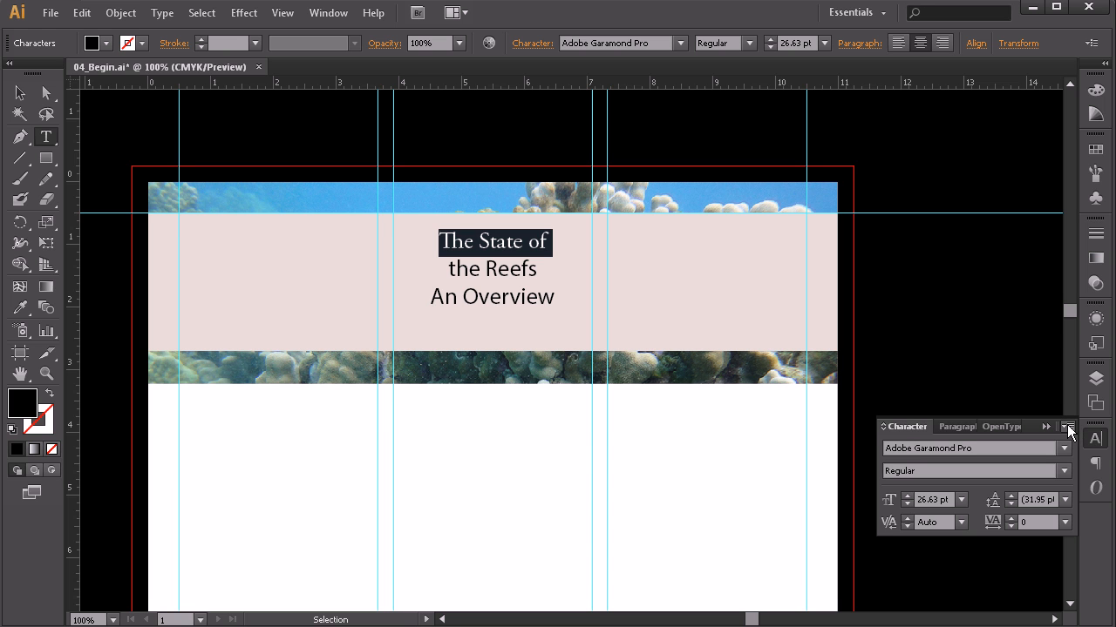
left_click(1066, 427)
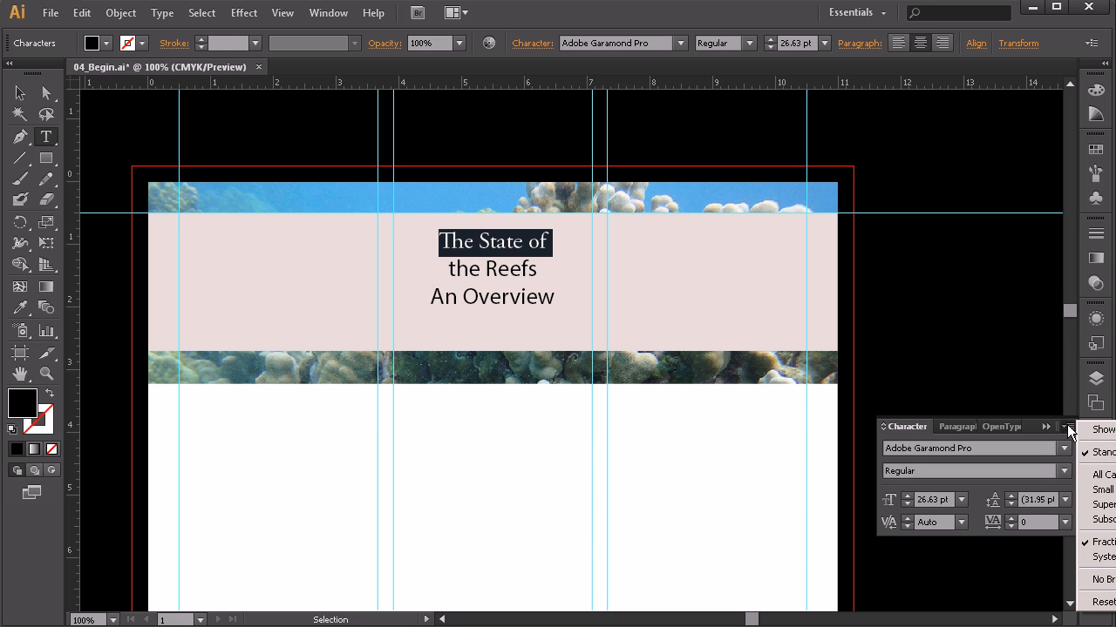
left_click(1091, 476)
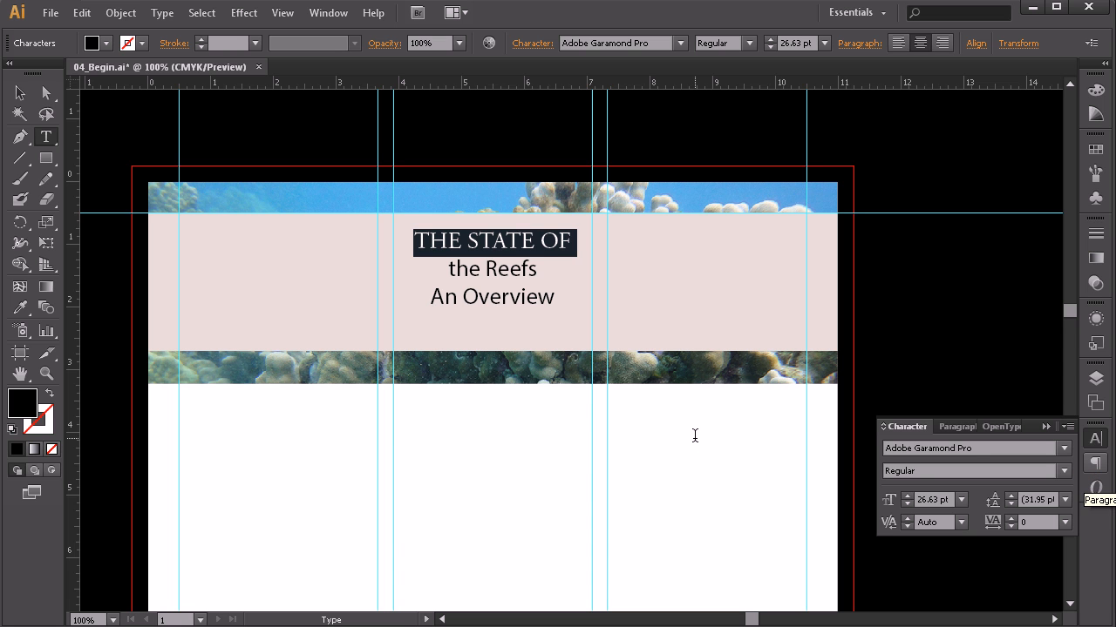
Step: Apply All Caps to the lines 'the Reefs' and 'An Overview'
left_click(481, 268)
double_click(510, 268)
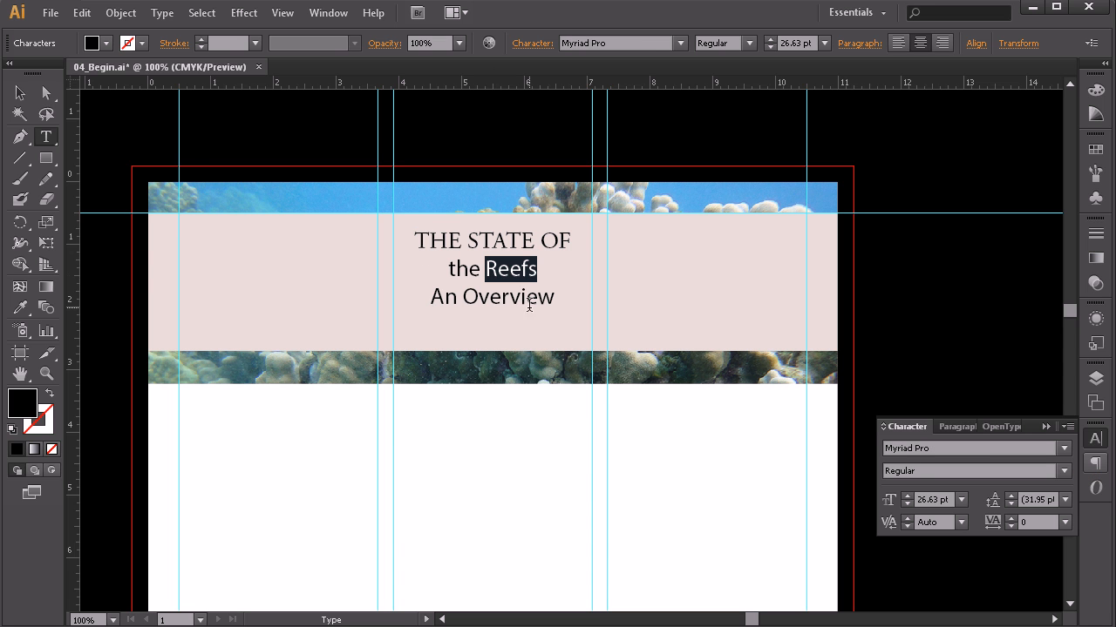
left_click_drag(560, 299, 445, 266)
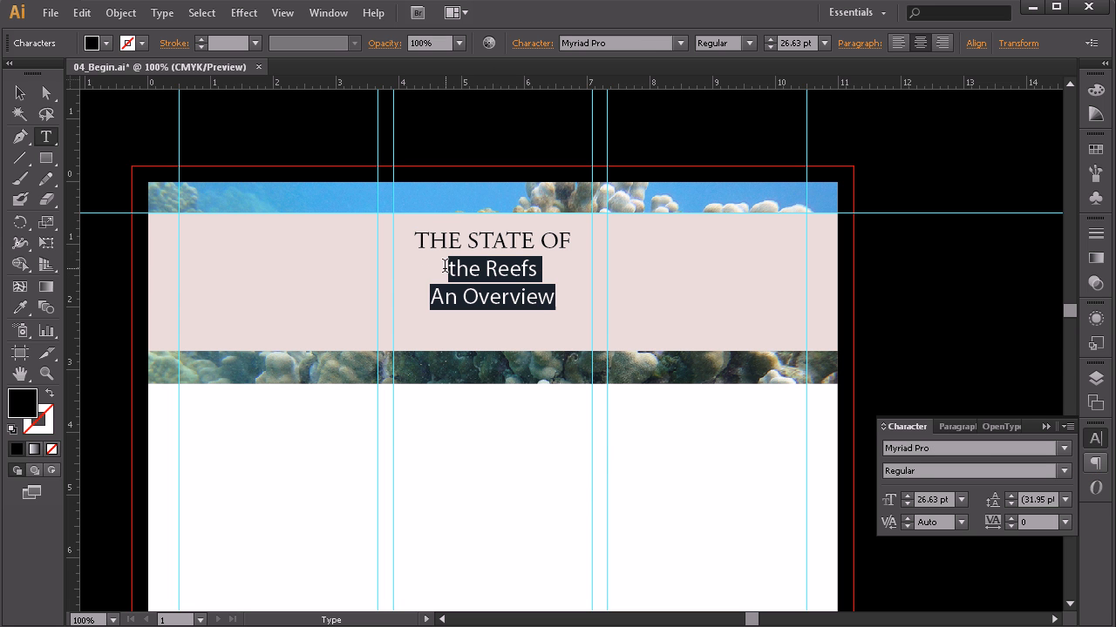
left_click(1069, 426)
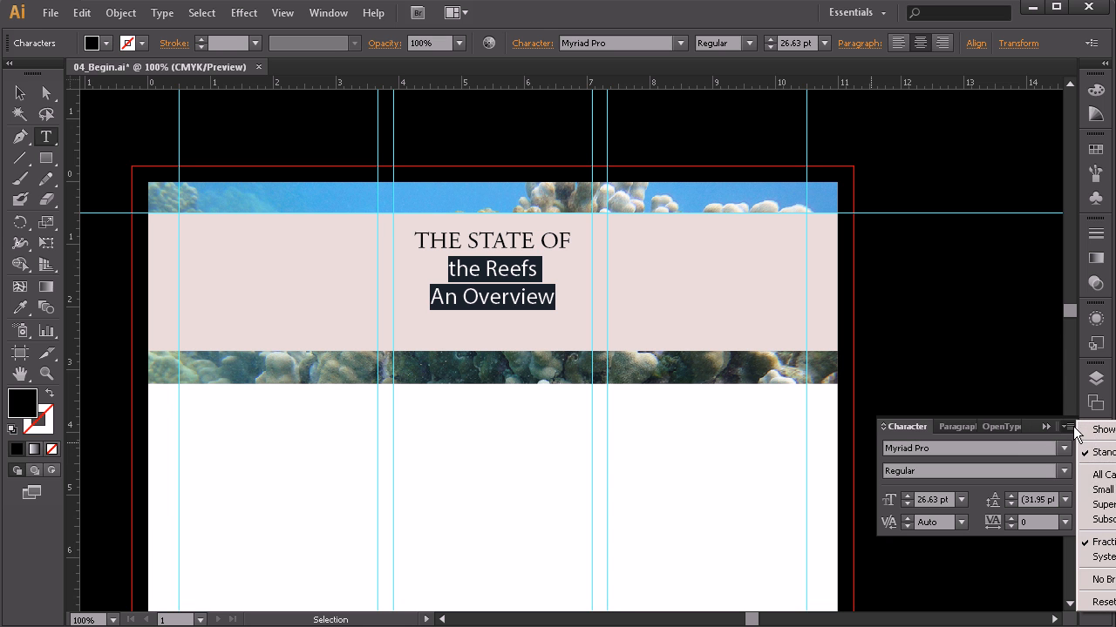
left_click(1100, 475)
Step: Change the THE REEFS line's font to PF Din Text Comp Pro
left_click(509, 269)
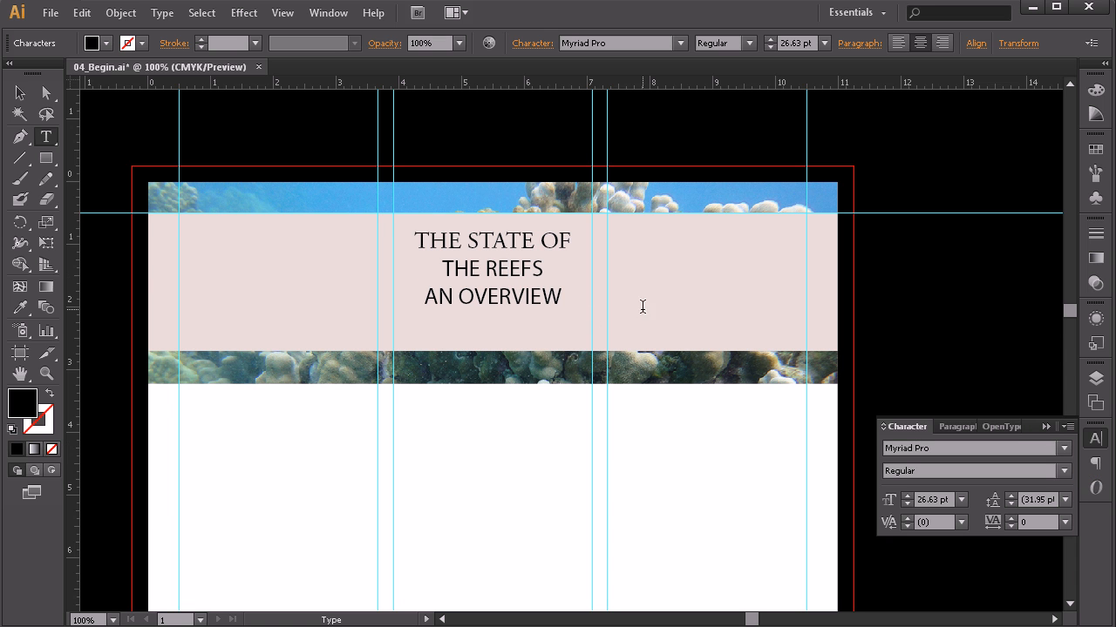
triple_click(525, 268)
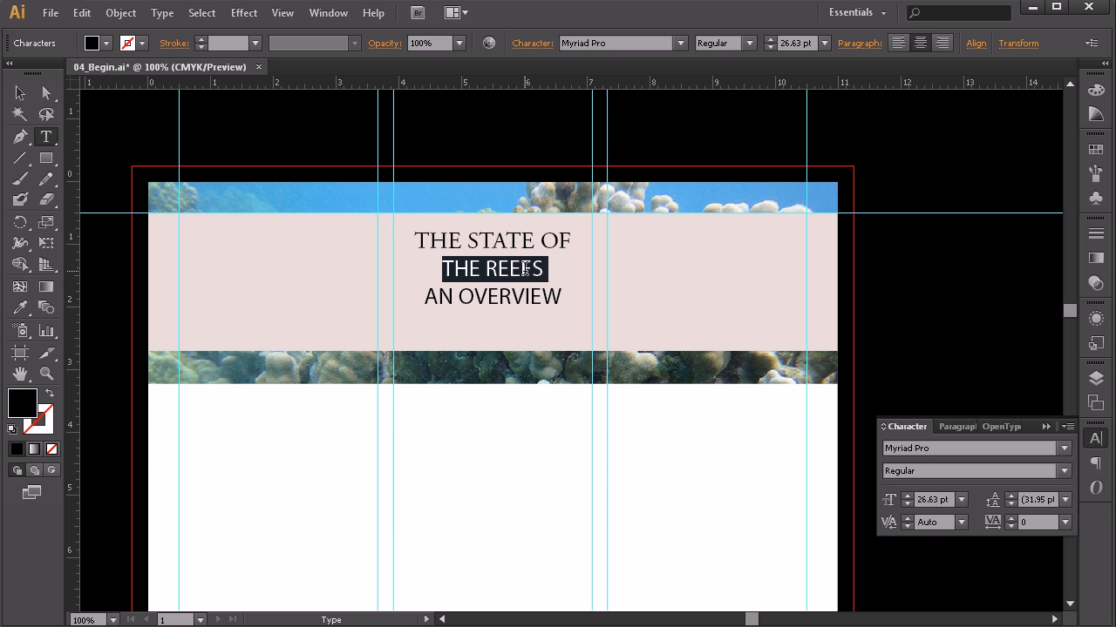
left_click(619, 43)
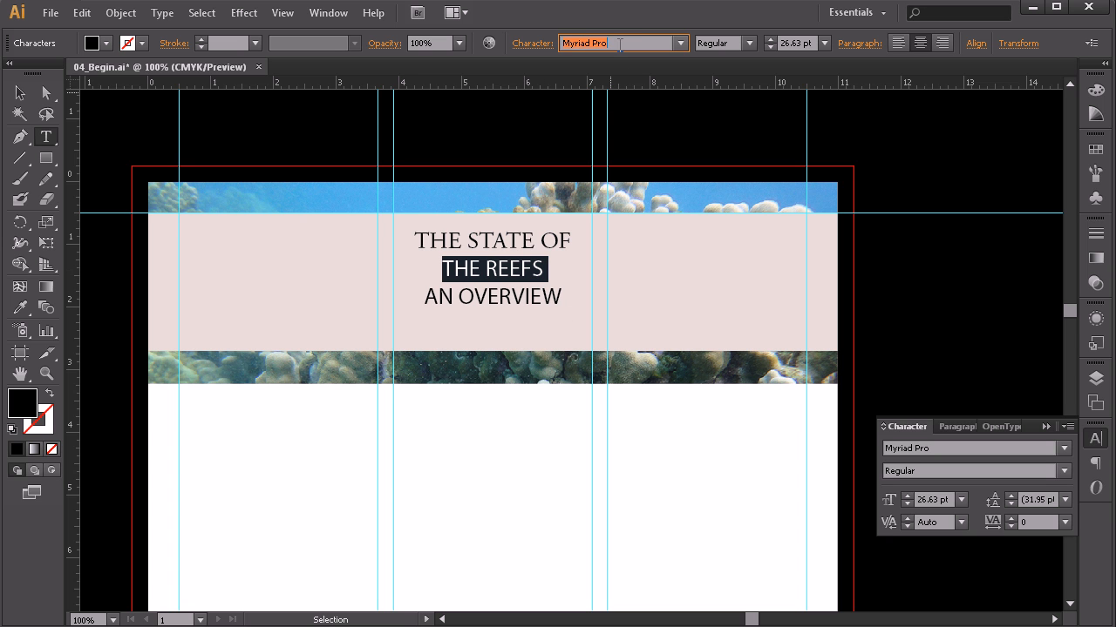
type("PF Din Text Comp Pro")
key("Return")
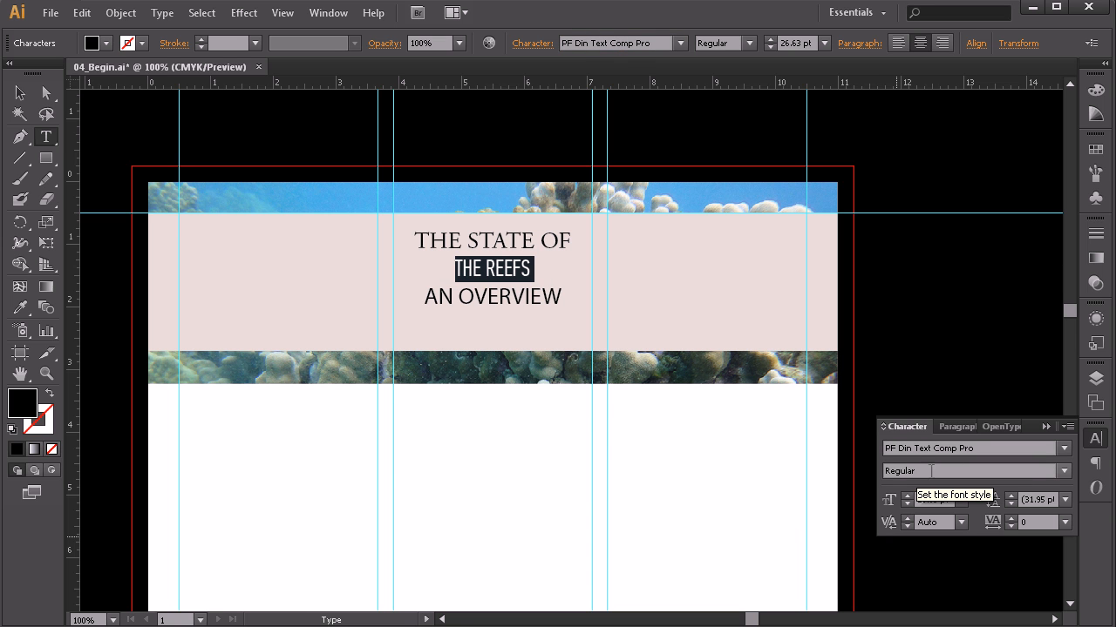
Step: Set THE REEFS to the Extra Black weight
left_click(1061, 471)
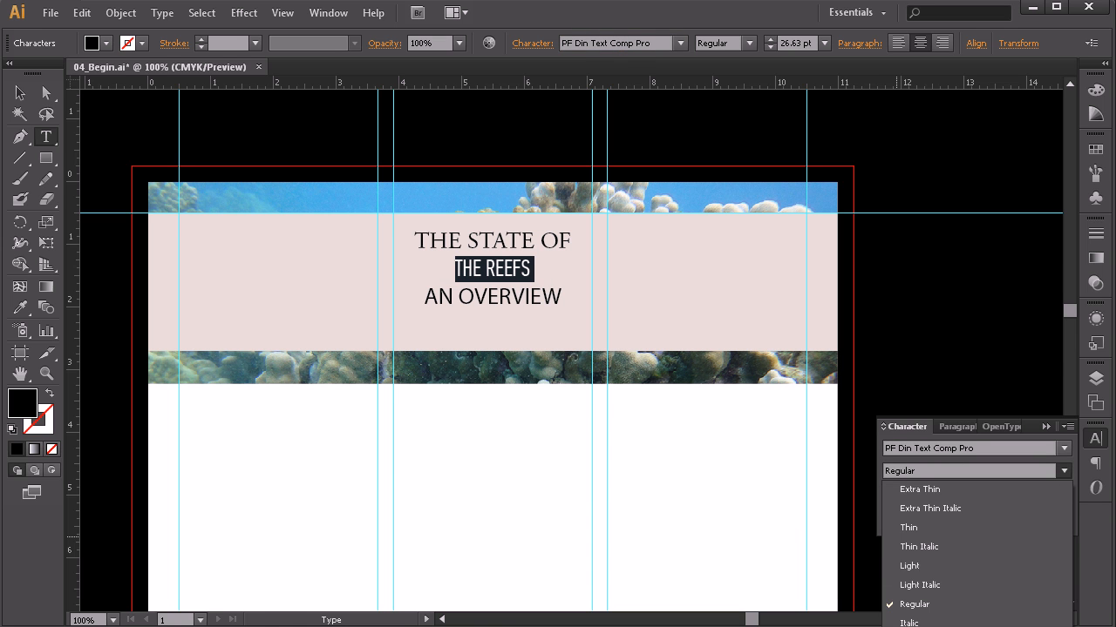
left_click(910, 626)
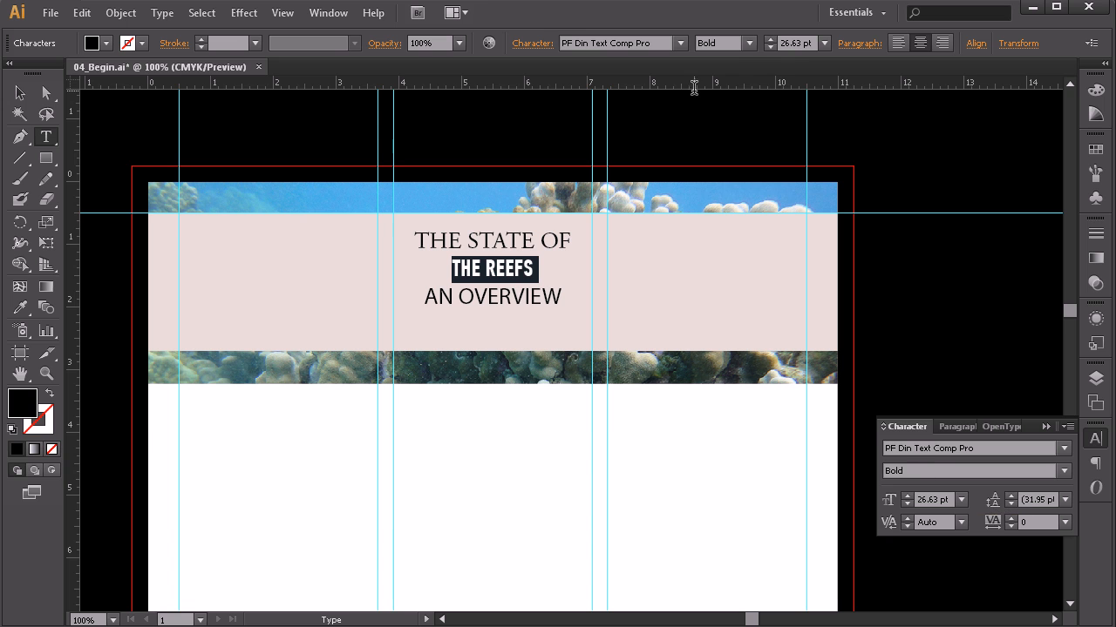
left_click(749, 41)
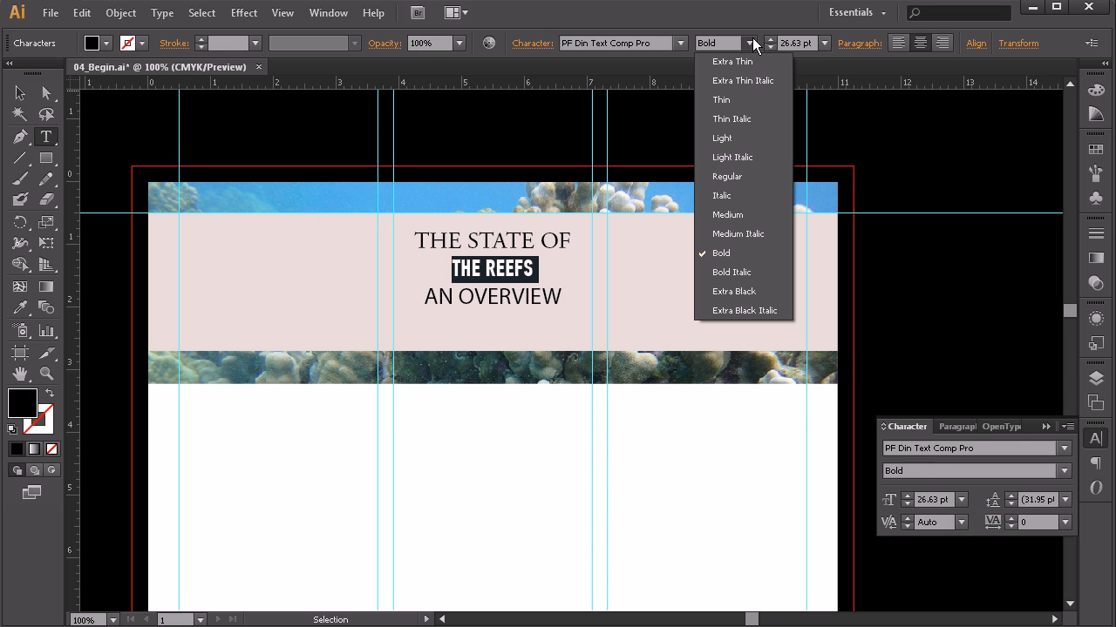
left_click(727, 254)
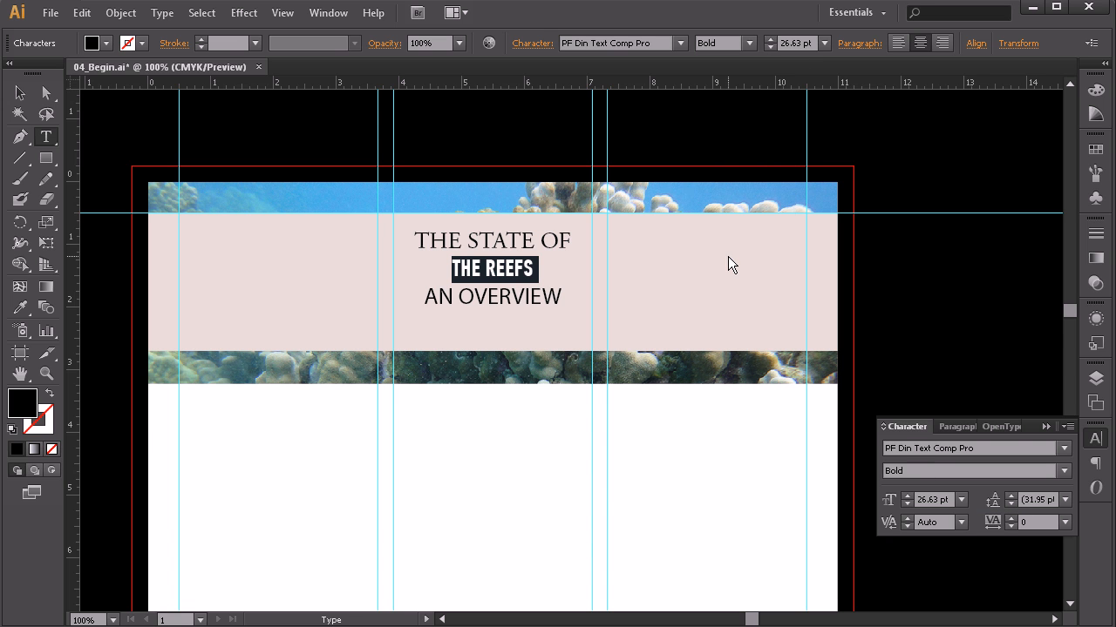
left_click(747, 42)
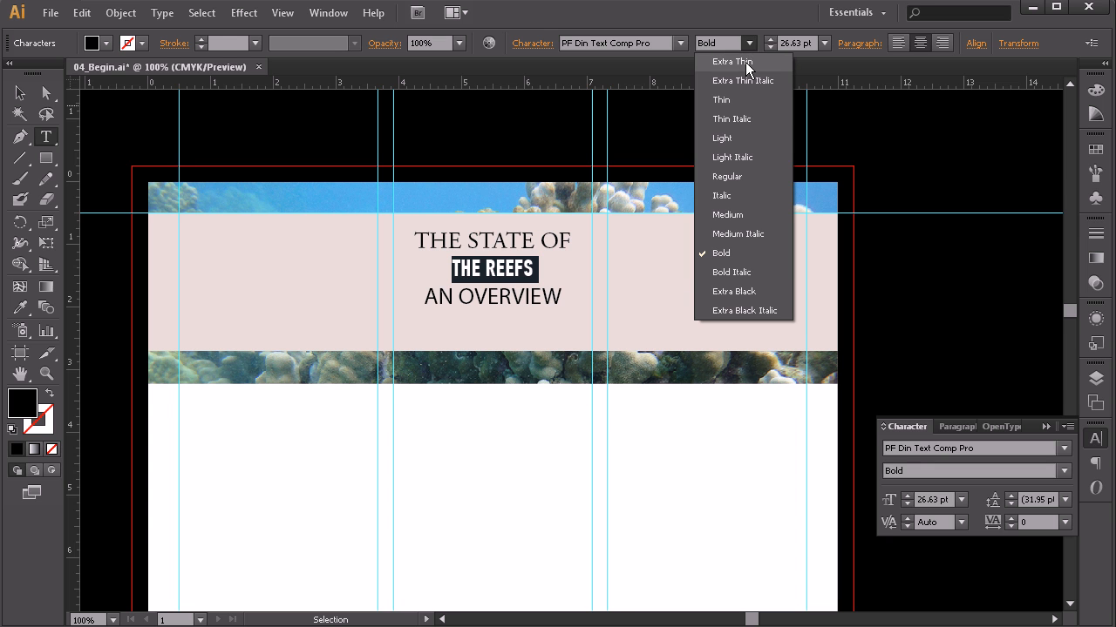
left_click(736, 291)
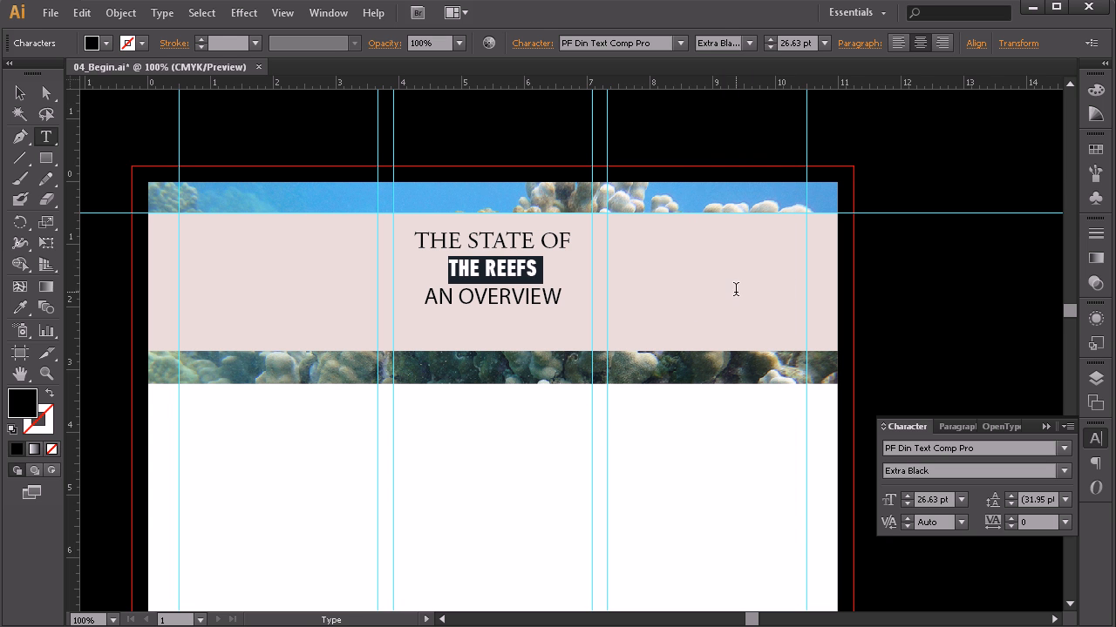
left_click(521, 294)
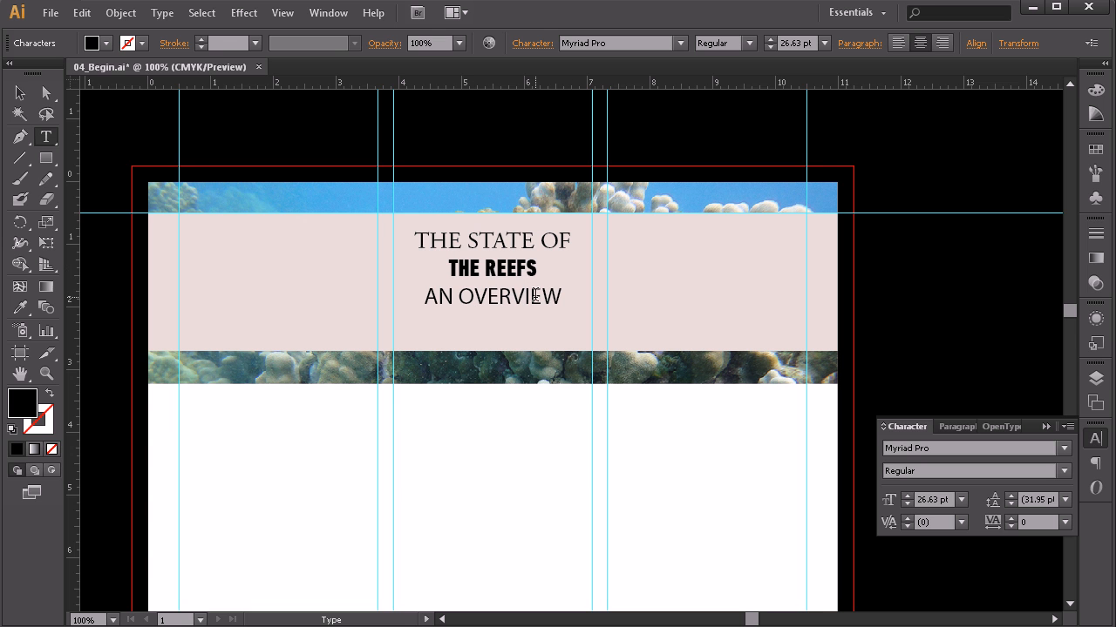
Step: Switch the AN OVERVIEW line's font to Adobe Garamond Pro, matching the first line
triple_click(494, 296)
left_click(656, 43)
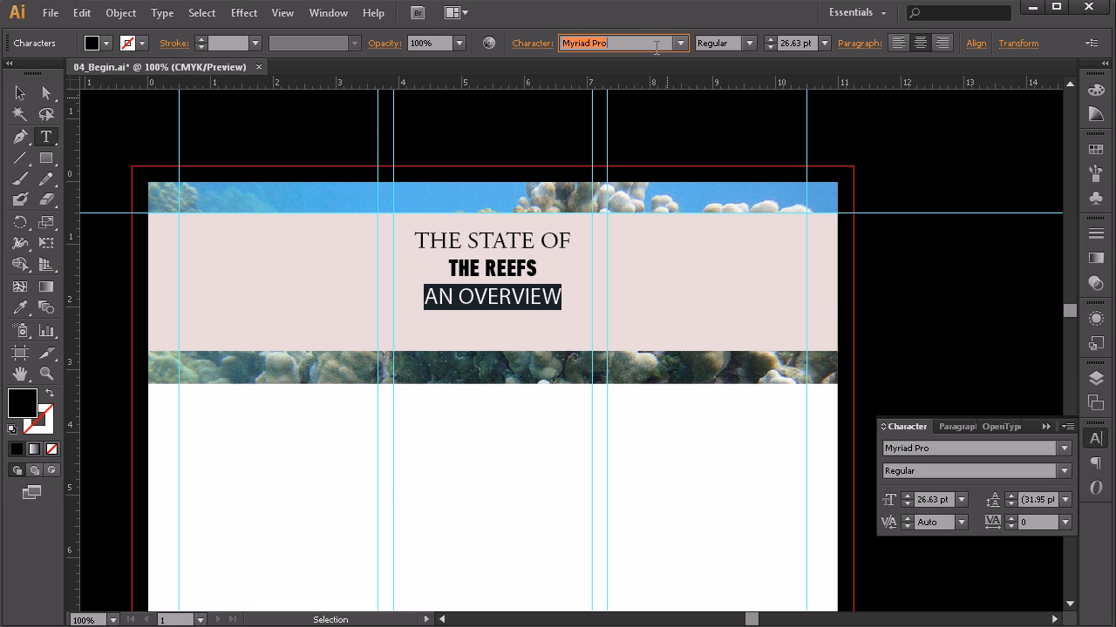
type("Adobe Ga")
key("Return")
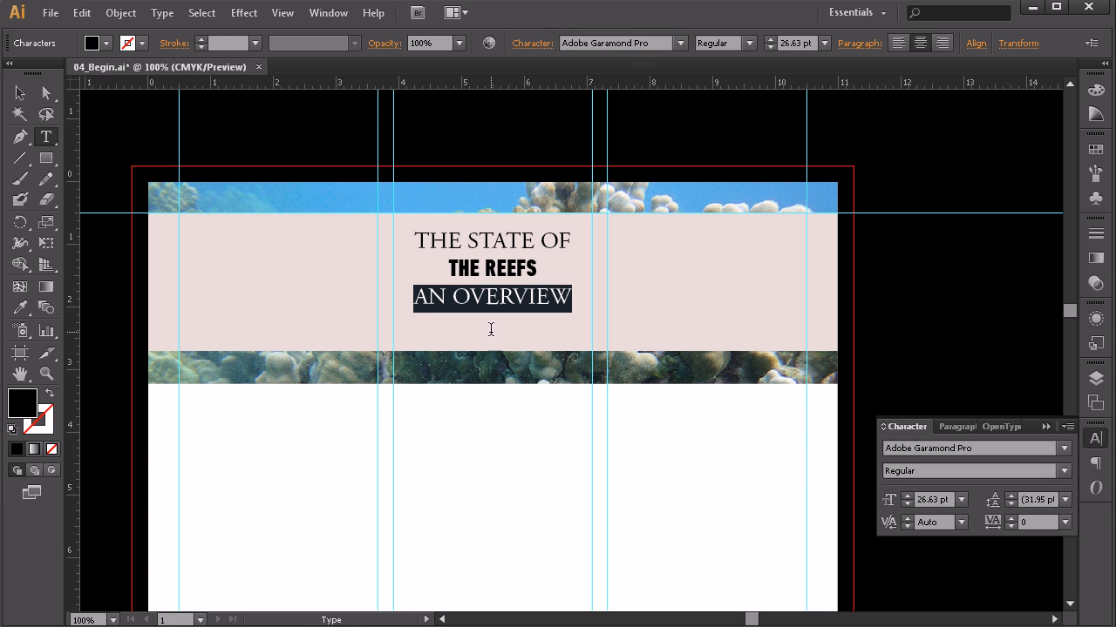
left_click(500, 297)
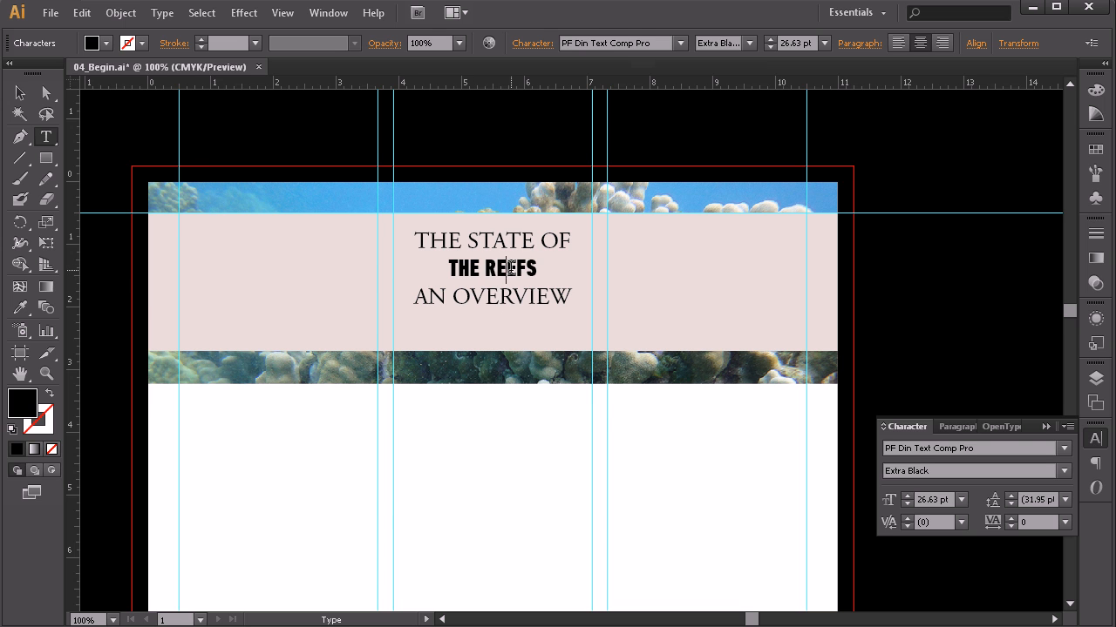
Step: Increase THE REEFS line from 26.63 pt to 80 pt
triple_click(512, 268)
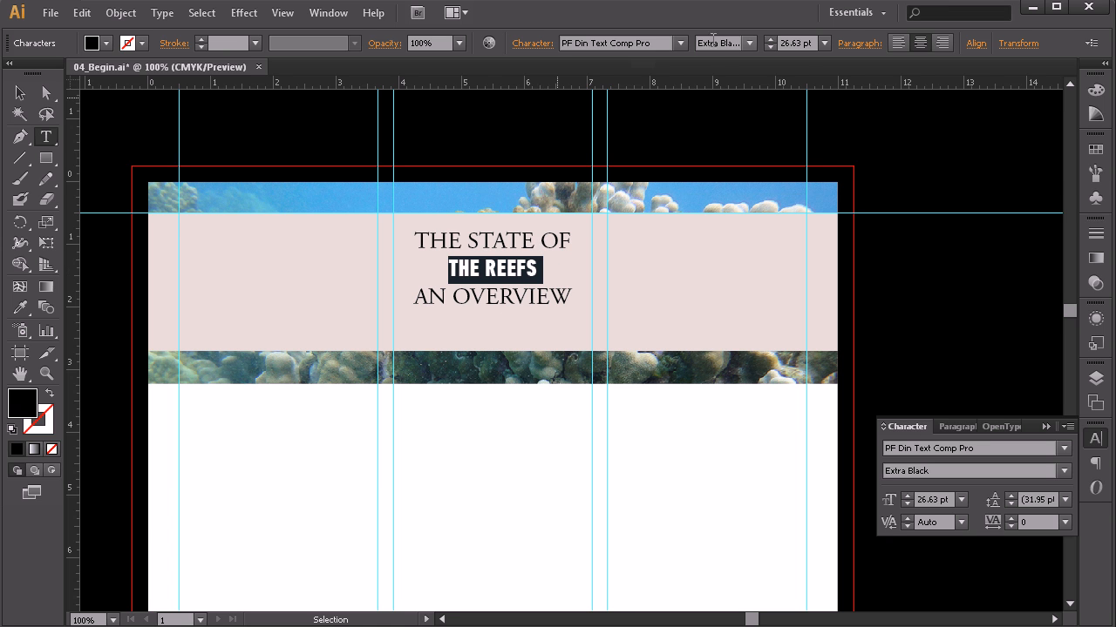
left_click(770, 39)
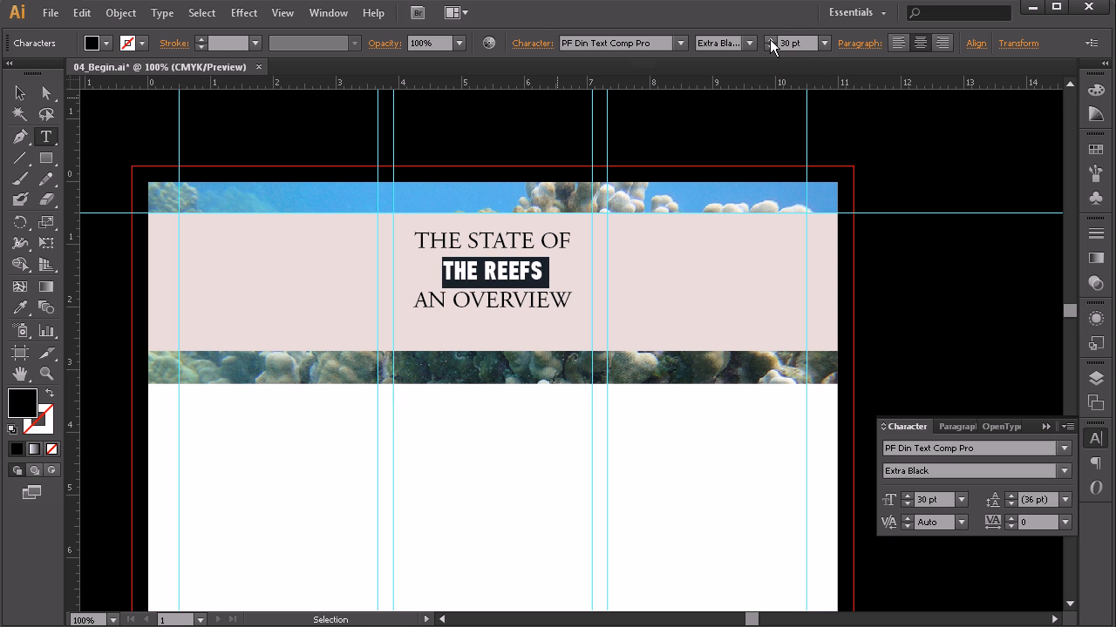
left_click(770, 39)
left_click(770, 39)
left_click(770, 39)
left_click(769, 39)
left_click(769, 39)
left_click(770, 39)
left_click(769, 39)
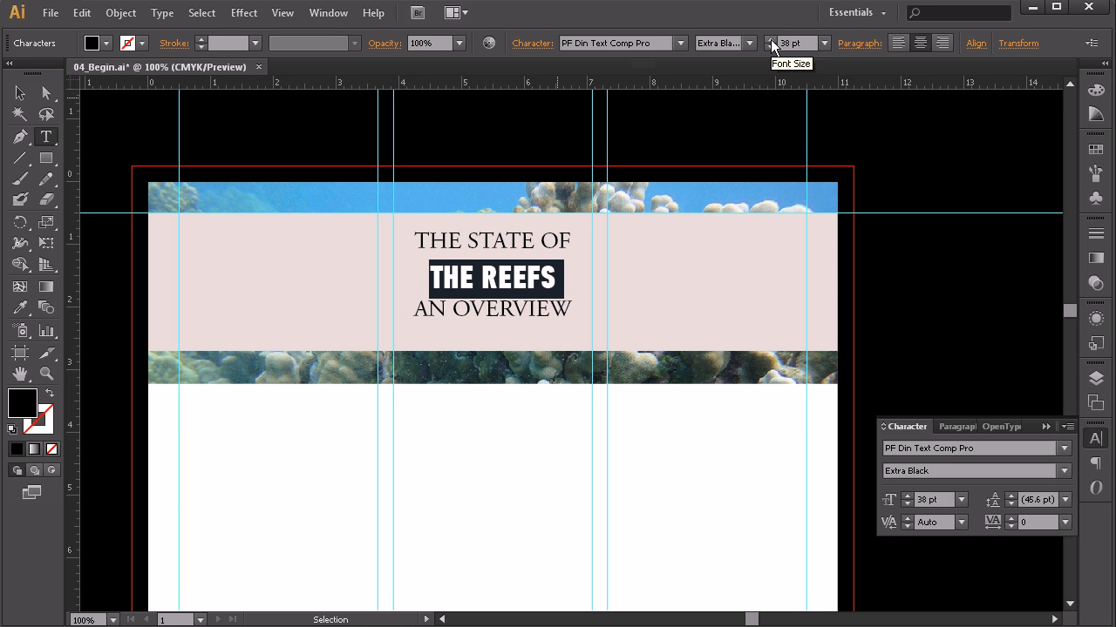
left_click(771, 40)
left_click(771, 39)
left_click(770, 39)
left_click(770, 40)
left_click(770, 39)
left_click(771, 39)
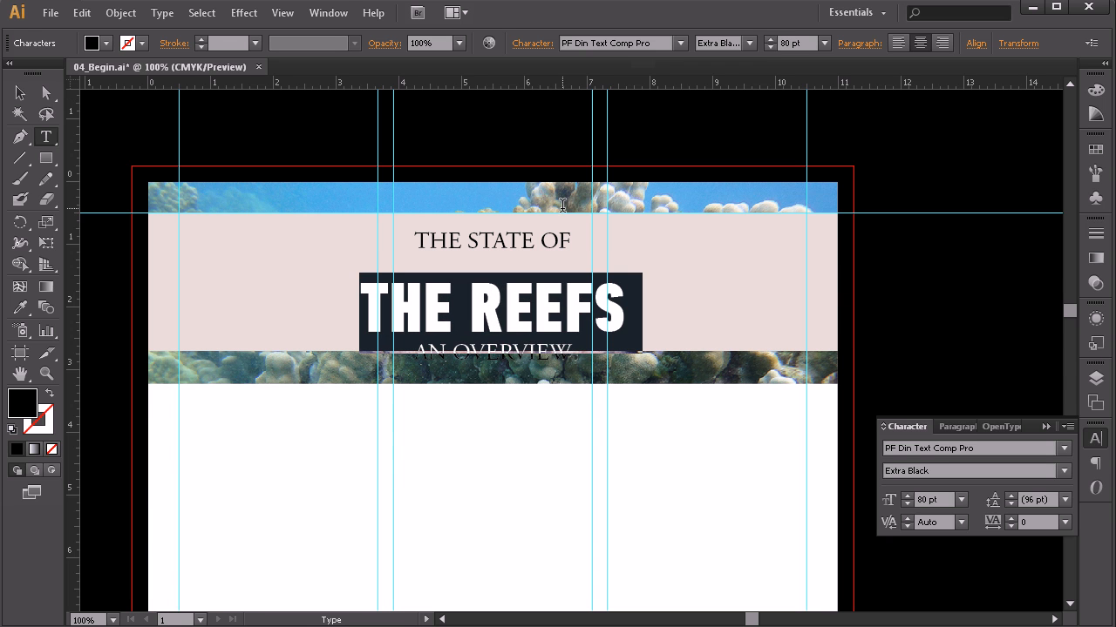
left_click(20, 92)
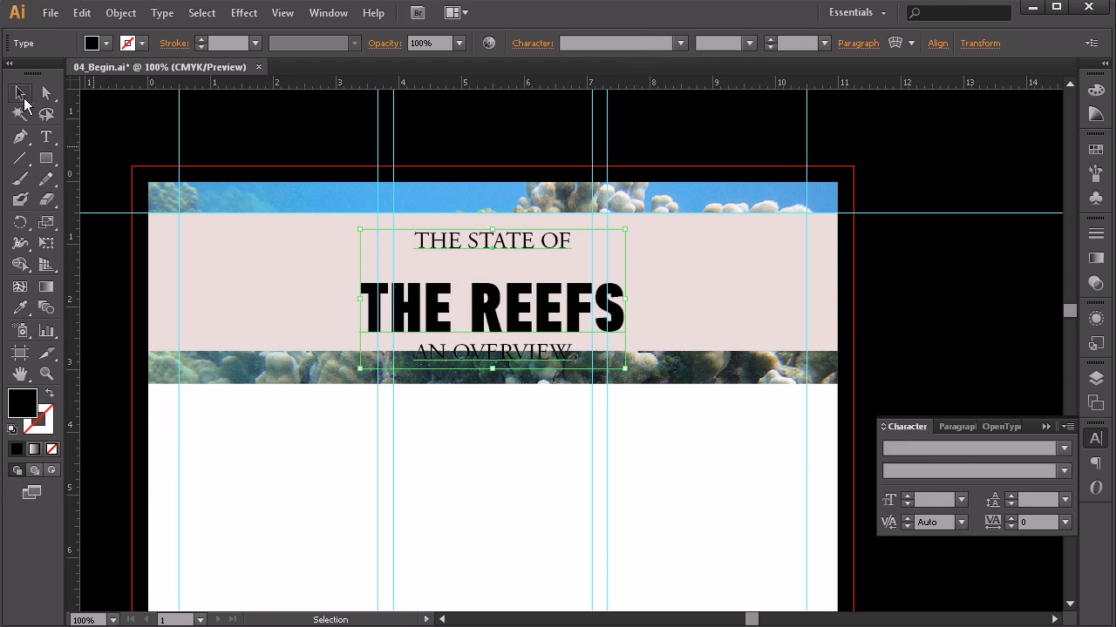
left_click_drag(488, 315, 491, 295)
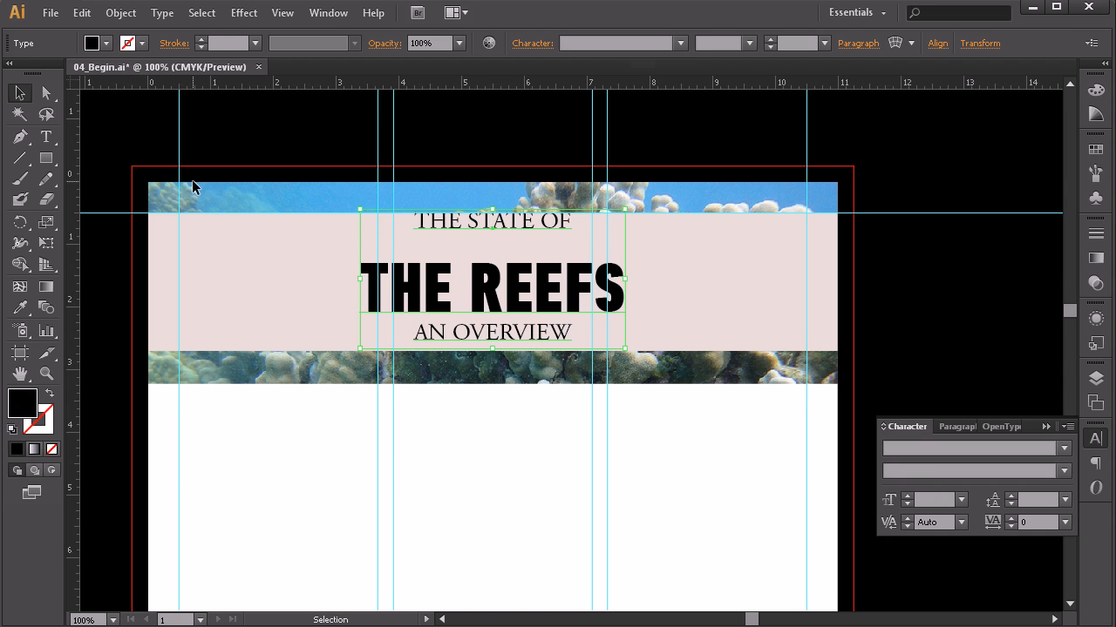
left_click(48, 139)
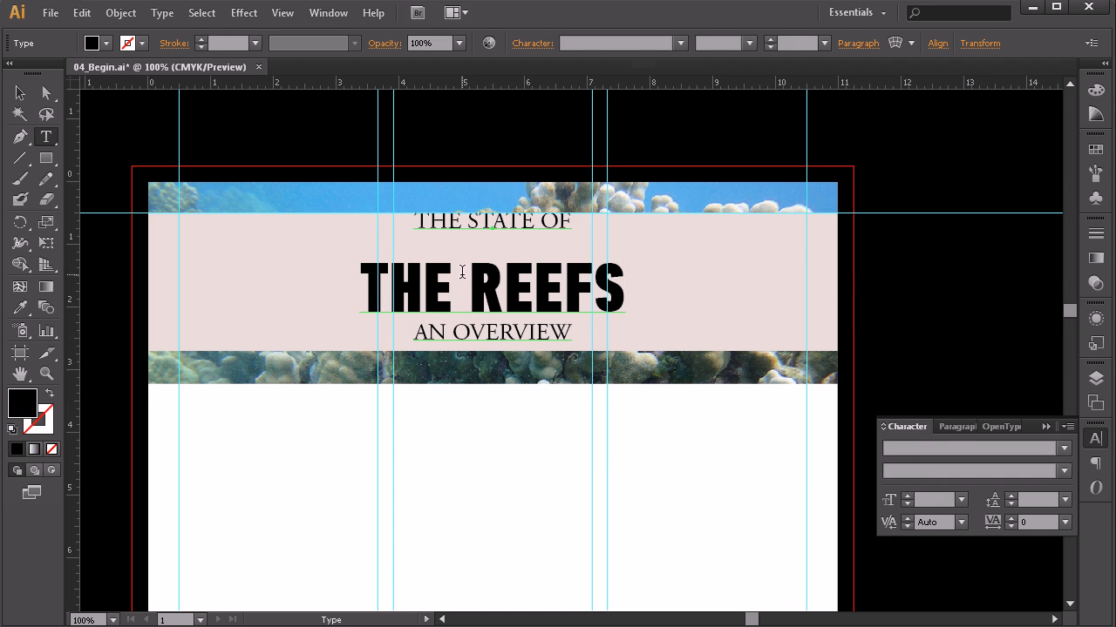
triple_click(485, 222)
left_click_drag(441, 226, 574, 333)
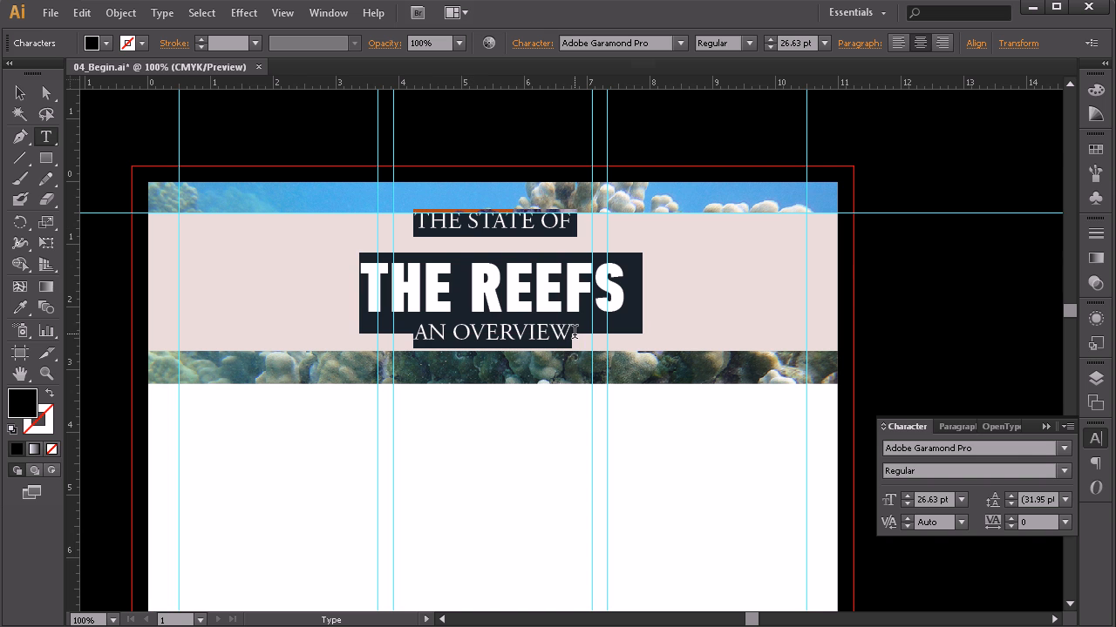
left_click(1011, 507)
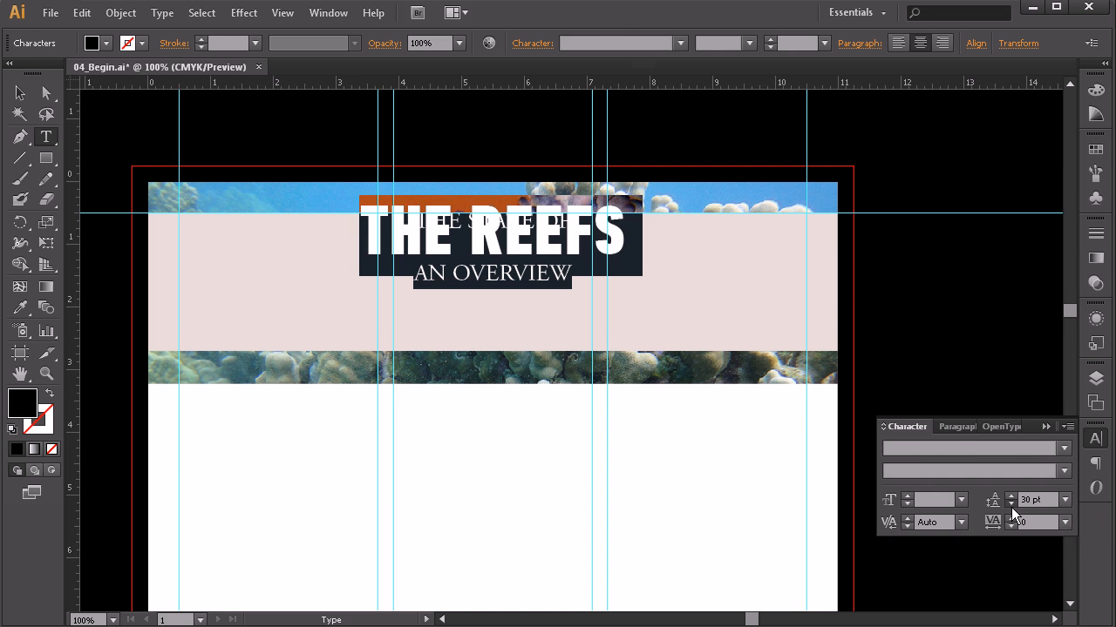
left_click(1011, 498)
left_click_drag(1011, 497, 1011, 498)
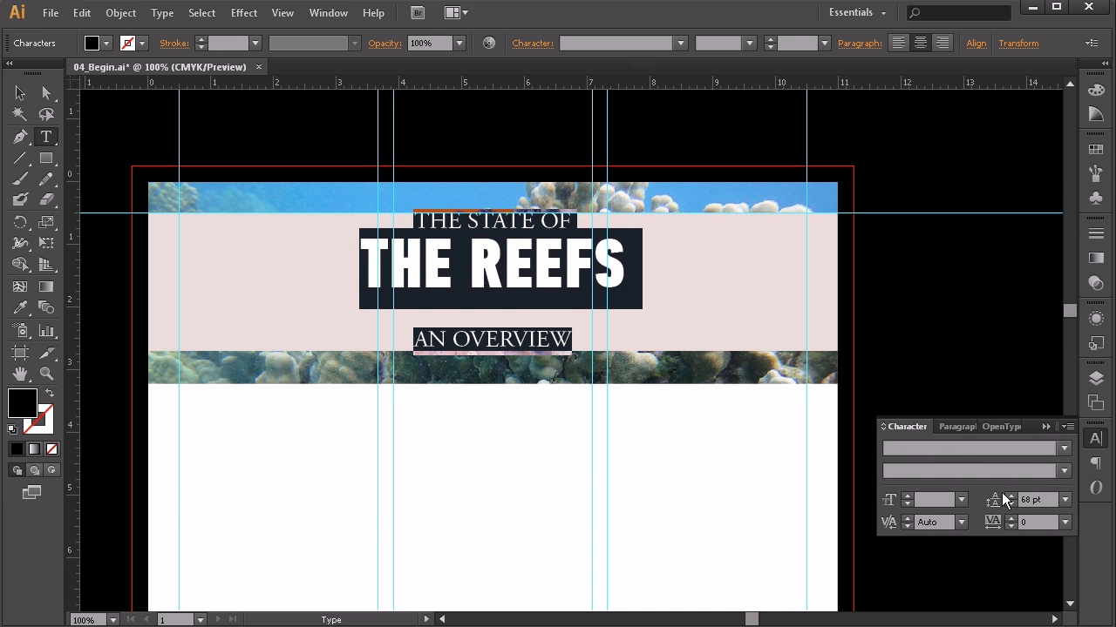
triple_click(484, 337)
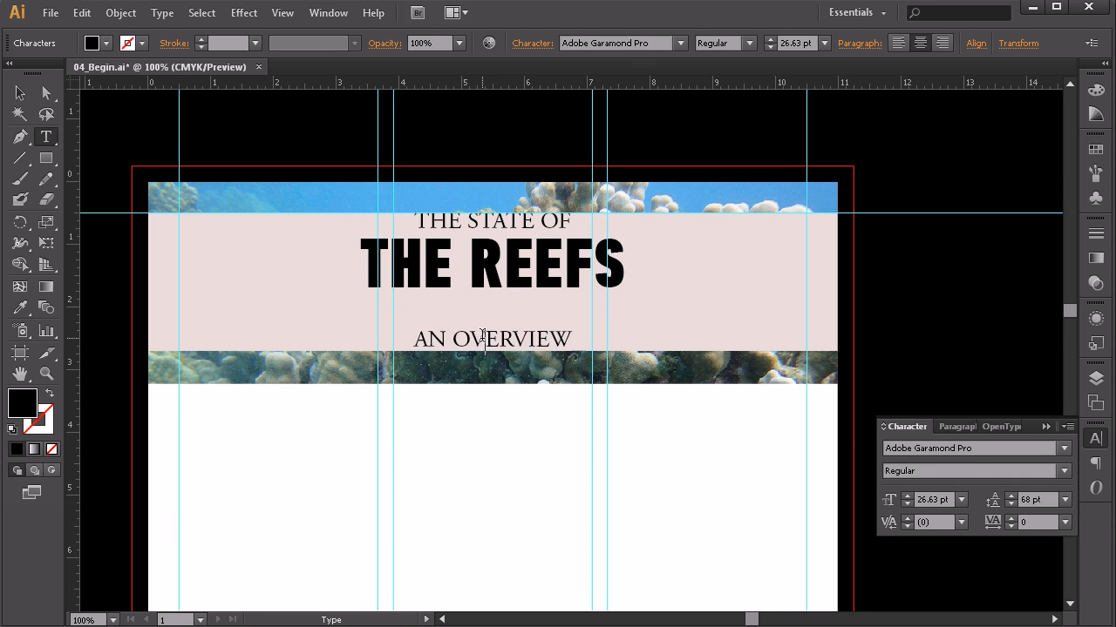
left_click_drag(1008, 505, 1008, 504)
left_click(1009, 503)
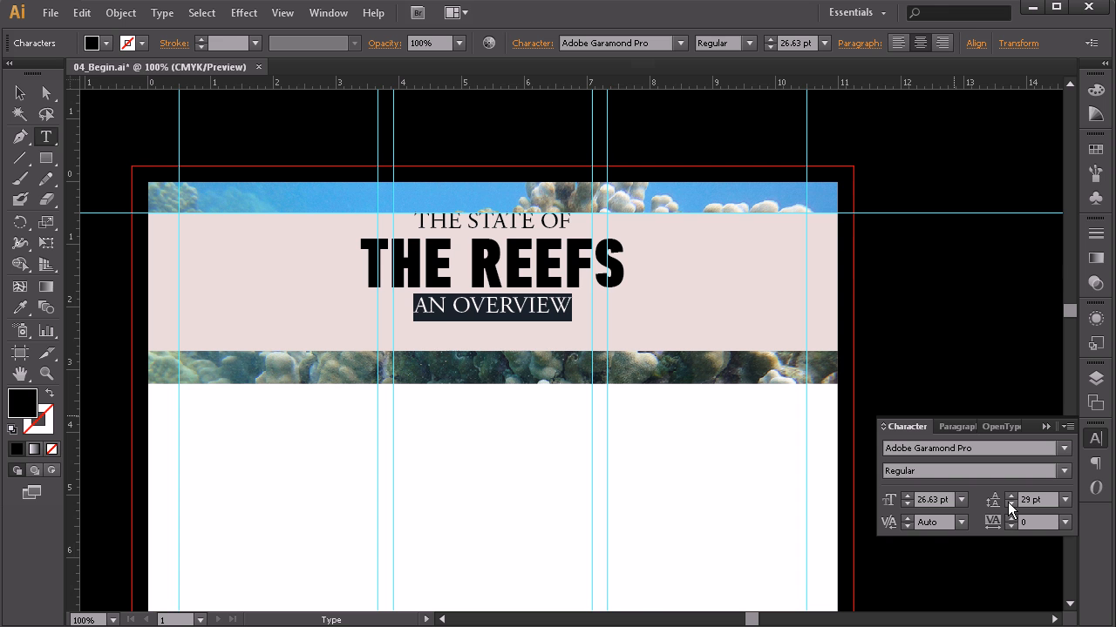
left_click(1009, 497)
left_click(1010, 498)
left_click(1009, 498)
left_click(20, 93)
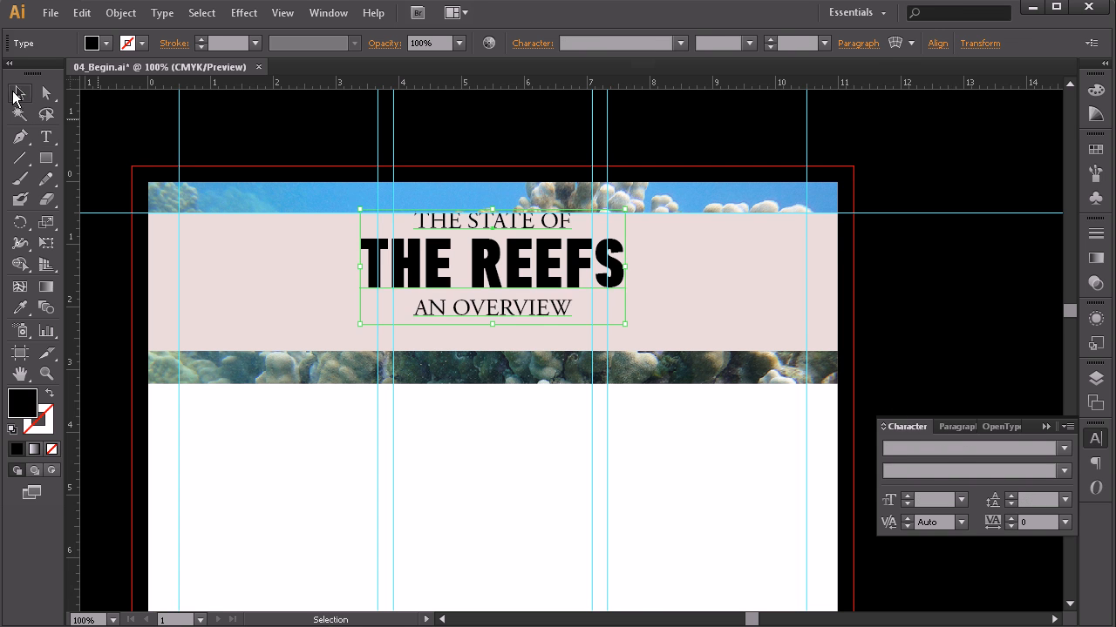
left_click_drag(477, 249, 477, 269)
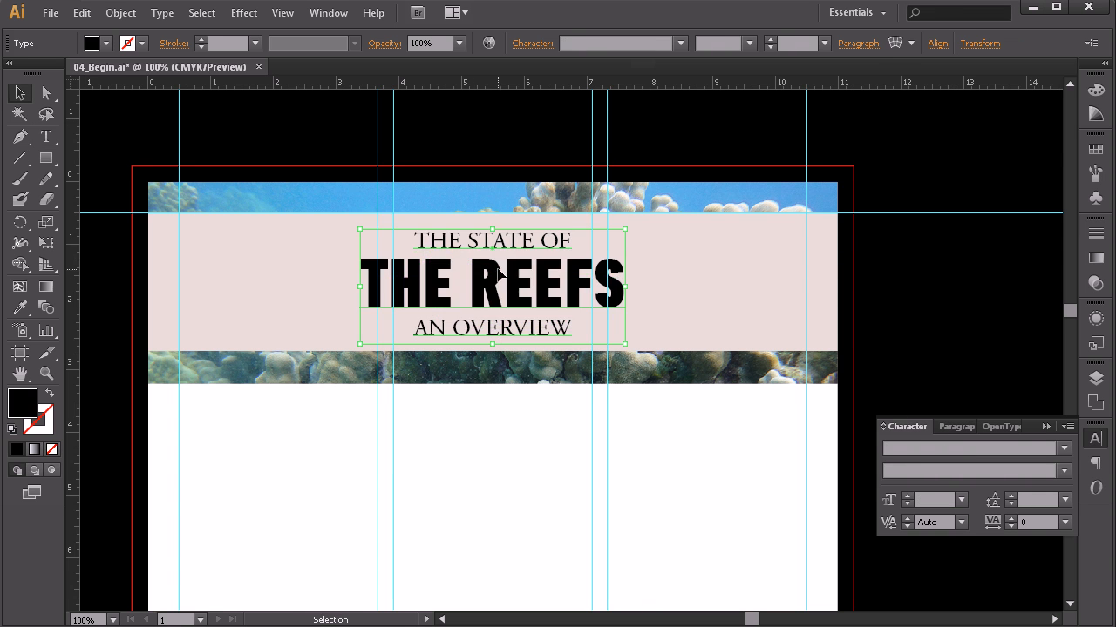
left_click(544, 416)
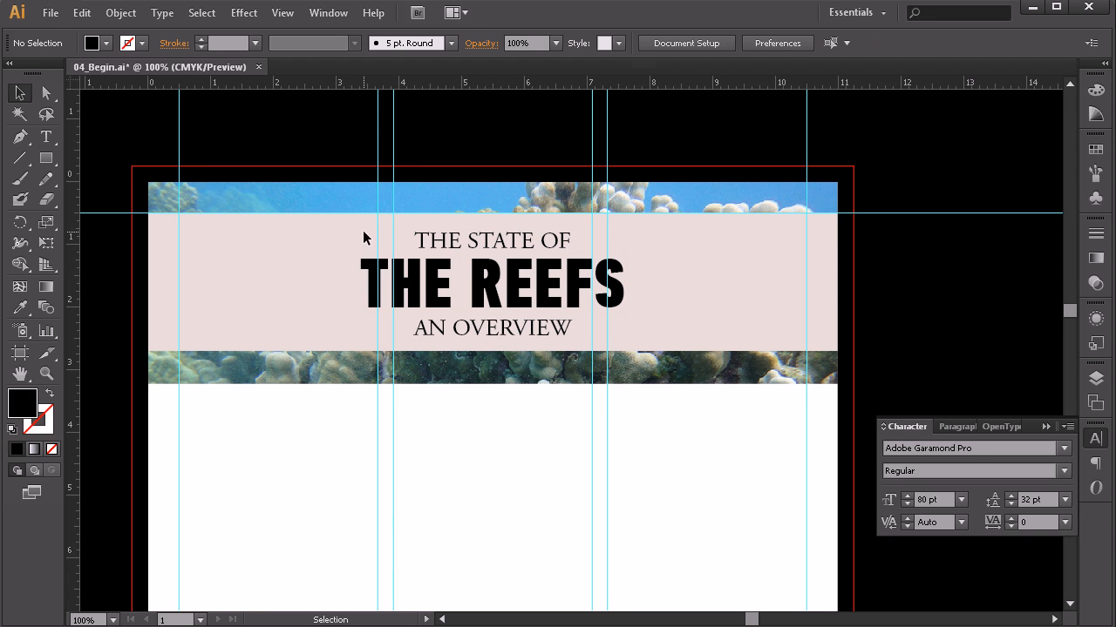
Step: Set the tracking of THE REEFS to 150
left_click(46, 137)
triple_click(549, 283)
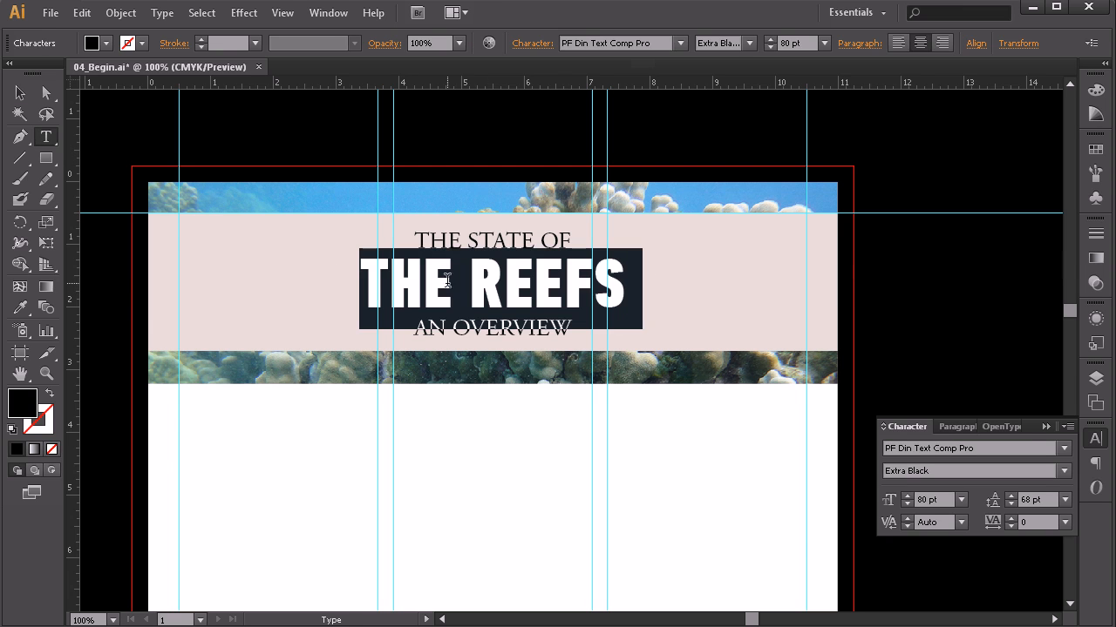
left_click(1011, 519)
left_click(1011, 519)
left_click(1011, 519)
left_click(1011, 519)
left_click(1011, 519)
left_click(1011, 518)
left_click(1011, 518)
left_click(1011, 519)
left_click(1011, 518)
left_click(1011, 519)
left_click(1011, 518)
left_click(1011, 519)
left_click(1011, 518)
left_click(1011, 519)
left_click(1011, 518)
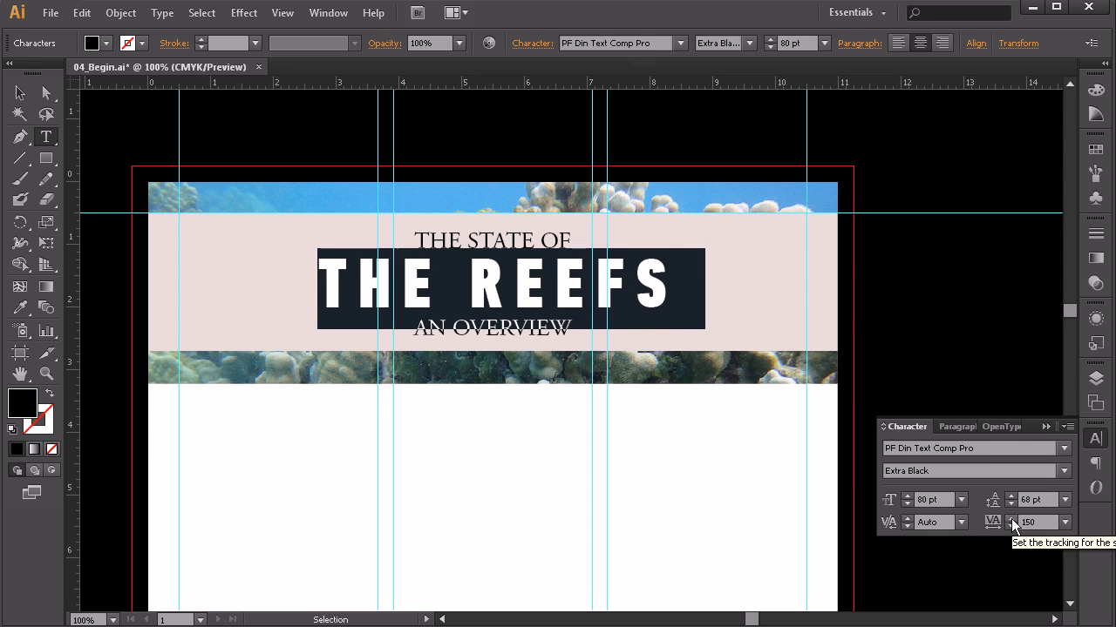
Step: Tighten the kerning between the F and S of THE REEFS
left_click(512, 279)
left_click(634, 273)
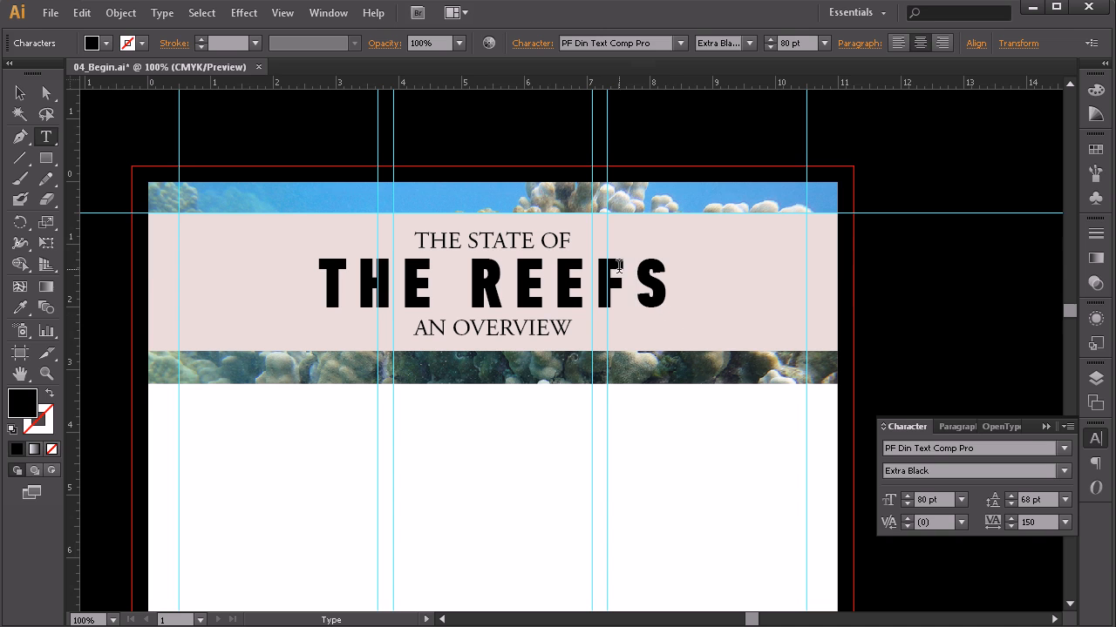
left_click(907, 525)
left_click(907, 526)
left_click(907, 525)
left_click(908, 525)
left_click(907, 526)
left_click(907, 525)
left_click(907, 525)
left_click(908, 525)
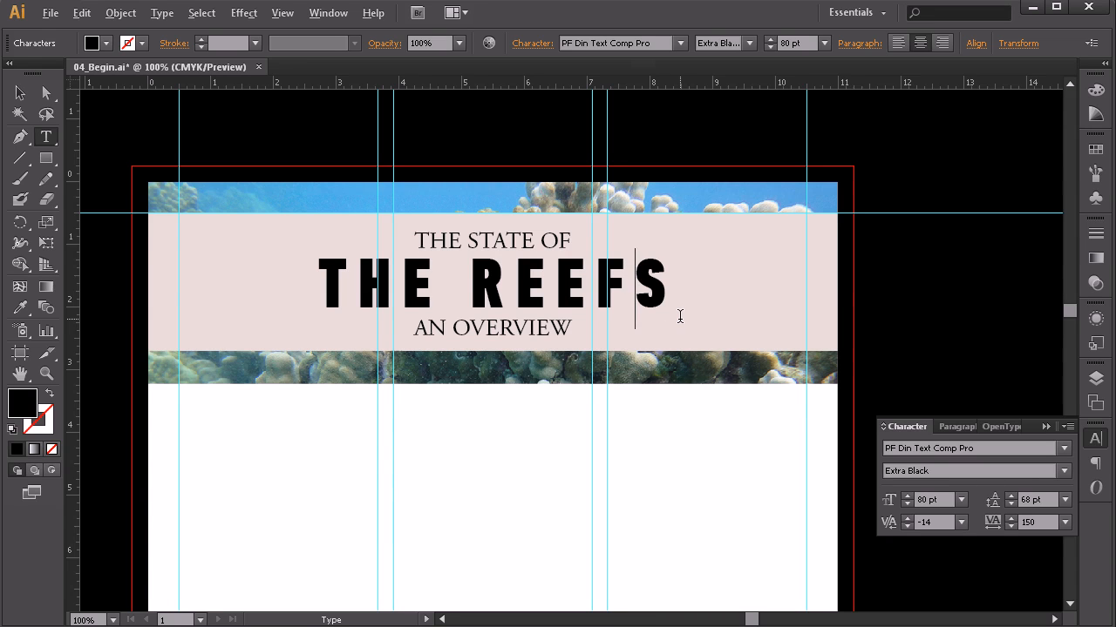
key("alt+Left")
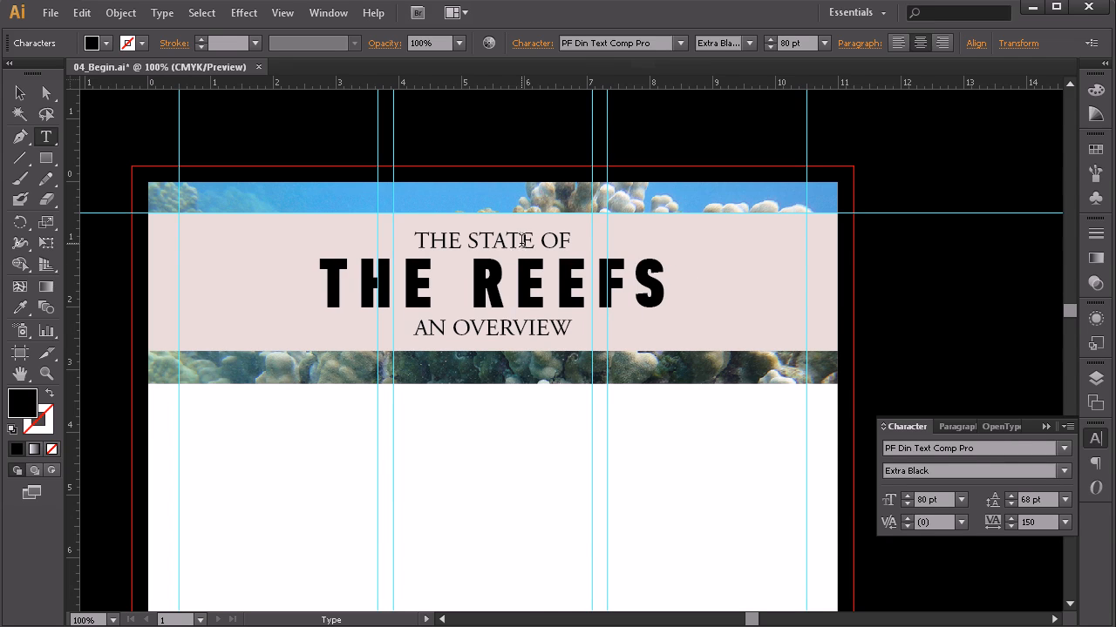
Step: Reduce THE STATE OF line to 15 pt
double_click(521, 241)
triple_click(520, 242)
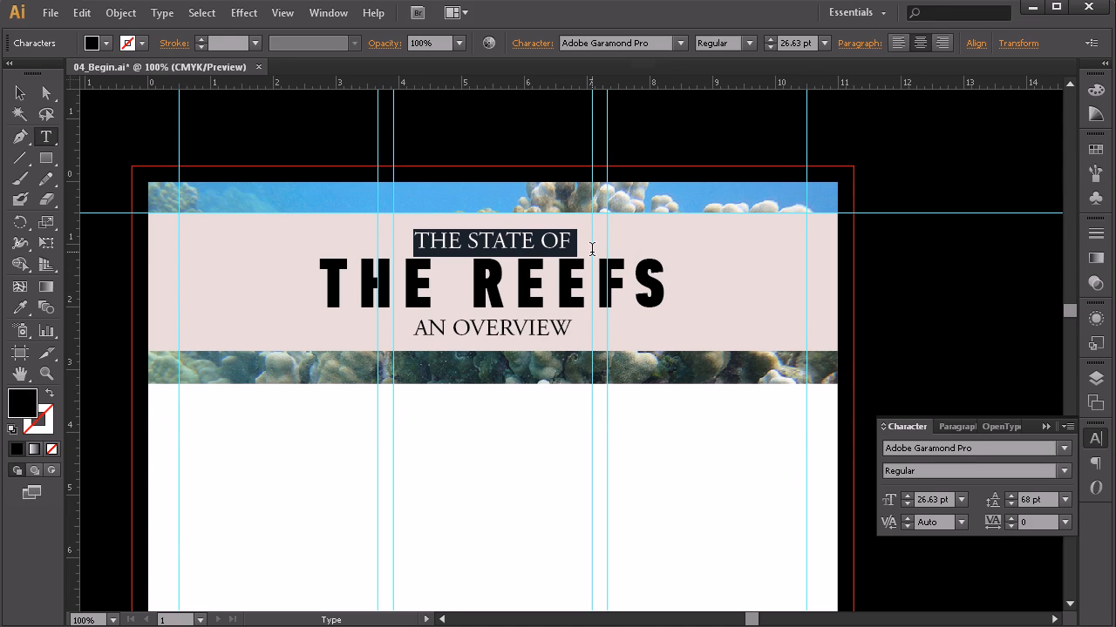
left_click(769, 47)
left_click(768, 47)
left_click(769, 47)
left_click(769, 47)
left_click(769, 47)
left_click(769, 47)
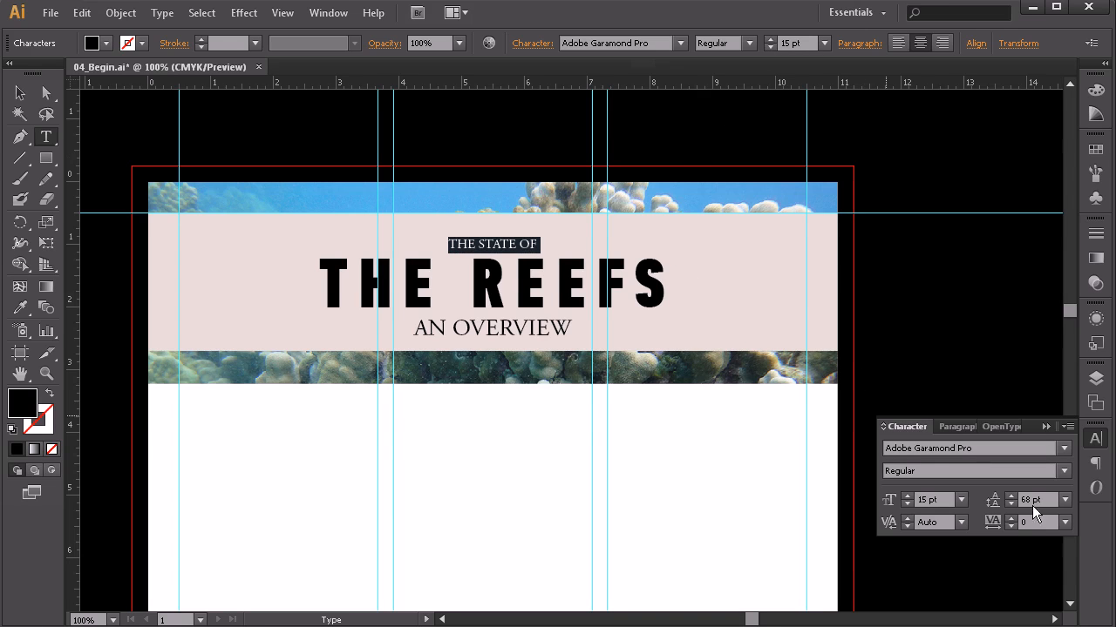
Step: Set THE STATE OF tracking to 400
left_click(1010, 519)
left_click(1010, 519)
left_click(1010, 518)
left_click(1010, 518)
left_click(1010, 518)
left_click(1010, 518)
left_click(1010, 518)
left_click(1010, 518)
left_click(1010, 518)
left_click(1010, 518)
left_click(1010, 518)
left_click(1010, 518)
left_click(1010, 519)
left_click(1010, 521)
left_click(1011, 526)
left_click(1011, 526)
left_click(1011, 526)
left_click(1011, 526)
left_click(1011, 526)
left_click(1011, 527)
left_click(1011, 527)
left_click(1011, 526)
left_click(1011, 526)
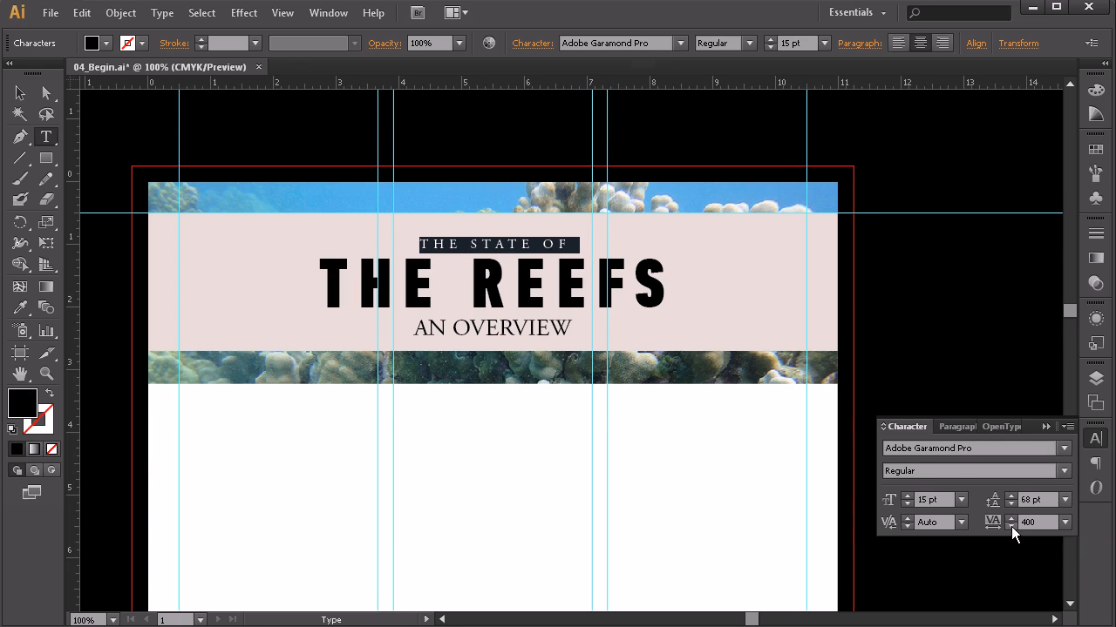
left_click(508, 324)
Step: Set the AN OVERVIEW line to 12 pt
left_click(529, 329)
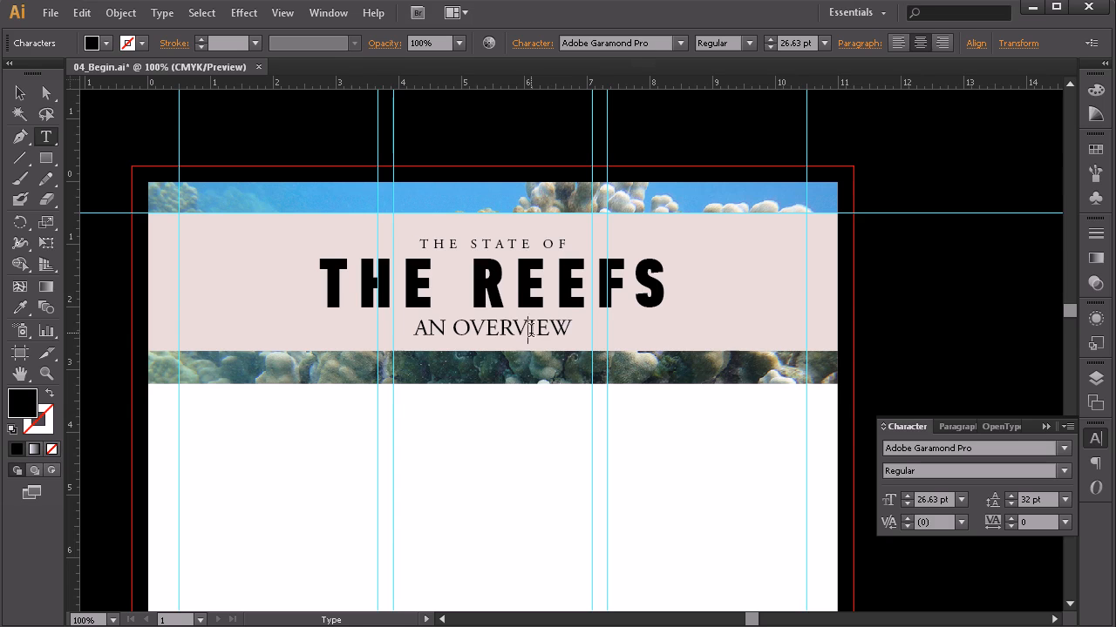
triple_click(529, 331)
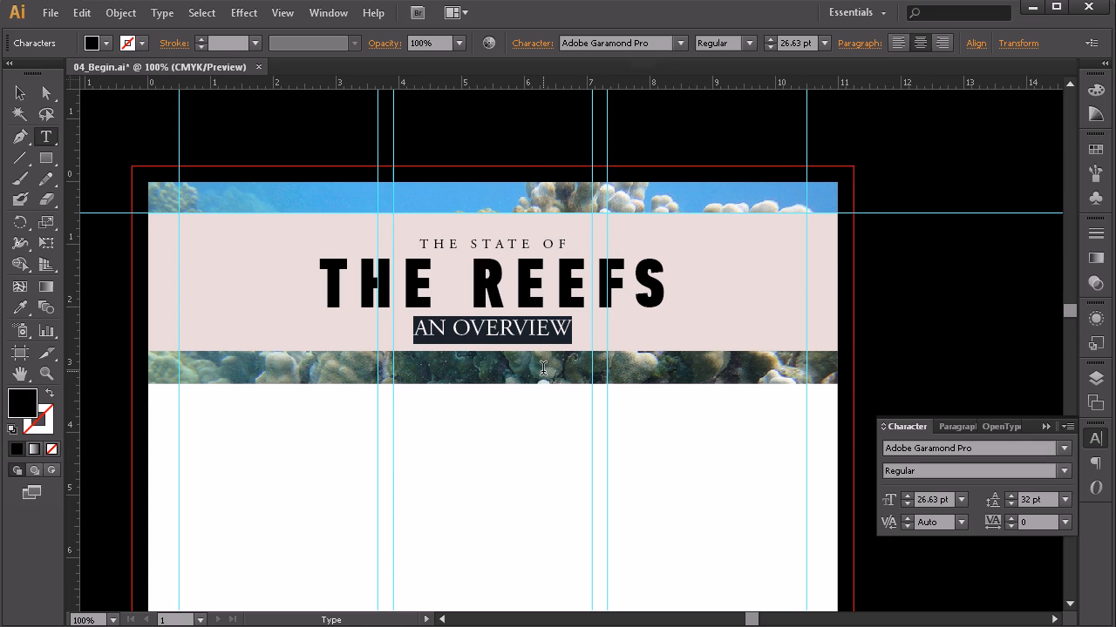
left_click(770, 47, "shift")
left_click(770, 47, "shift")
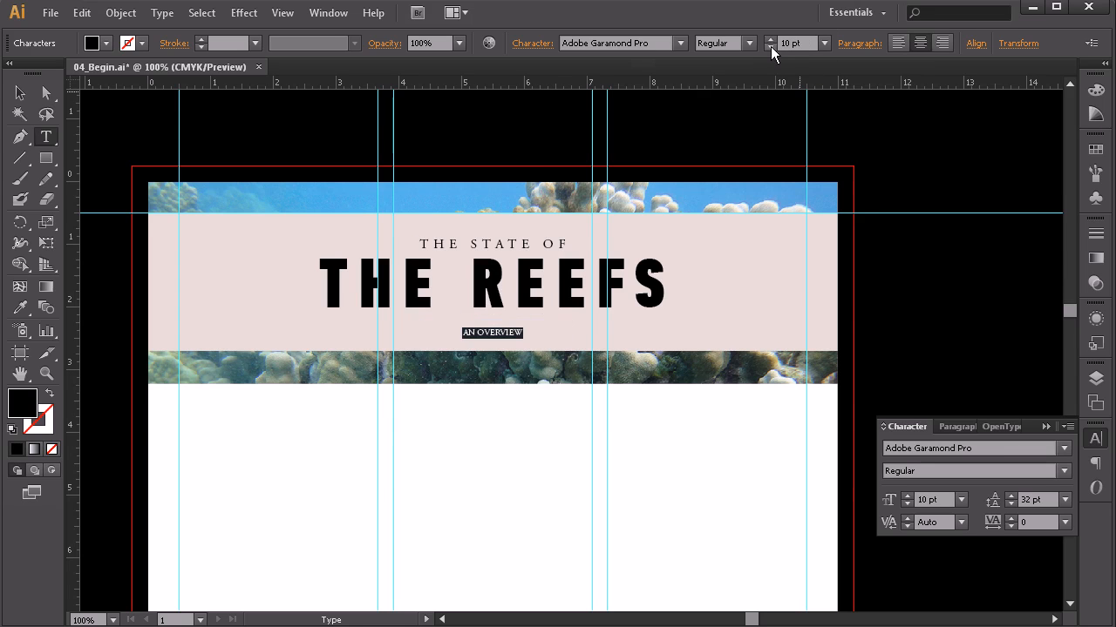
left_click(770, 38)
left_click(770, 38)
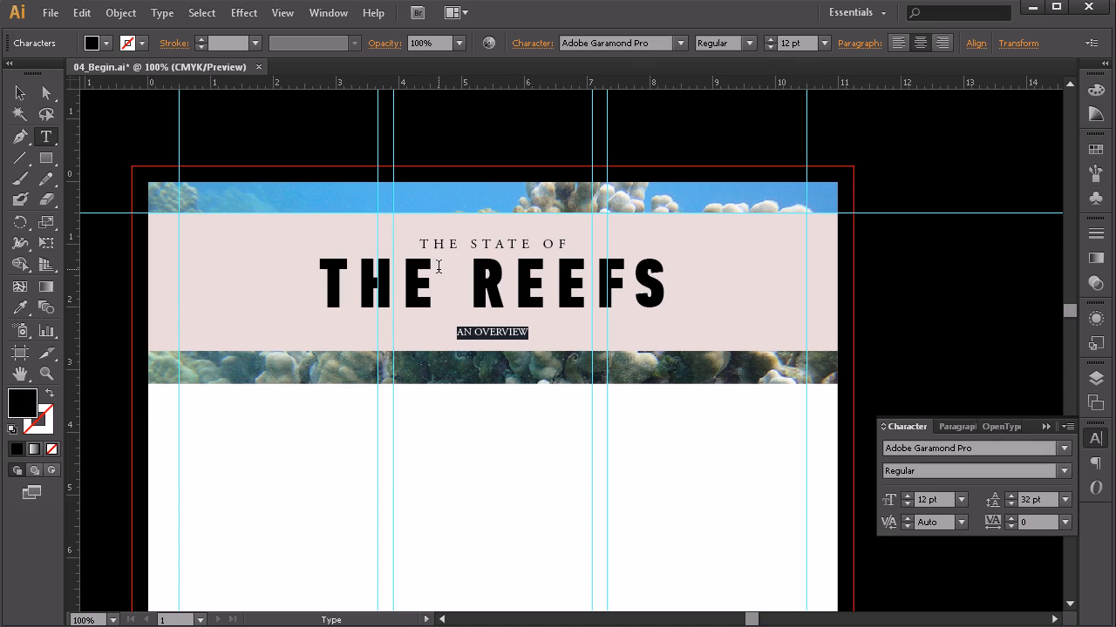
Step: Widen AN OVERVIEW tracking to 400, then deselect the title
left_click(1011, 517)
left_click(1011, 518)
left_click(1011, 518)
left_click(1011, 517)
left_click(1011, 518)
left_click(1011, 518)
left_click(1011, 517)
left_click(1011, 518)
left_click(1010, 518)
left_click(1011, 518)
left_click(1011, 518)
left_click(1011, 518)
left_click(1011, 518)
left_click(1011, 518)
left_click(1011, 518)
left_click(1011, 517)
left_click(1011, 518)
left_click(1011, 518)
left_click(1011, 518)
left_click(1011, 518)
left_click(1011, 517)
left_click(1011, 518)
left_click(1011, 518)
left_click(1011, 517)
left_click(1011, 518)
left_click(1011, 517)
left_click(1011, 518)
left_click(1011, 518)
left_click(1011, 518)
left_click(515, 305)
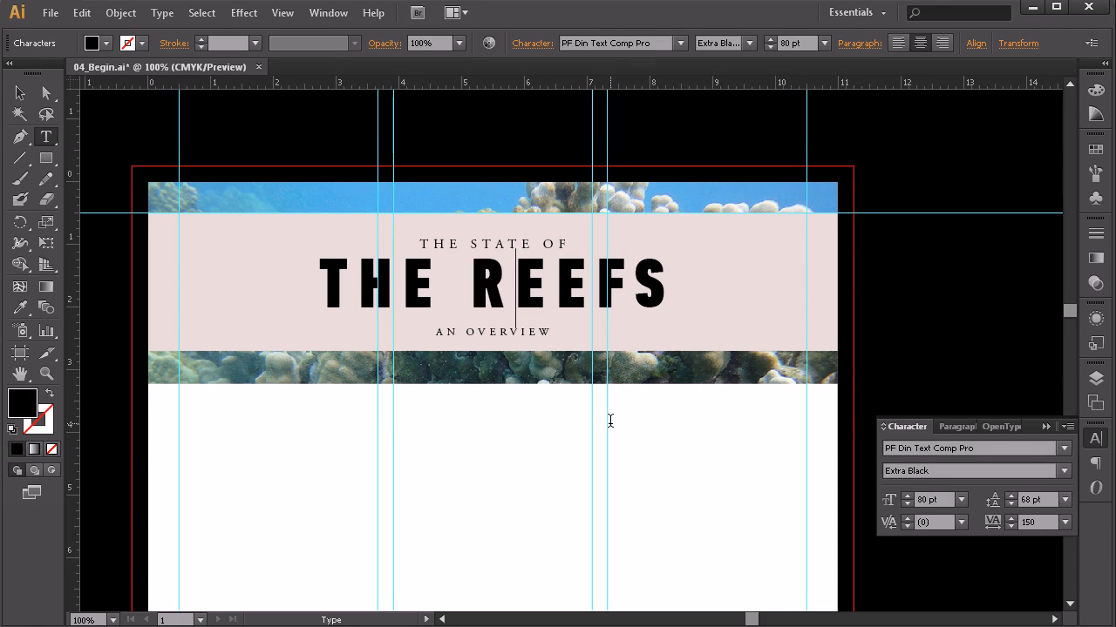
left_click(20, 93)
left_click(536, 404)
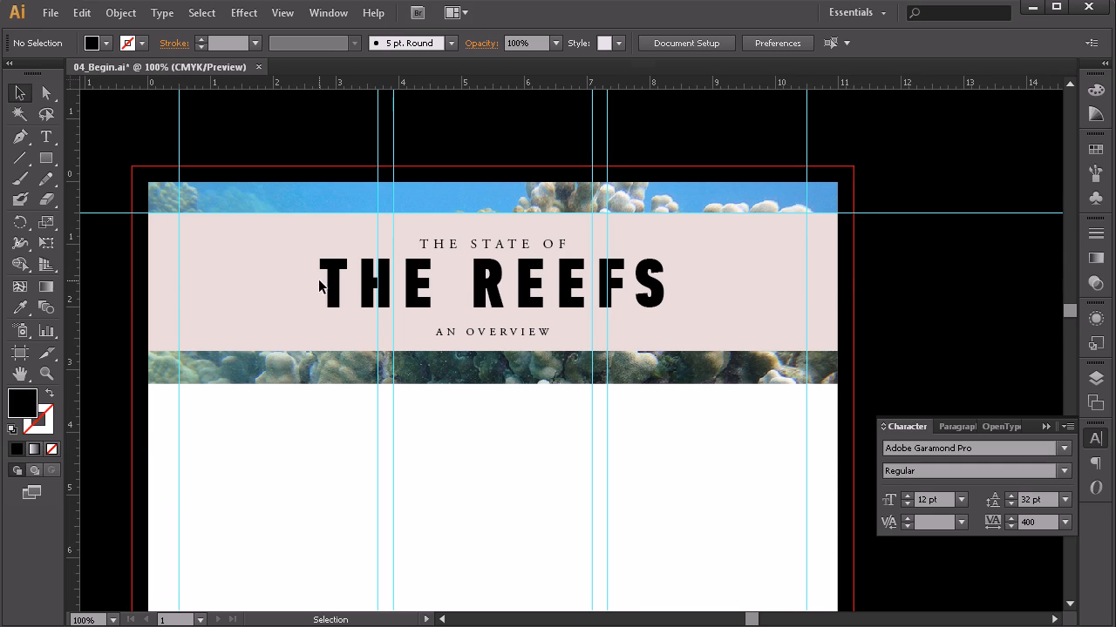
Step: Draw a straight Pen path beneath the headline, from its left edge to its right edge
left_click(18, 139)
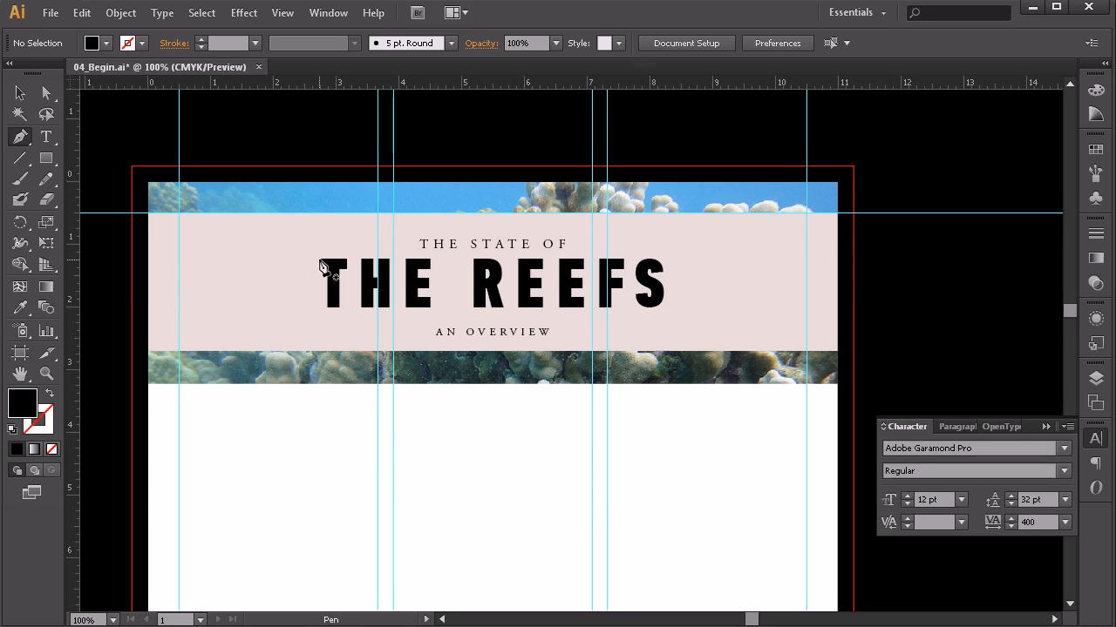
left_click(320, 321)
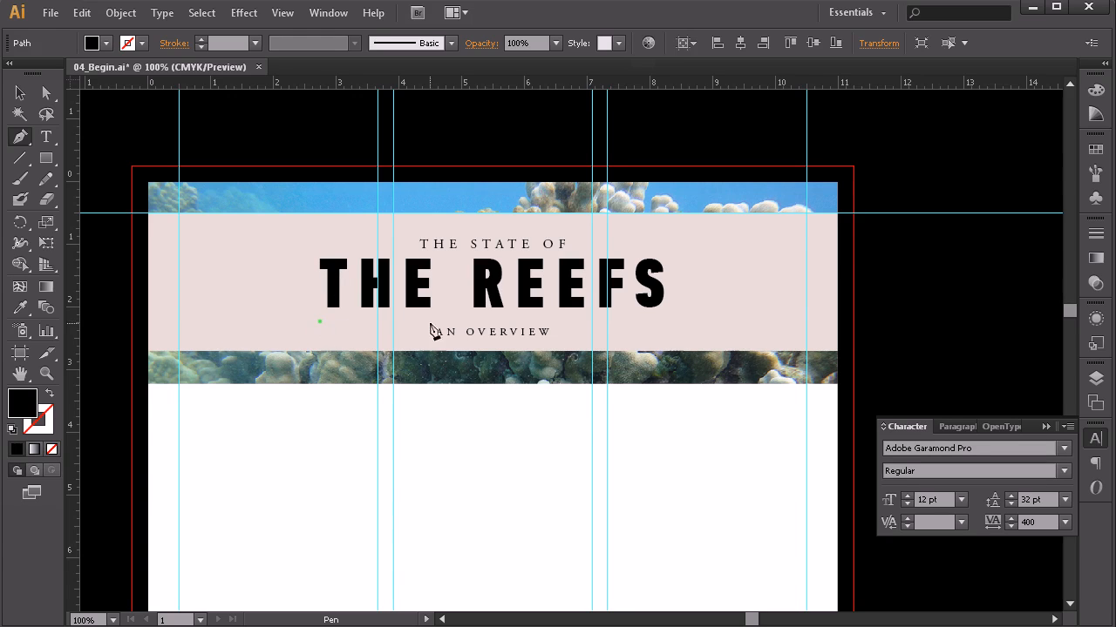
left_click(662, 322)
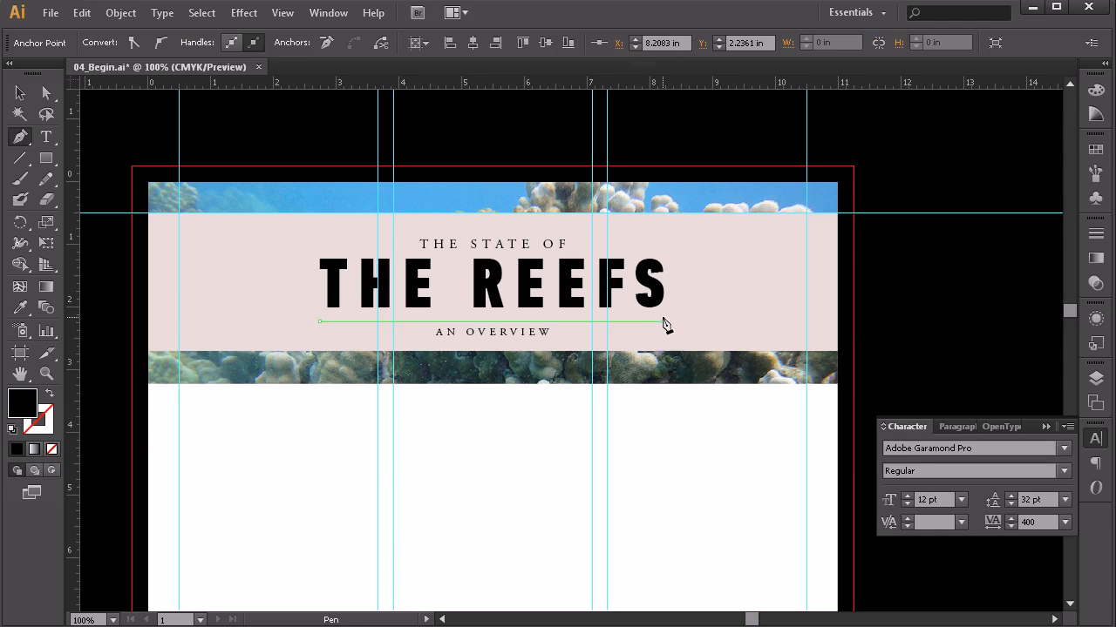
left_click(21, 94)
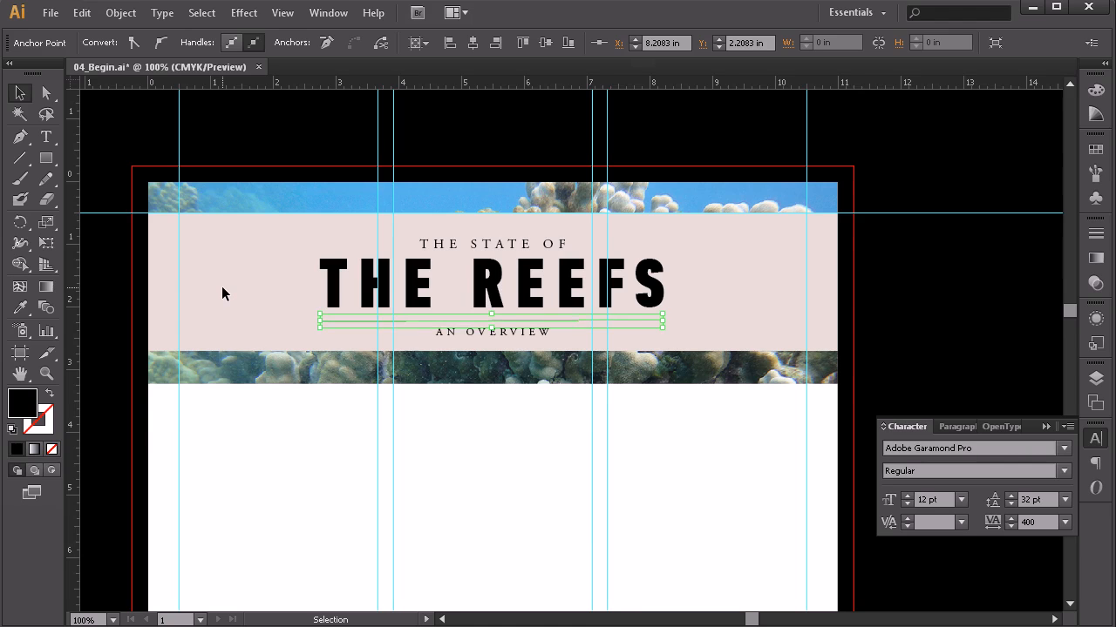
left_click(525, 474)
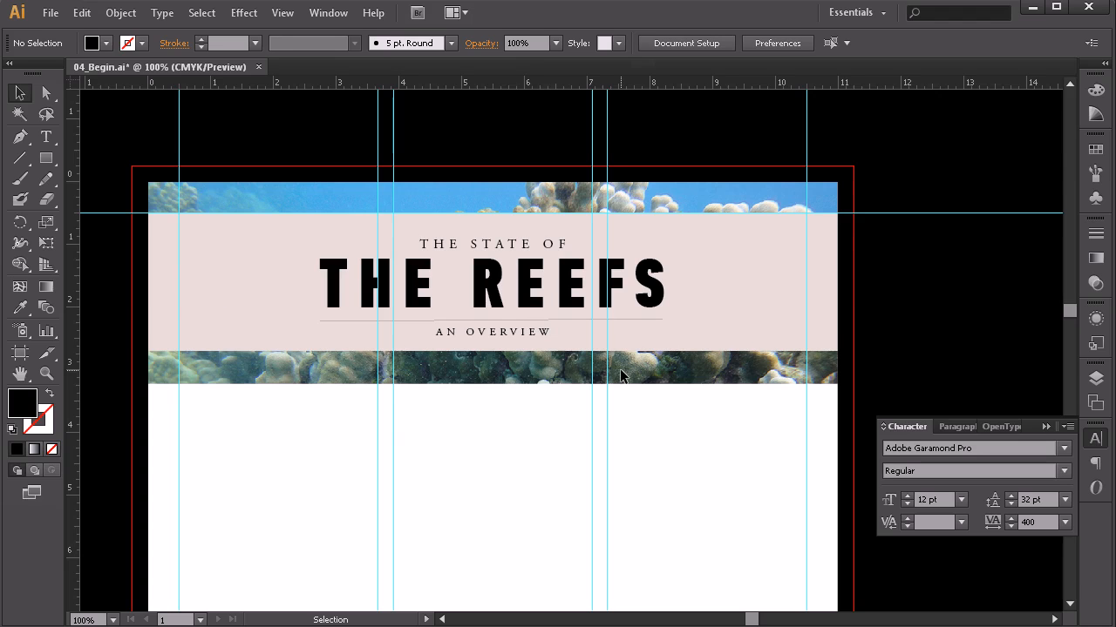
Step: Level the rule by nudging its right anchor down one step with Direct Selection
key("a")
left_click(662, 319)
key("Down")
key("Down")
key("v")
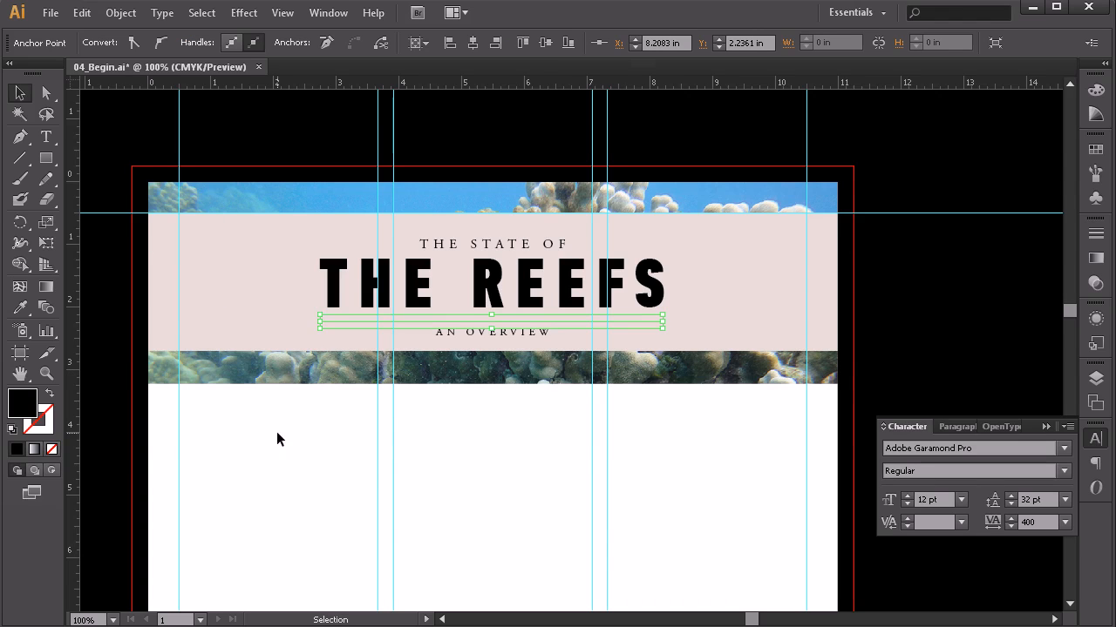
left_click(515, 486)
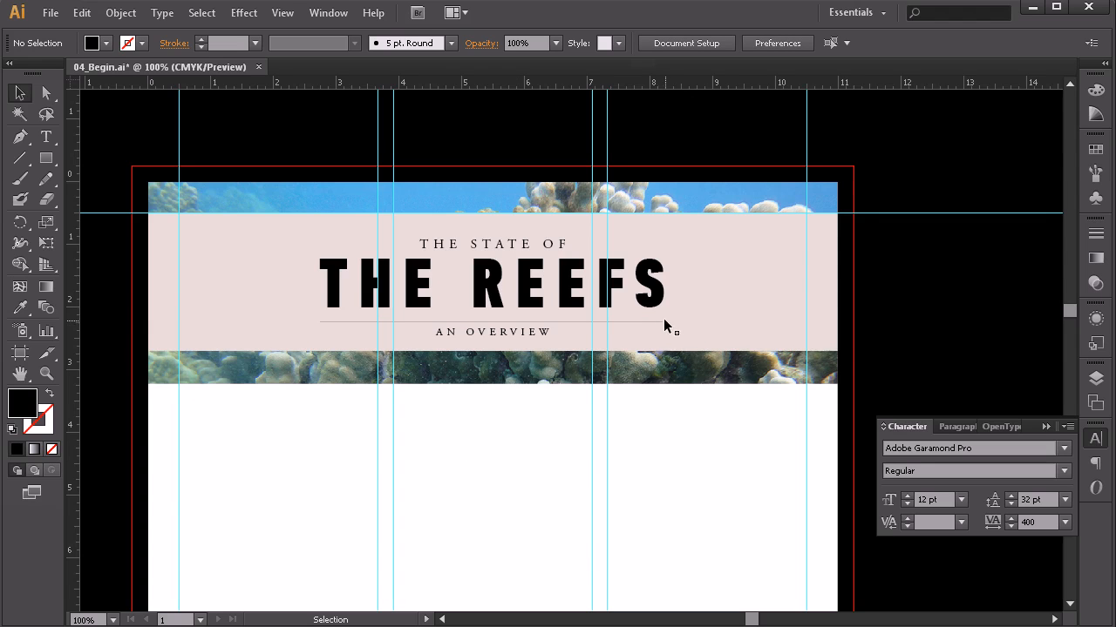
left_click(566, 322)
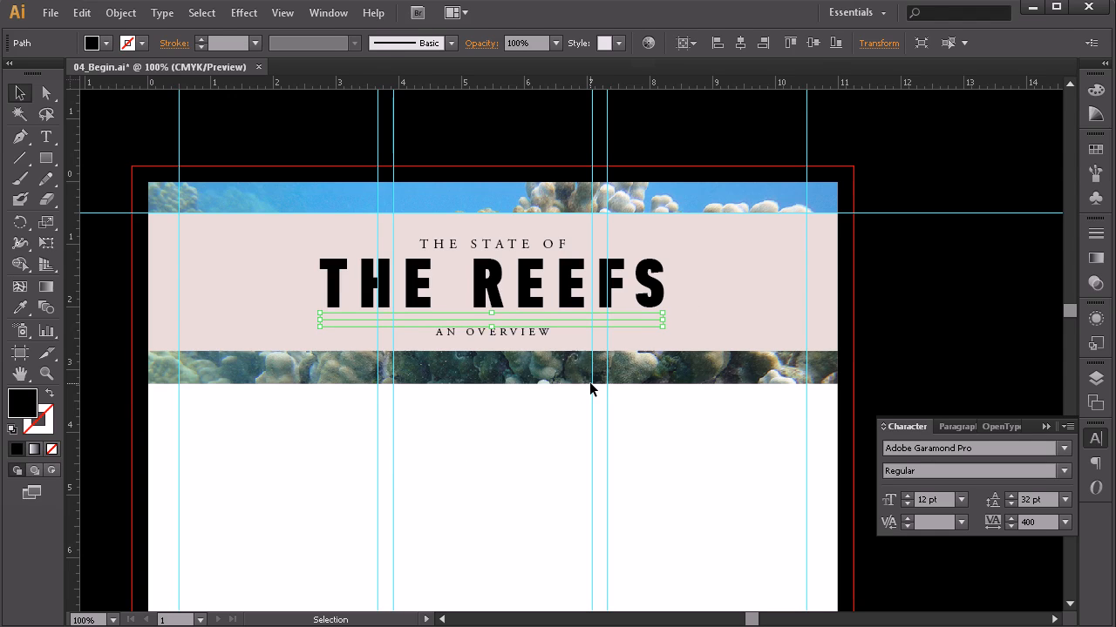
left_click(548, 410)
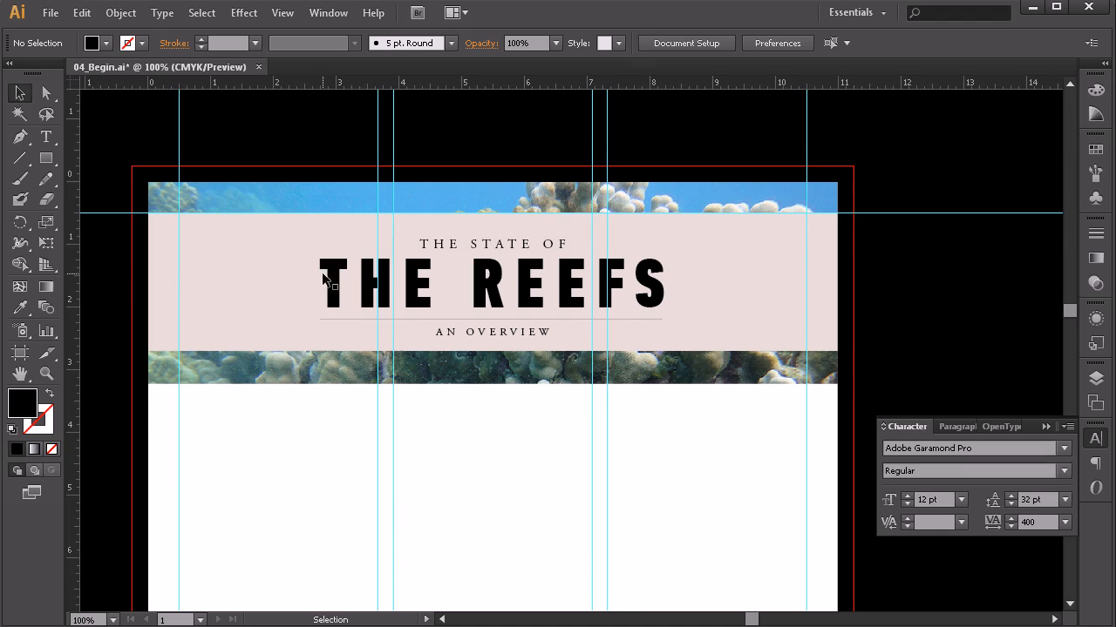
Step: Nudge the thin rule one step right so it lines up under THE REEFS
left_click(340, 319)
key("Right")
key("Right")
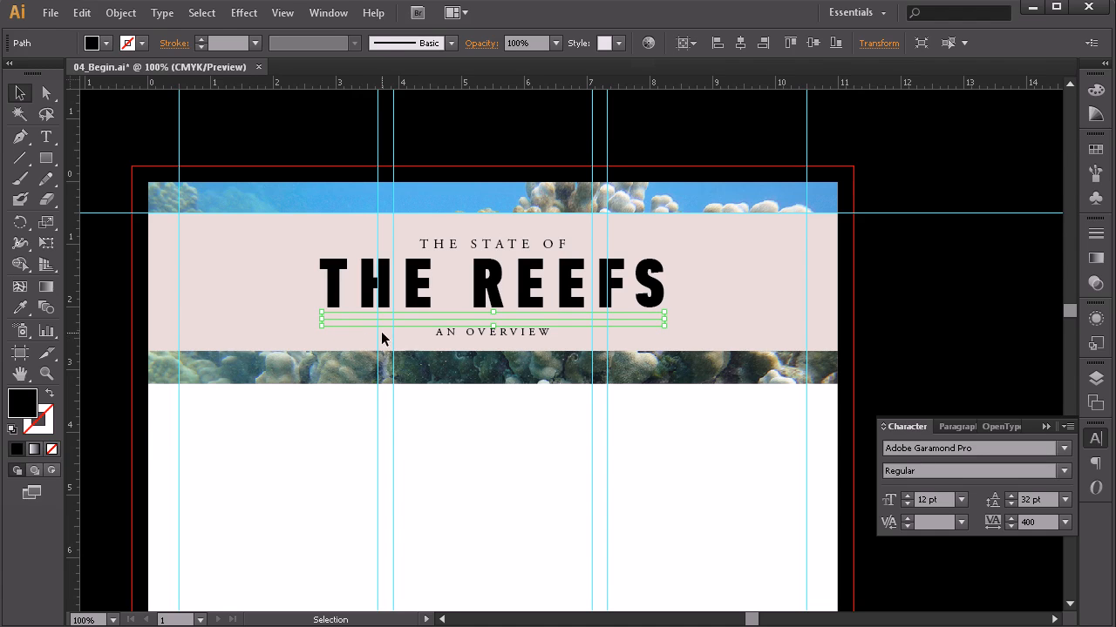
left_click(233, 393)
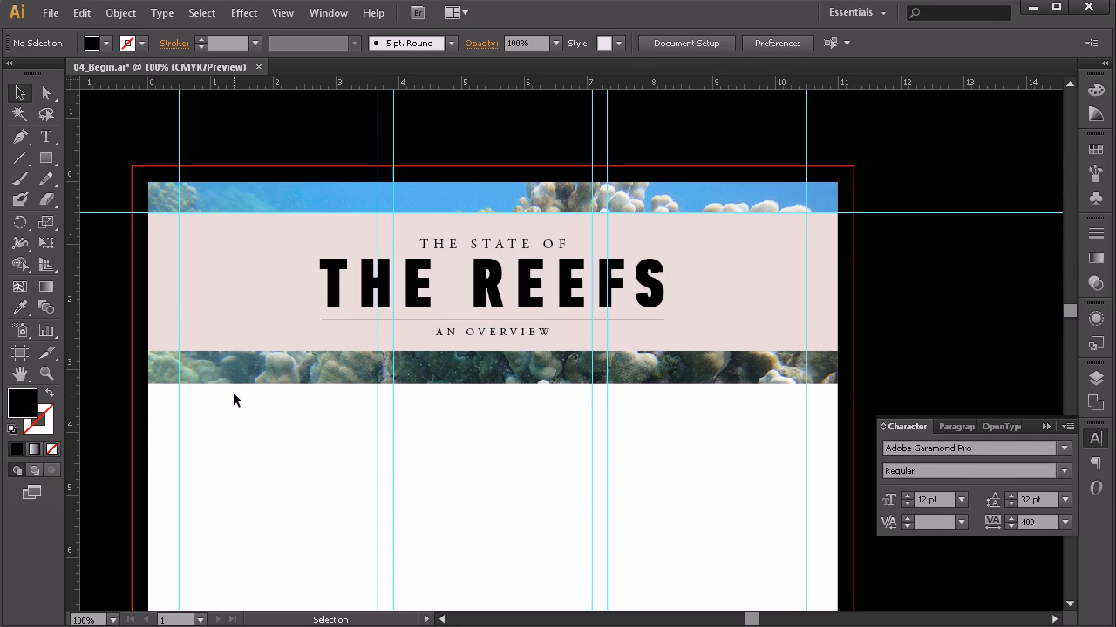
left_click(437, 322)
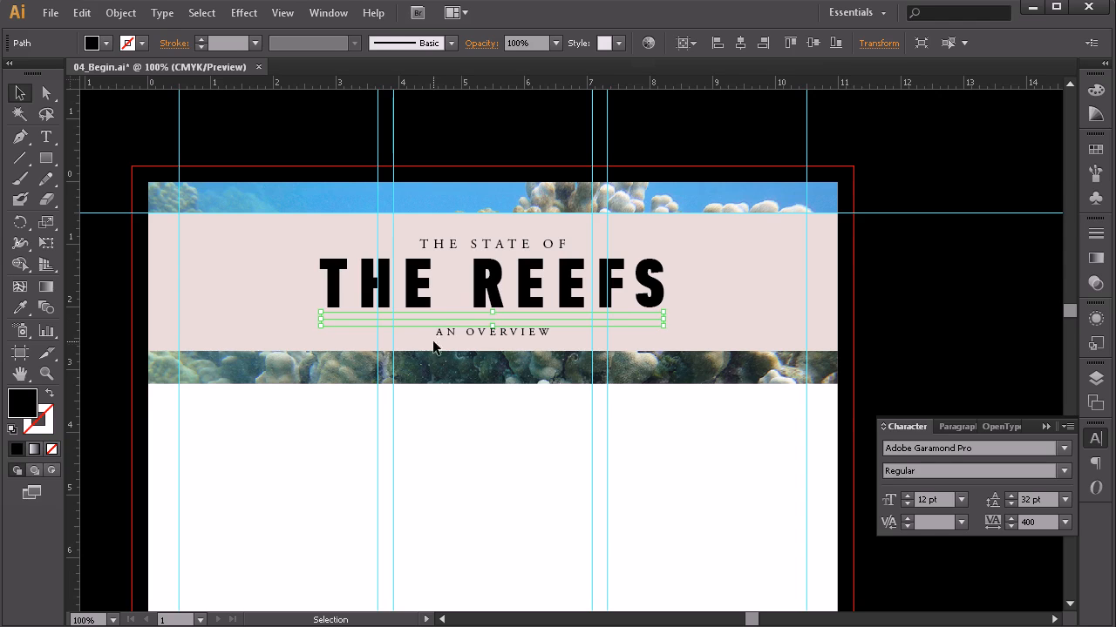
left_click(451, 399)
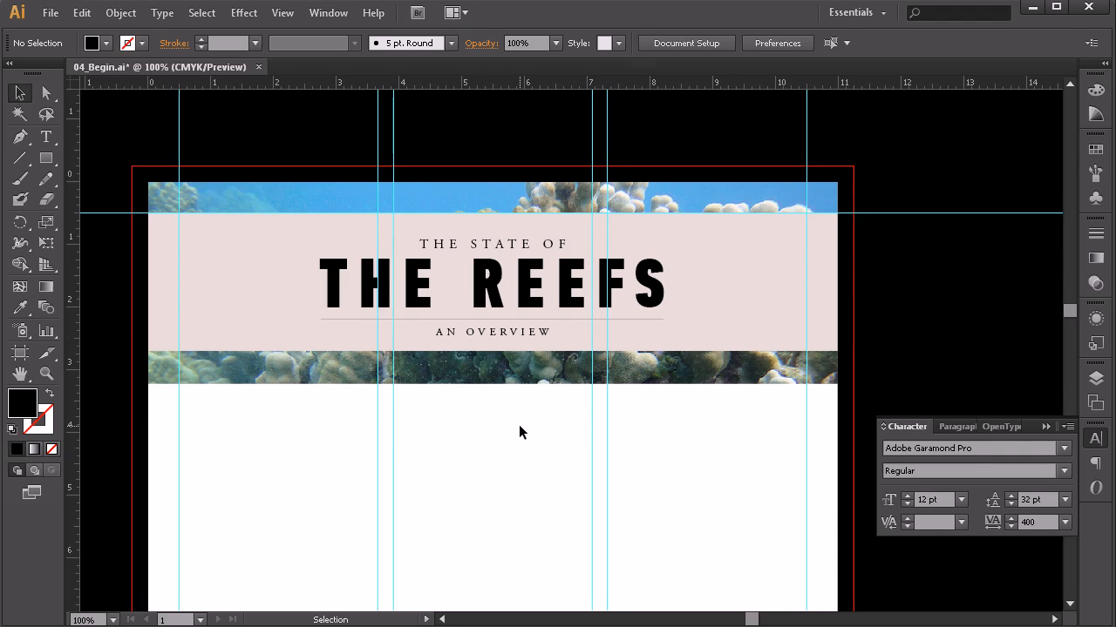
Step: Nudge the header text and rule up slightly together
left_click_drag(518, 425, 462, 234)
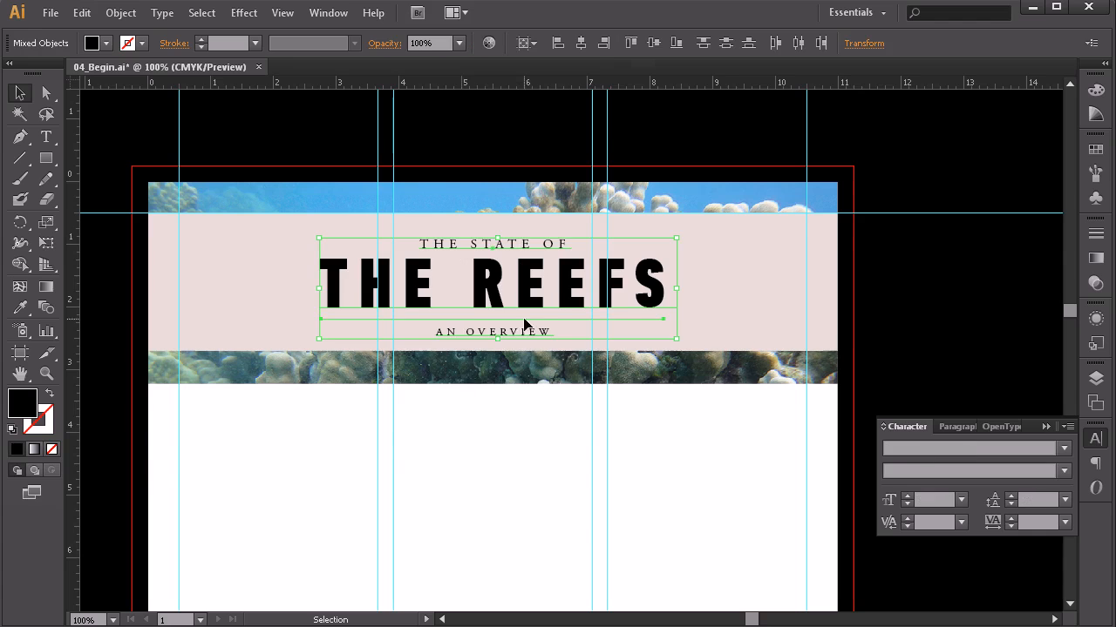
key("Up")
key("Up")
key("Up")
key("Up")
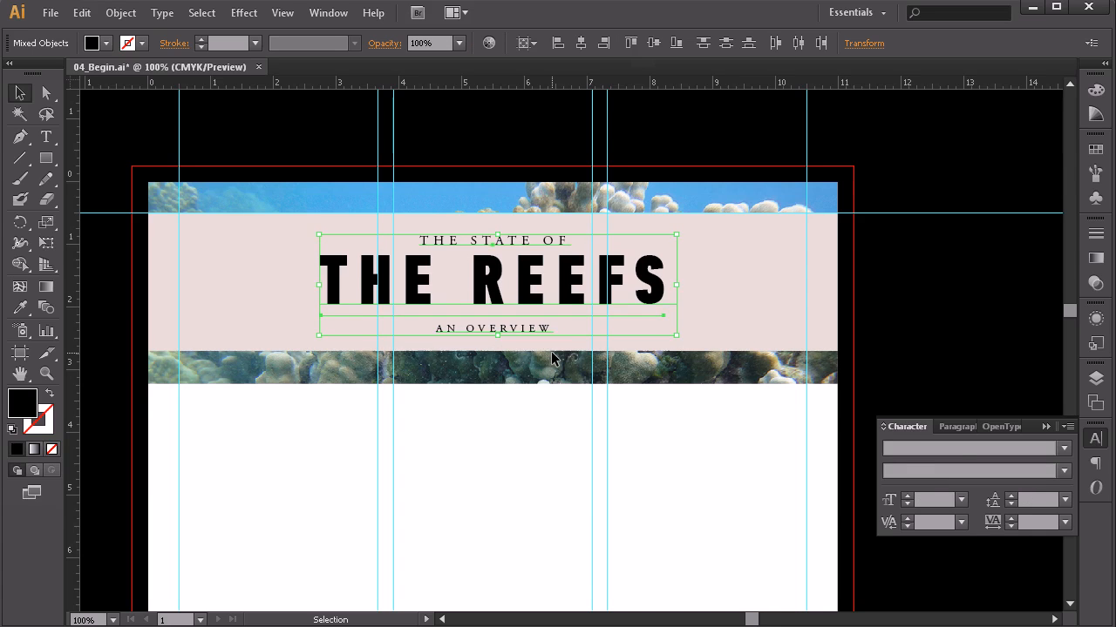
left_click(549, 452)
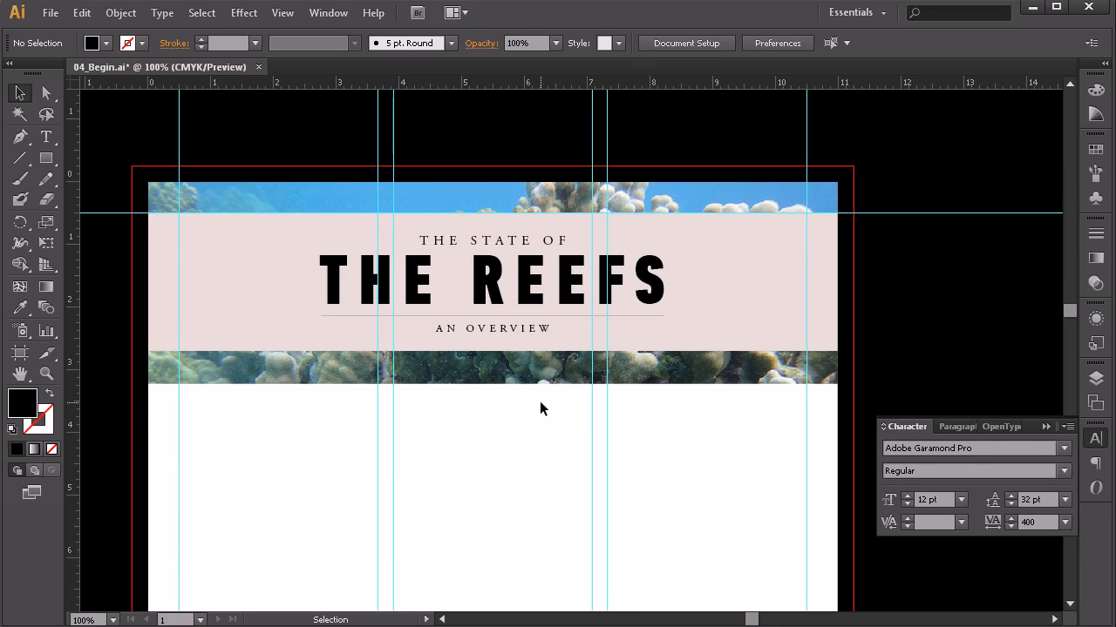
Step: Recolour the header title text dark navy using the Swatches panel
left_click(524, 284)
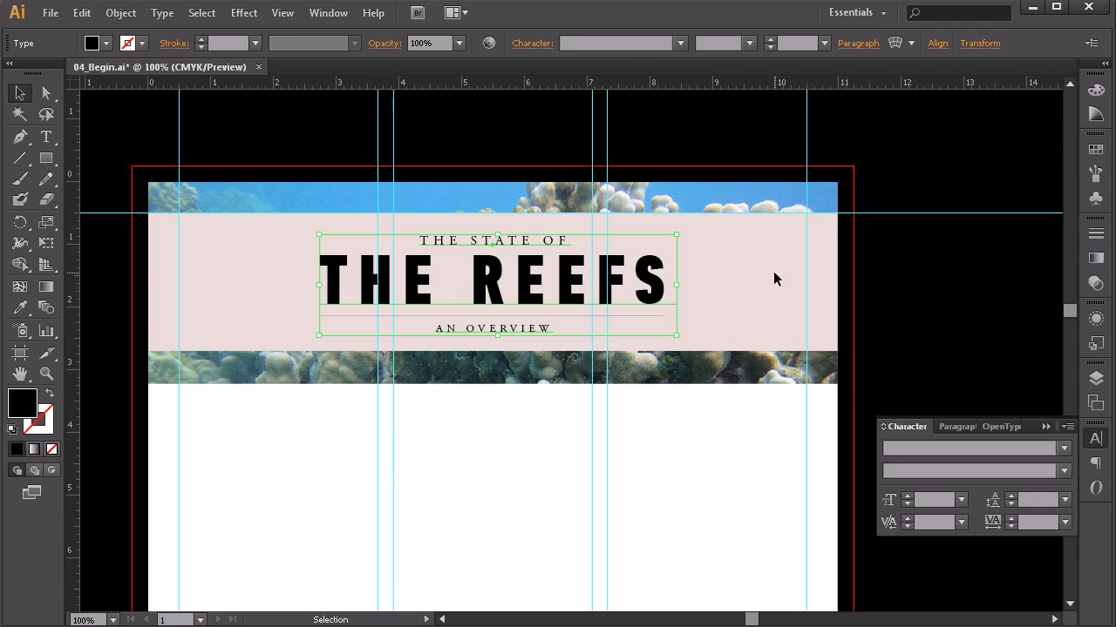
left_click(1095, 174)
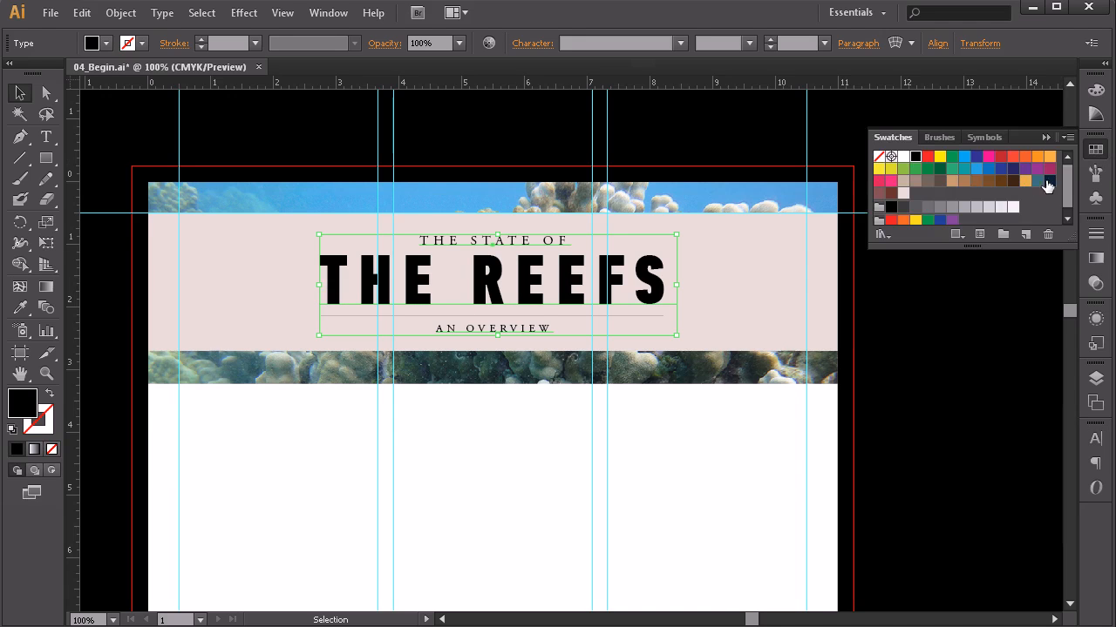
left_click(1050, 183)
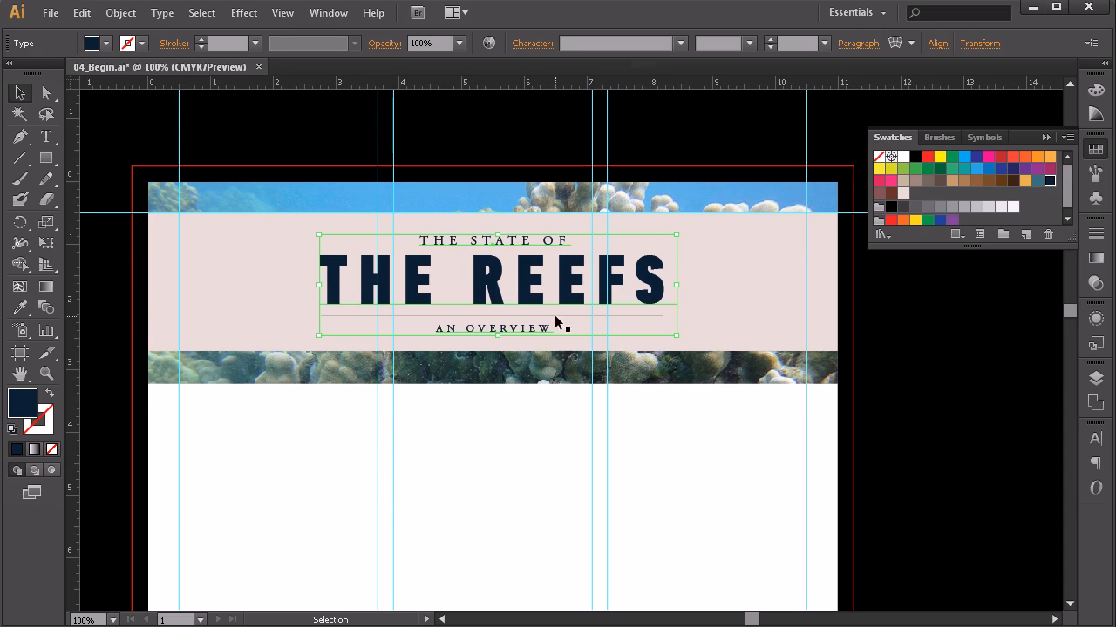
left_click(489, 423)
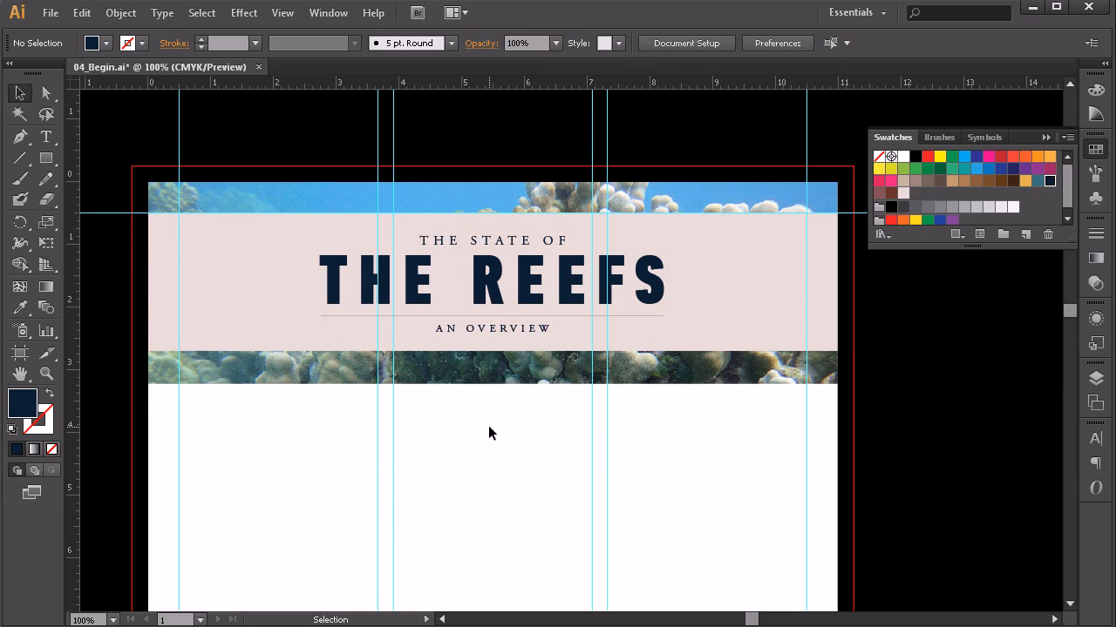
left_click(559, 315)
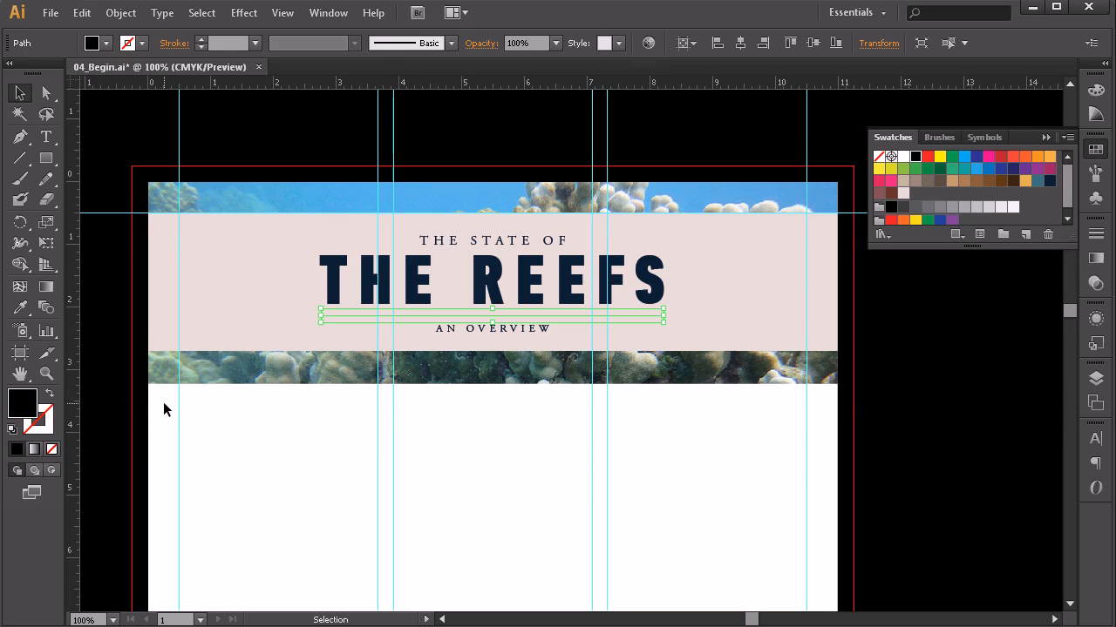
Step: Swap the rule's fill and stroke so it becomes a stroked line with no fill
left_click(50, 394)
left_click(47, 422)
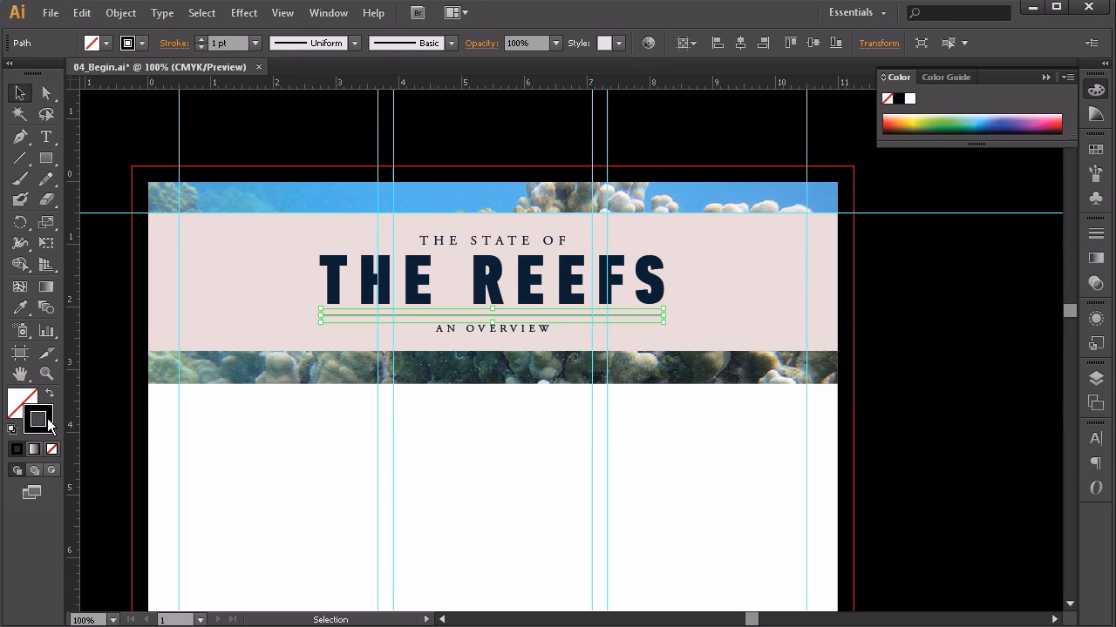
left_click(421, 421)
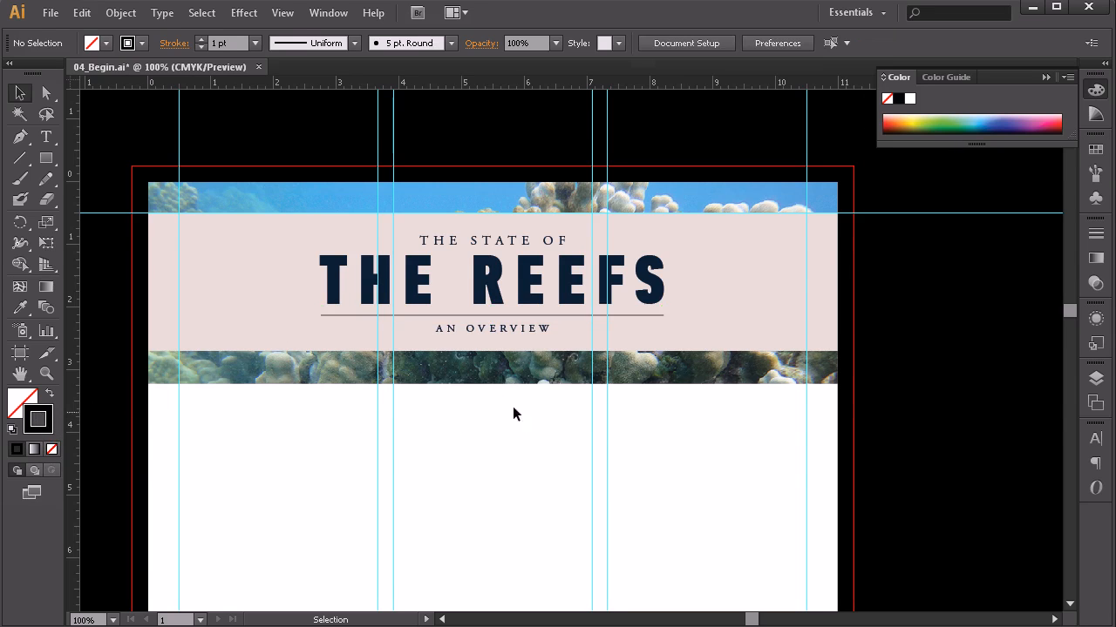
left_click(644, 313)
left_click(644, 315)
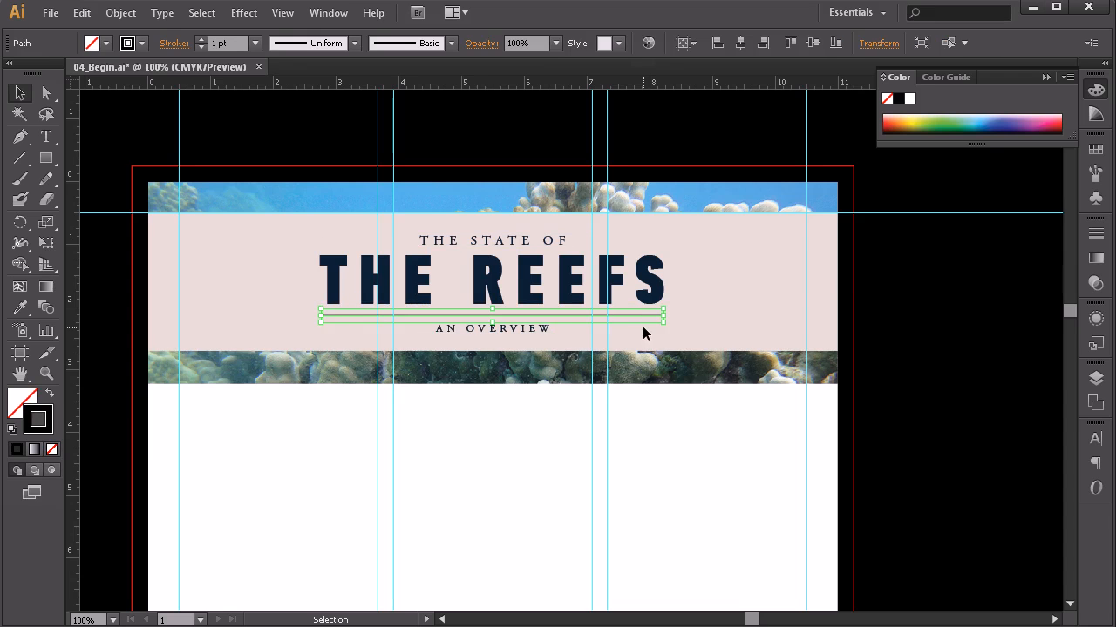
left_click(660, 456)
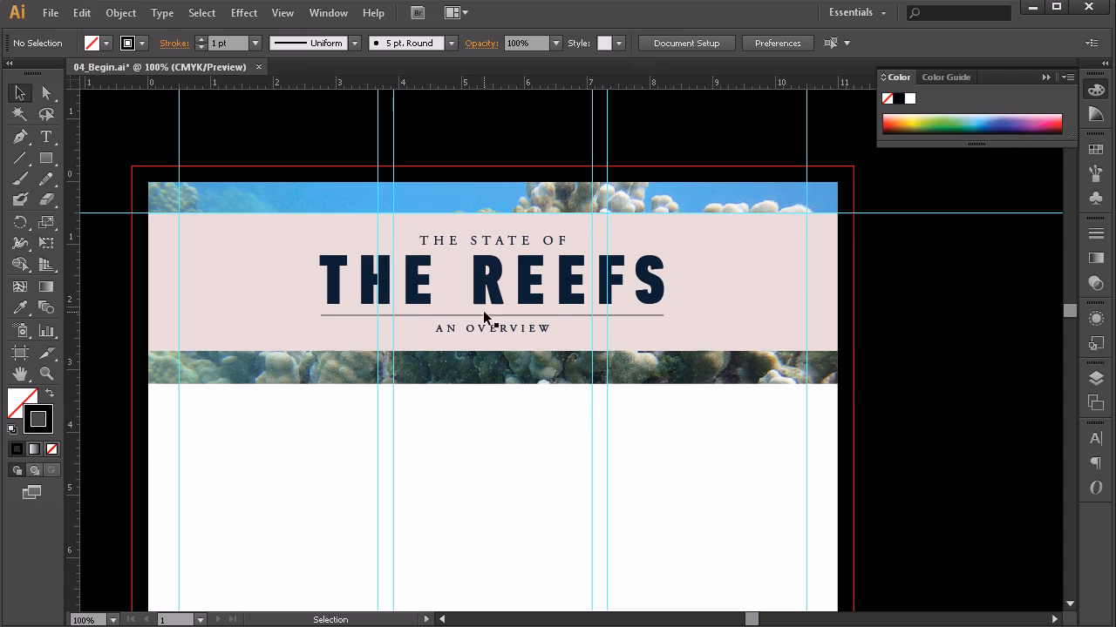
Step: Apply the dark navy swatch to the rule's stroke
left_click(639, 317)
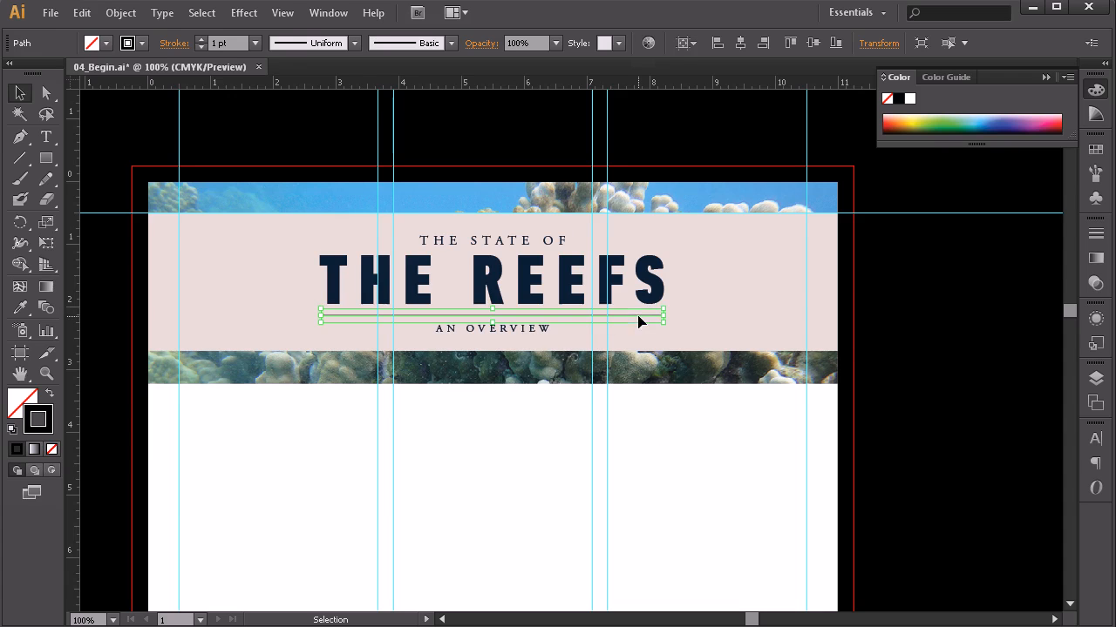
left_click(1095, 152)
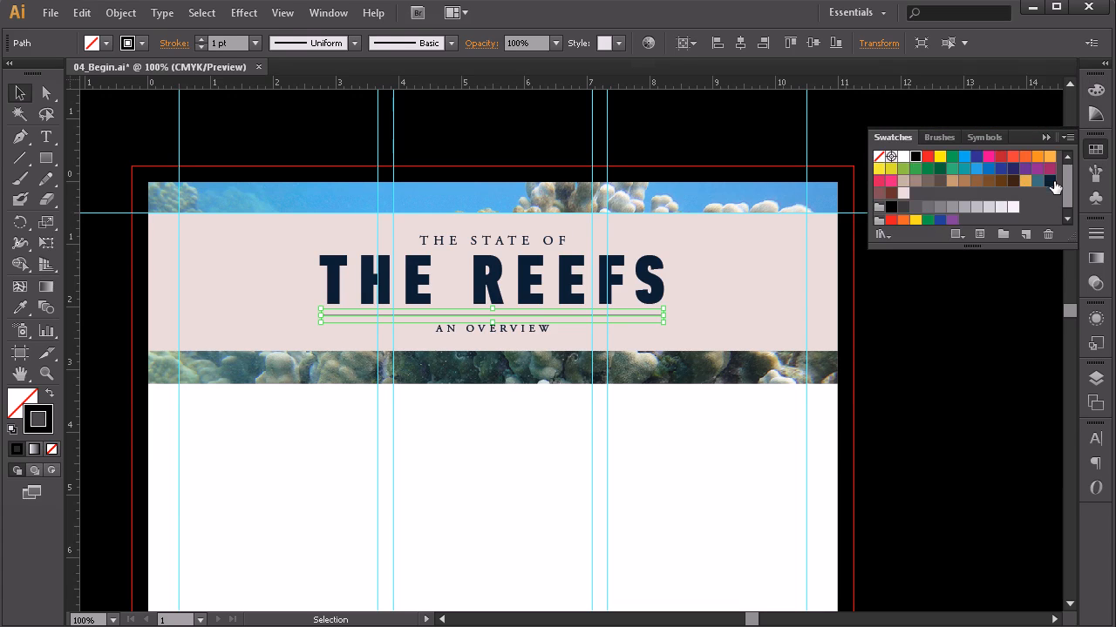
left_click(1050, 180)
left_click(575, 440)
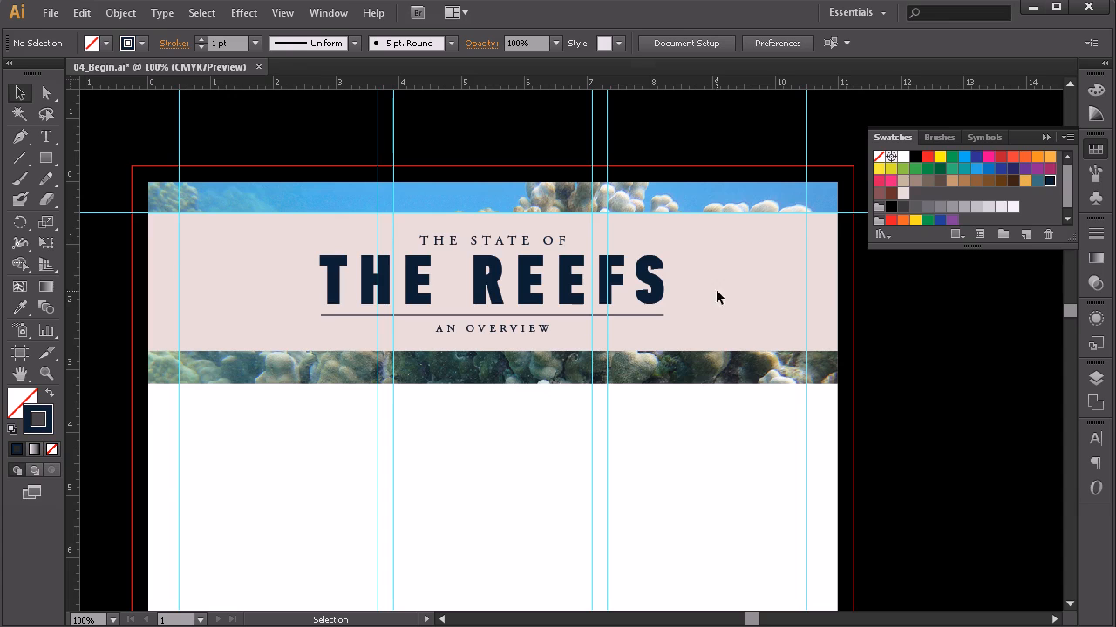
left_click(1047, 136)
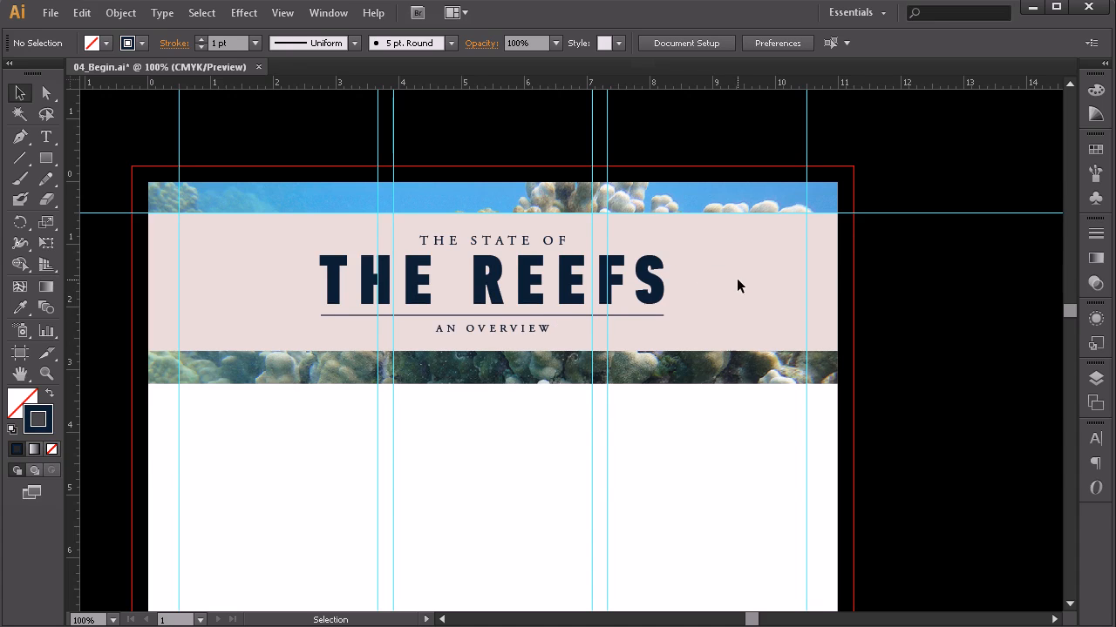
Step: Unlock the pink band and set its opacity to 100% after trying 60% and 90%
left_click(1098, 380)
left_click(900, 479)
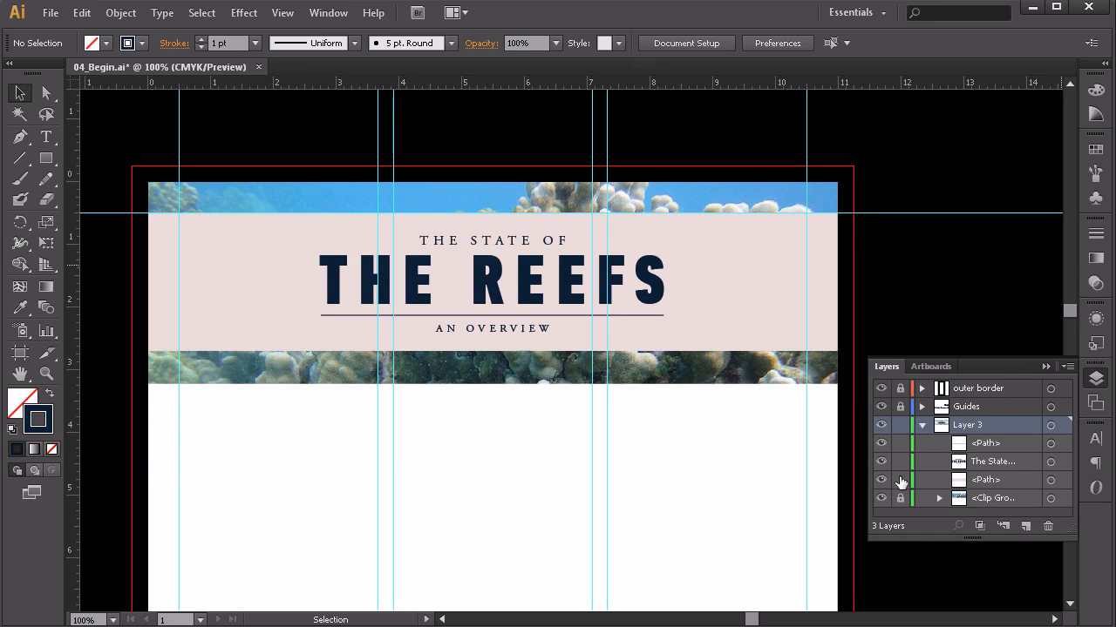
left_click(1096, 284)
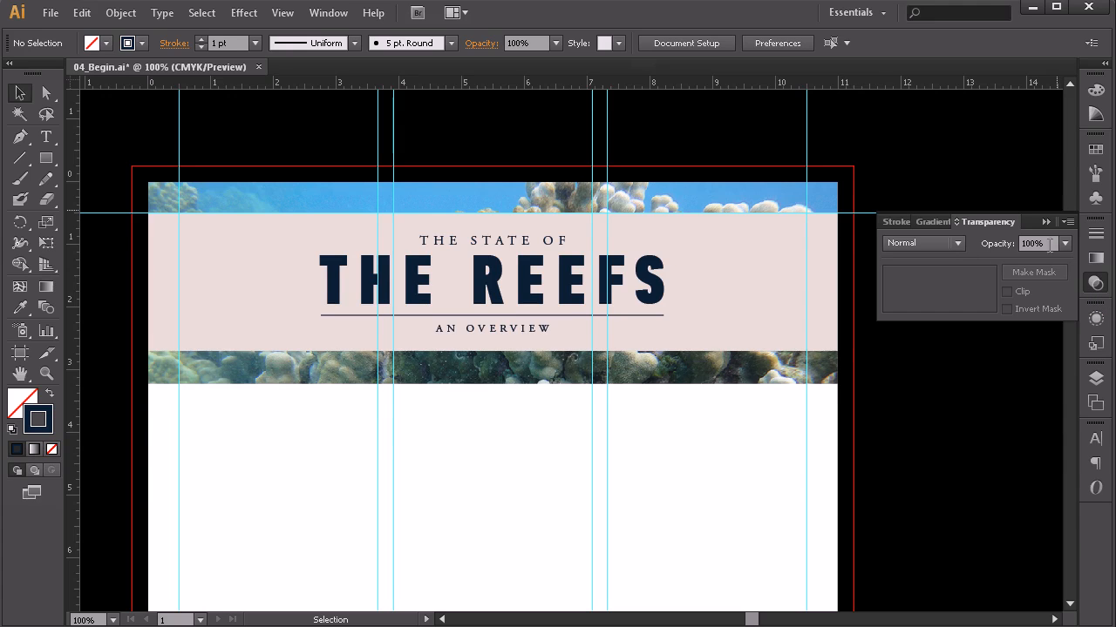
left_click(1065, 243)
left_click(1085, 399)
left_click(771, 248)
left_click(1065, 244)
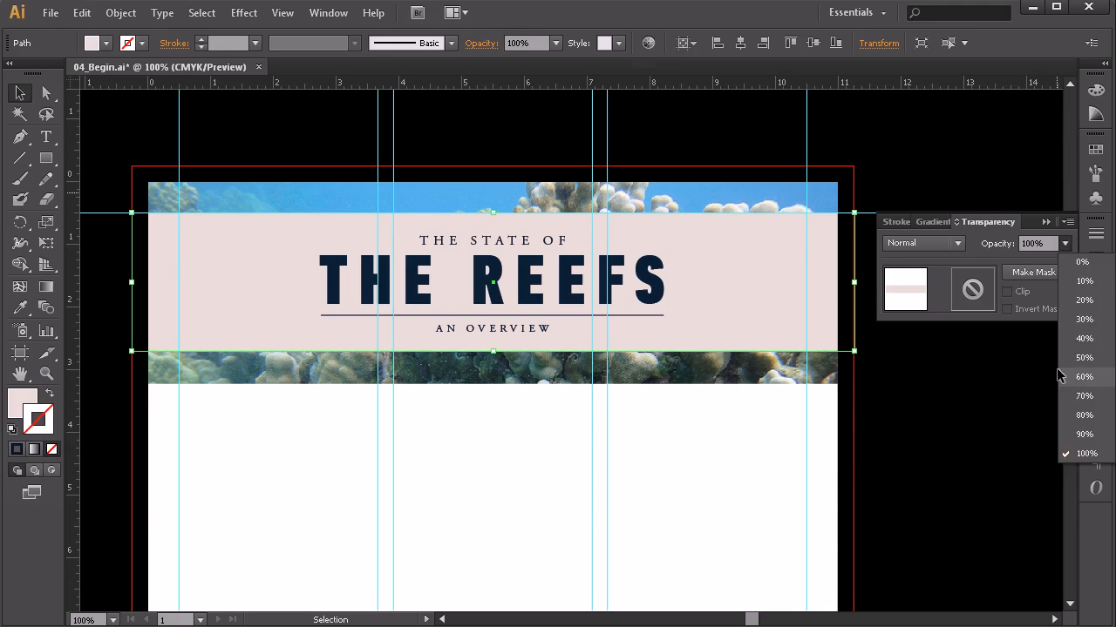
left_click(1083, 376)
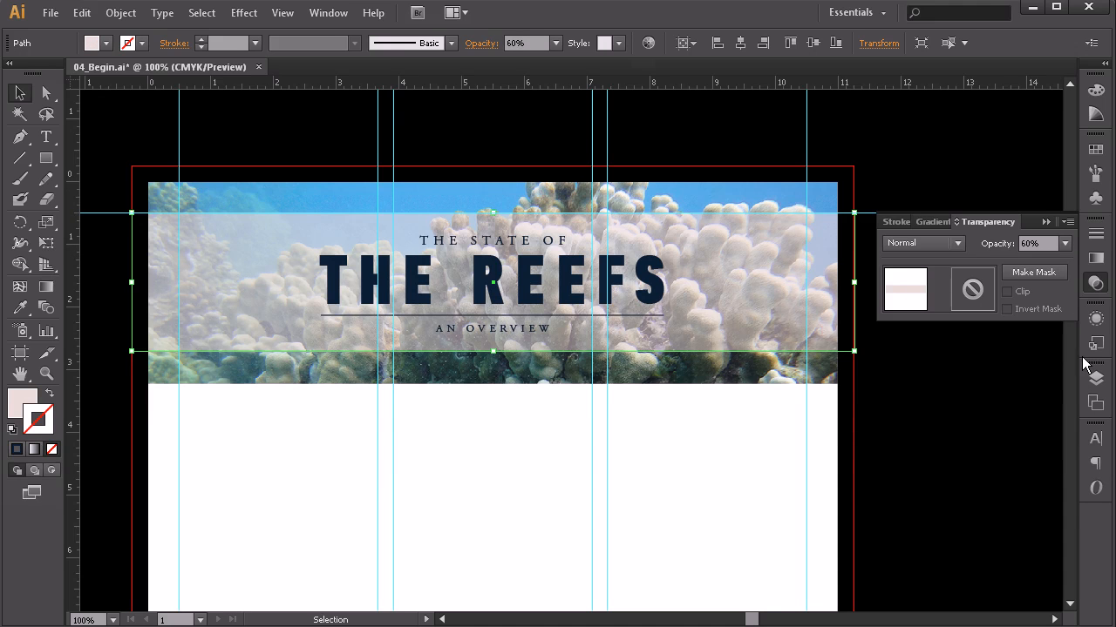
left_click(1065, 244)
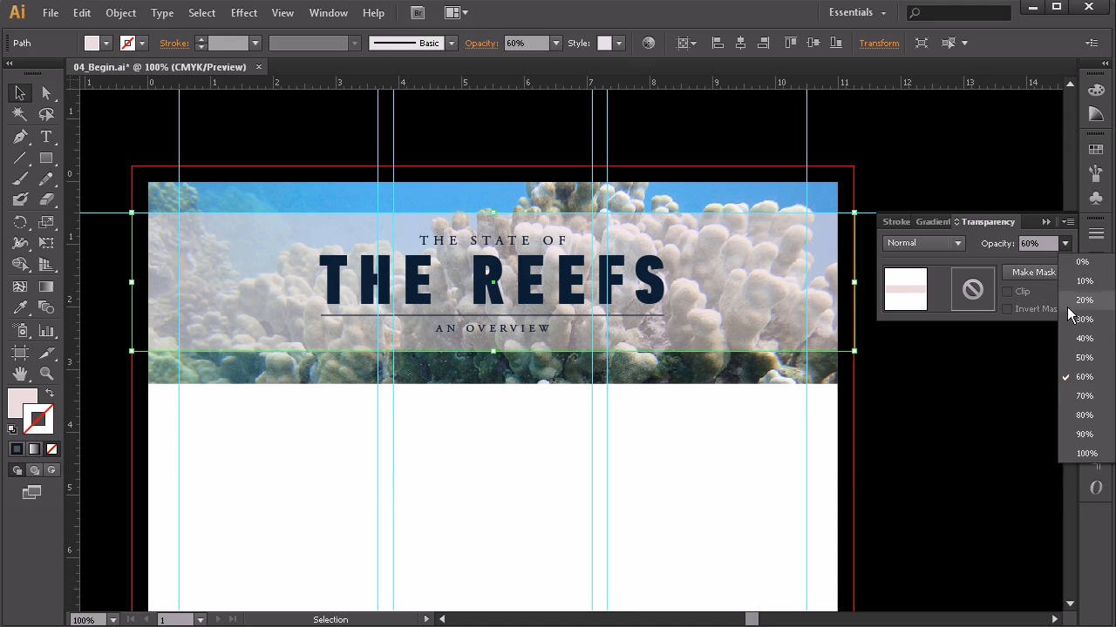
left_click(1084, 434)
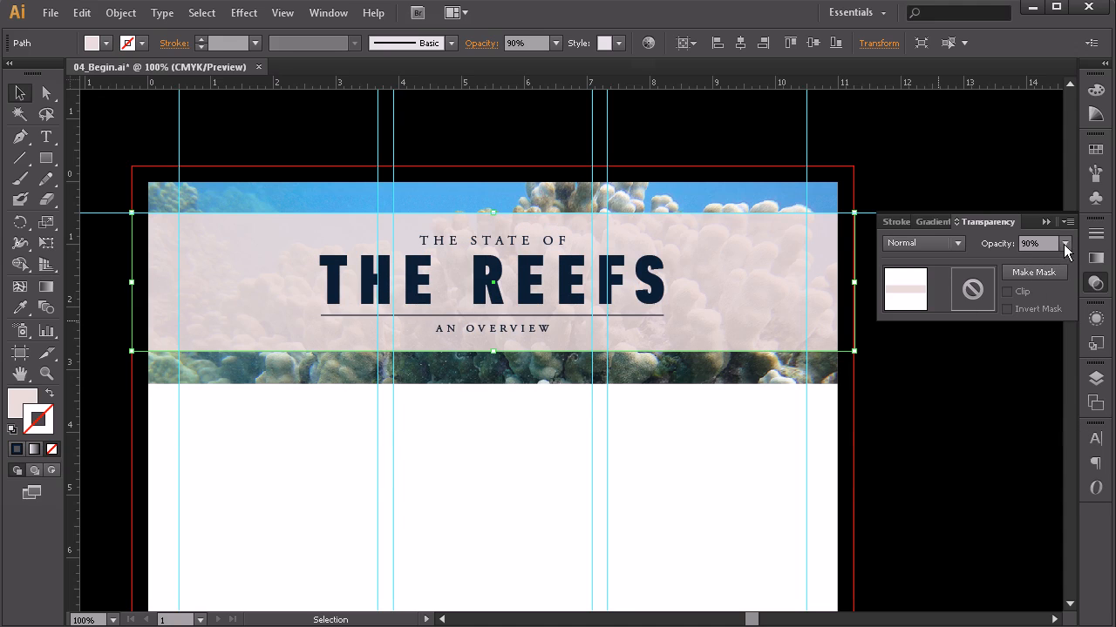
left_click(1065, 243)
left_click(1083, 455)
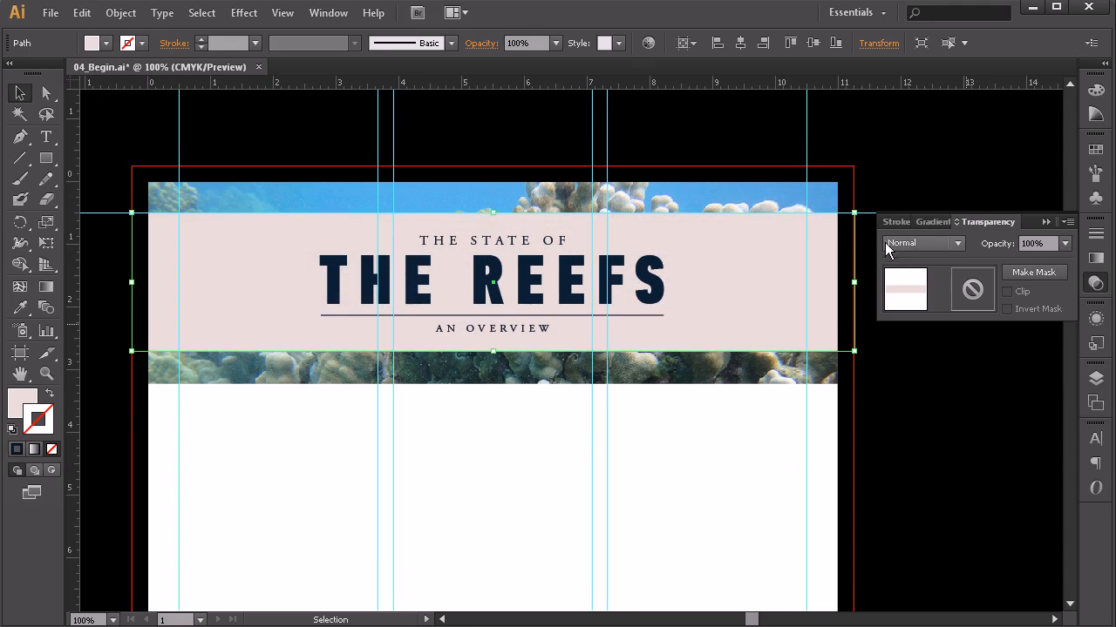
Step: Set the pink band's blending mode to Screen after trying Darken, Multiply, Color Burn and Lighten
left_click(934, 242)
left_click(905, 282)
left_click(928, 241)
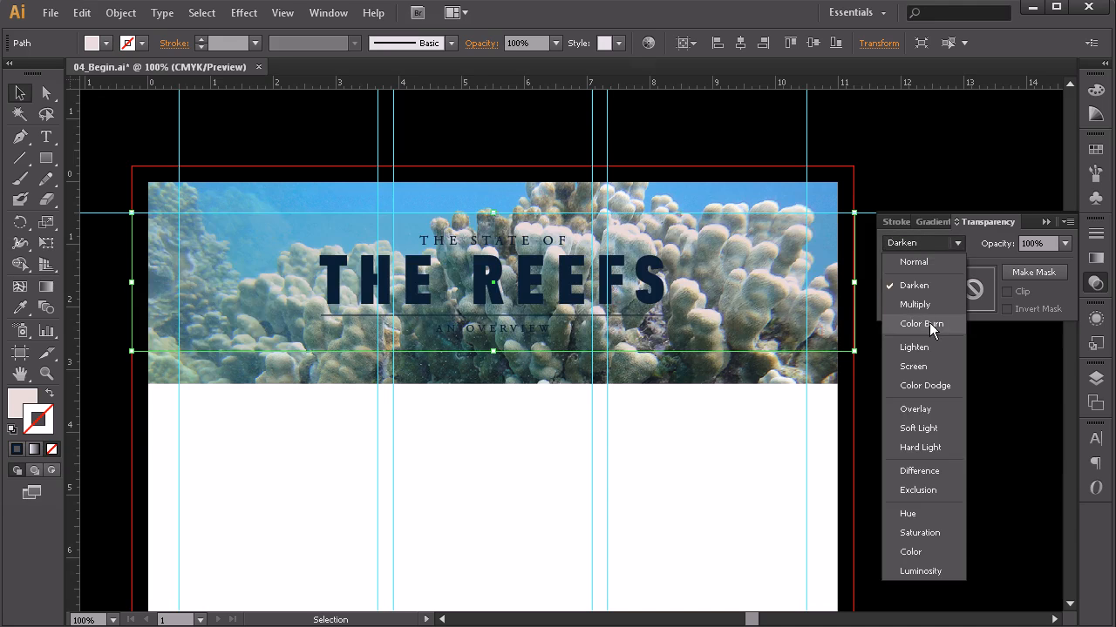
left_click(915, 304)
left_click(934, 244)
left_click(937, 331)
left_click(928, 242)
left_click(922, 347)
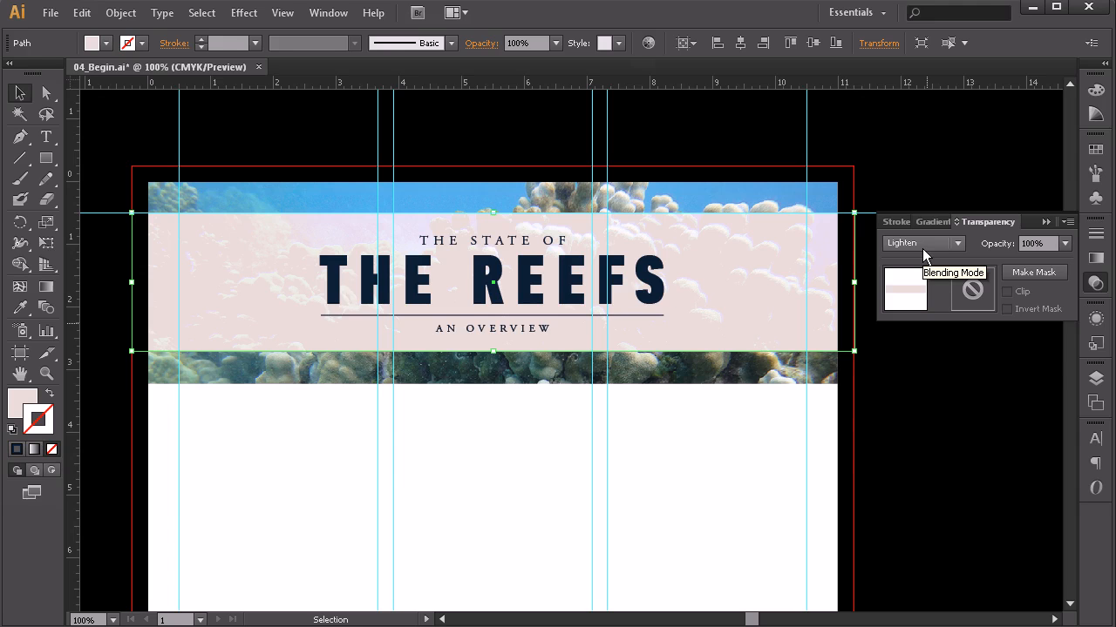
left_click(930, 246)
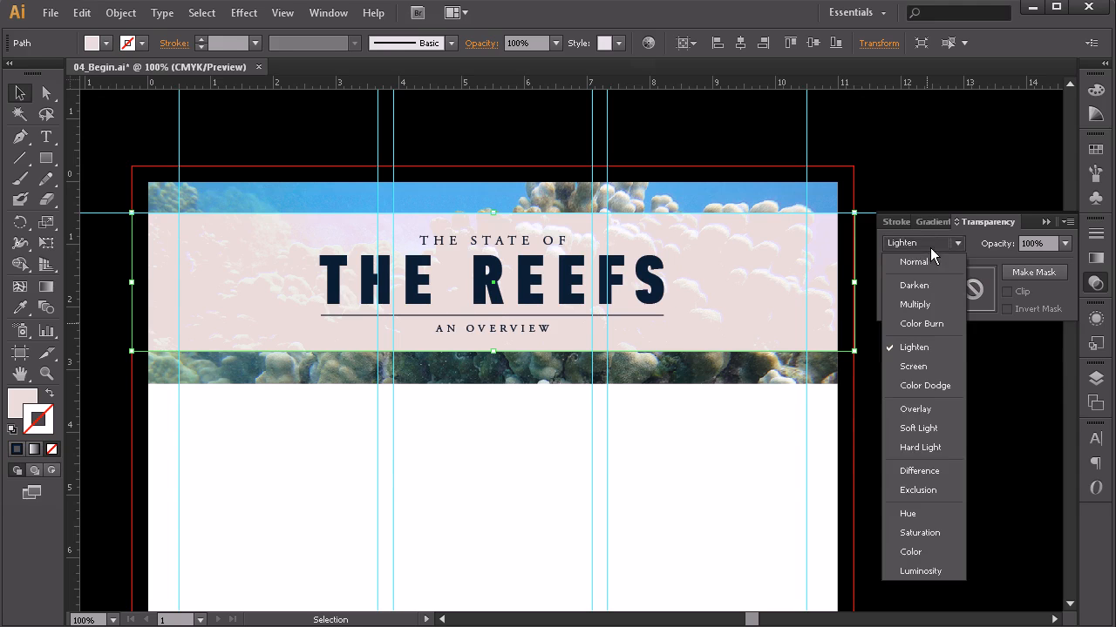
left_click(931, 366)
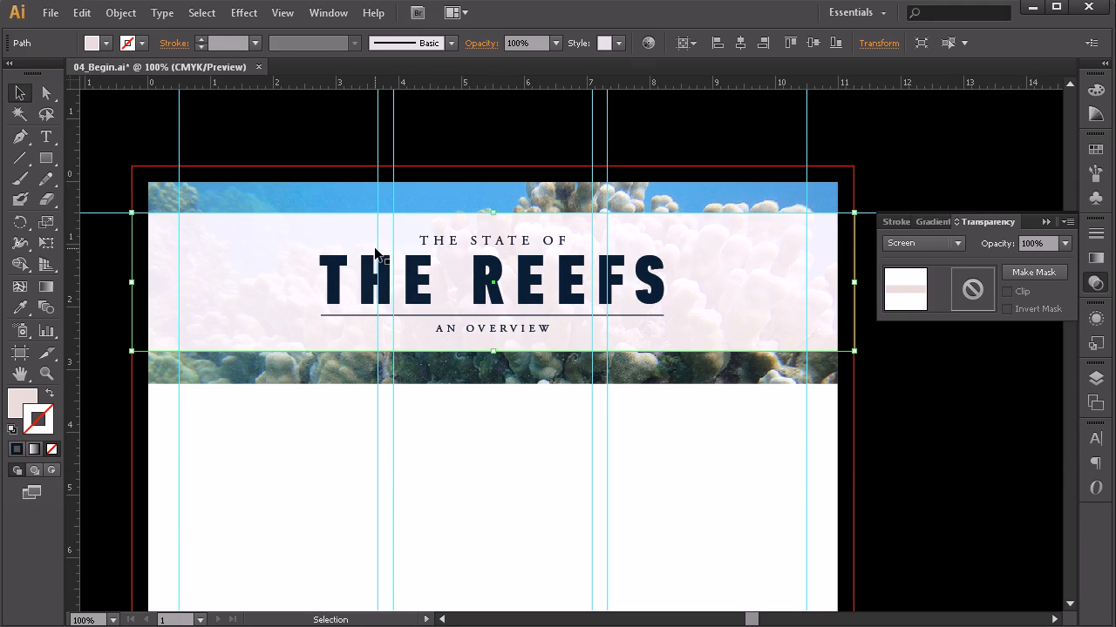
left_click(452, 424)
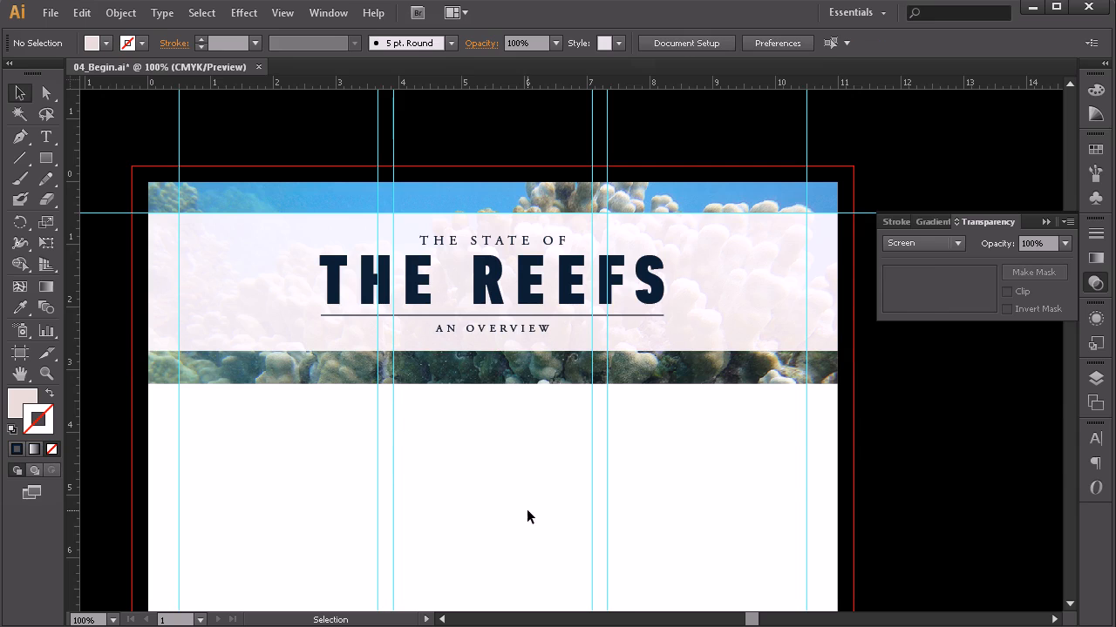